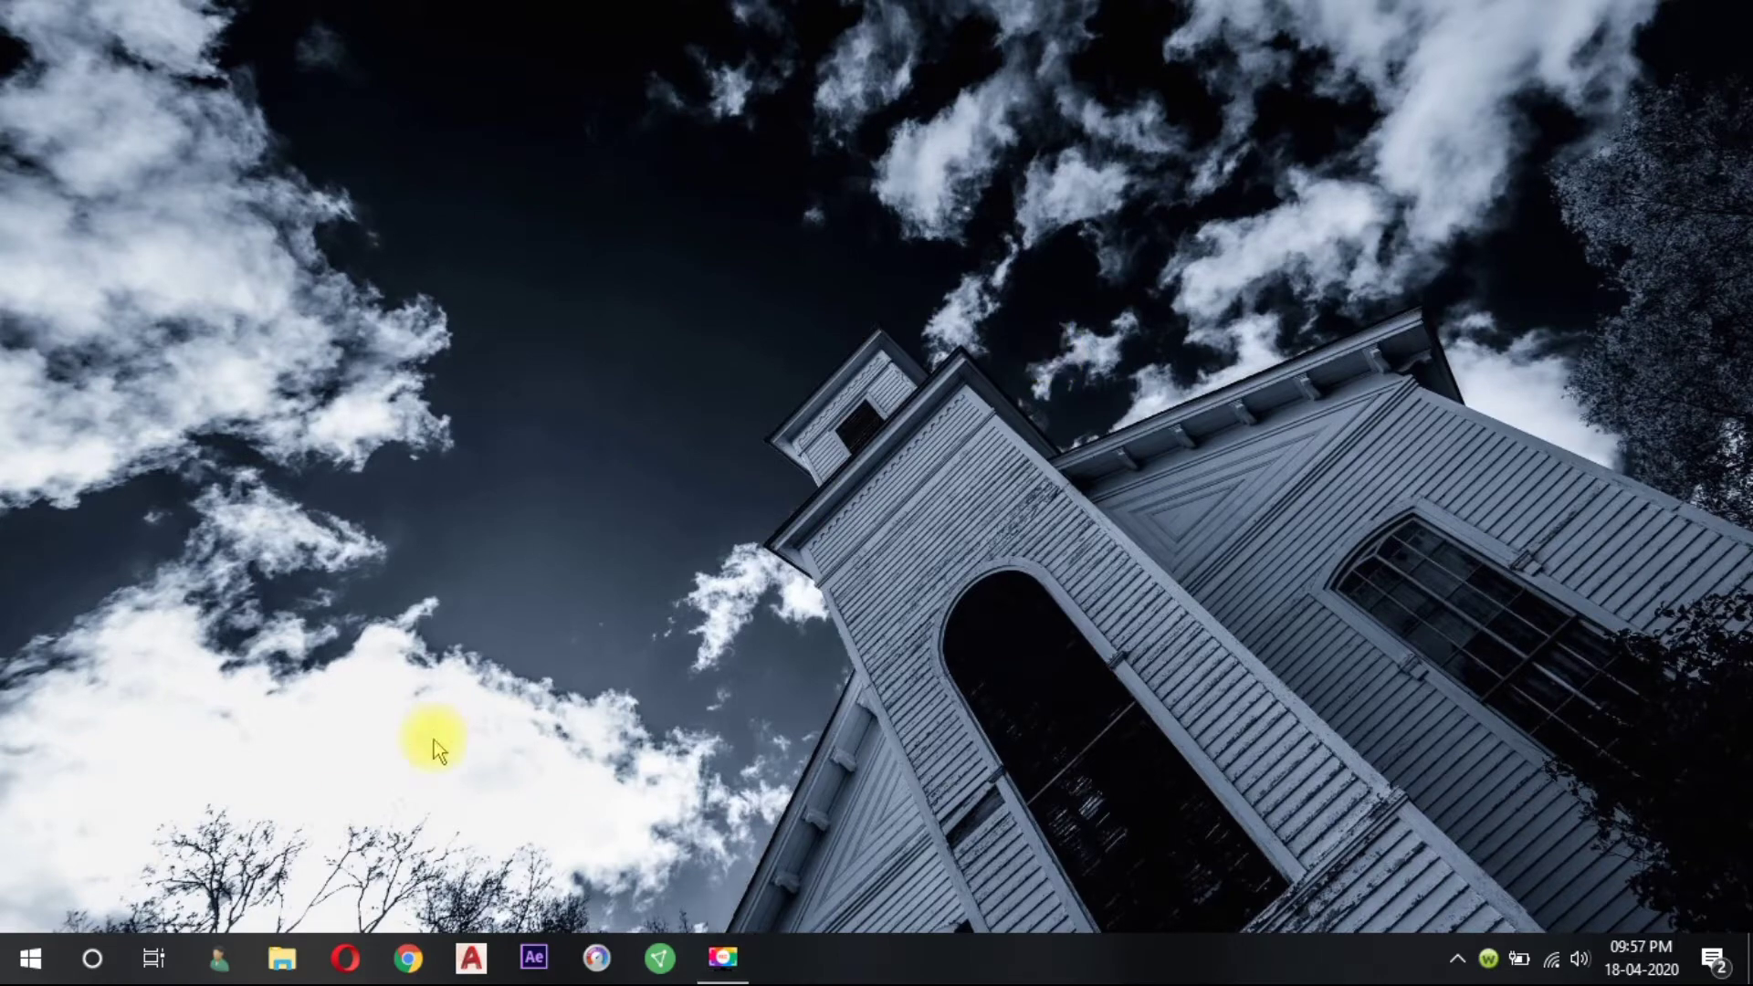
Step: Launch Registry Editor with regedit from the Run dialog and approve the User Account Control prompt
left_click(282, 959)
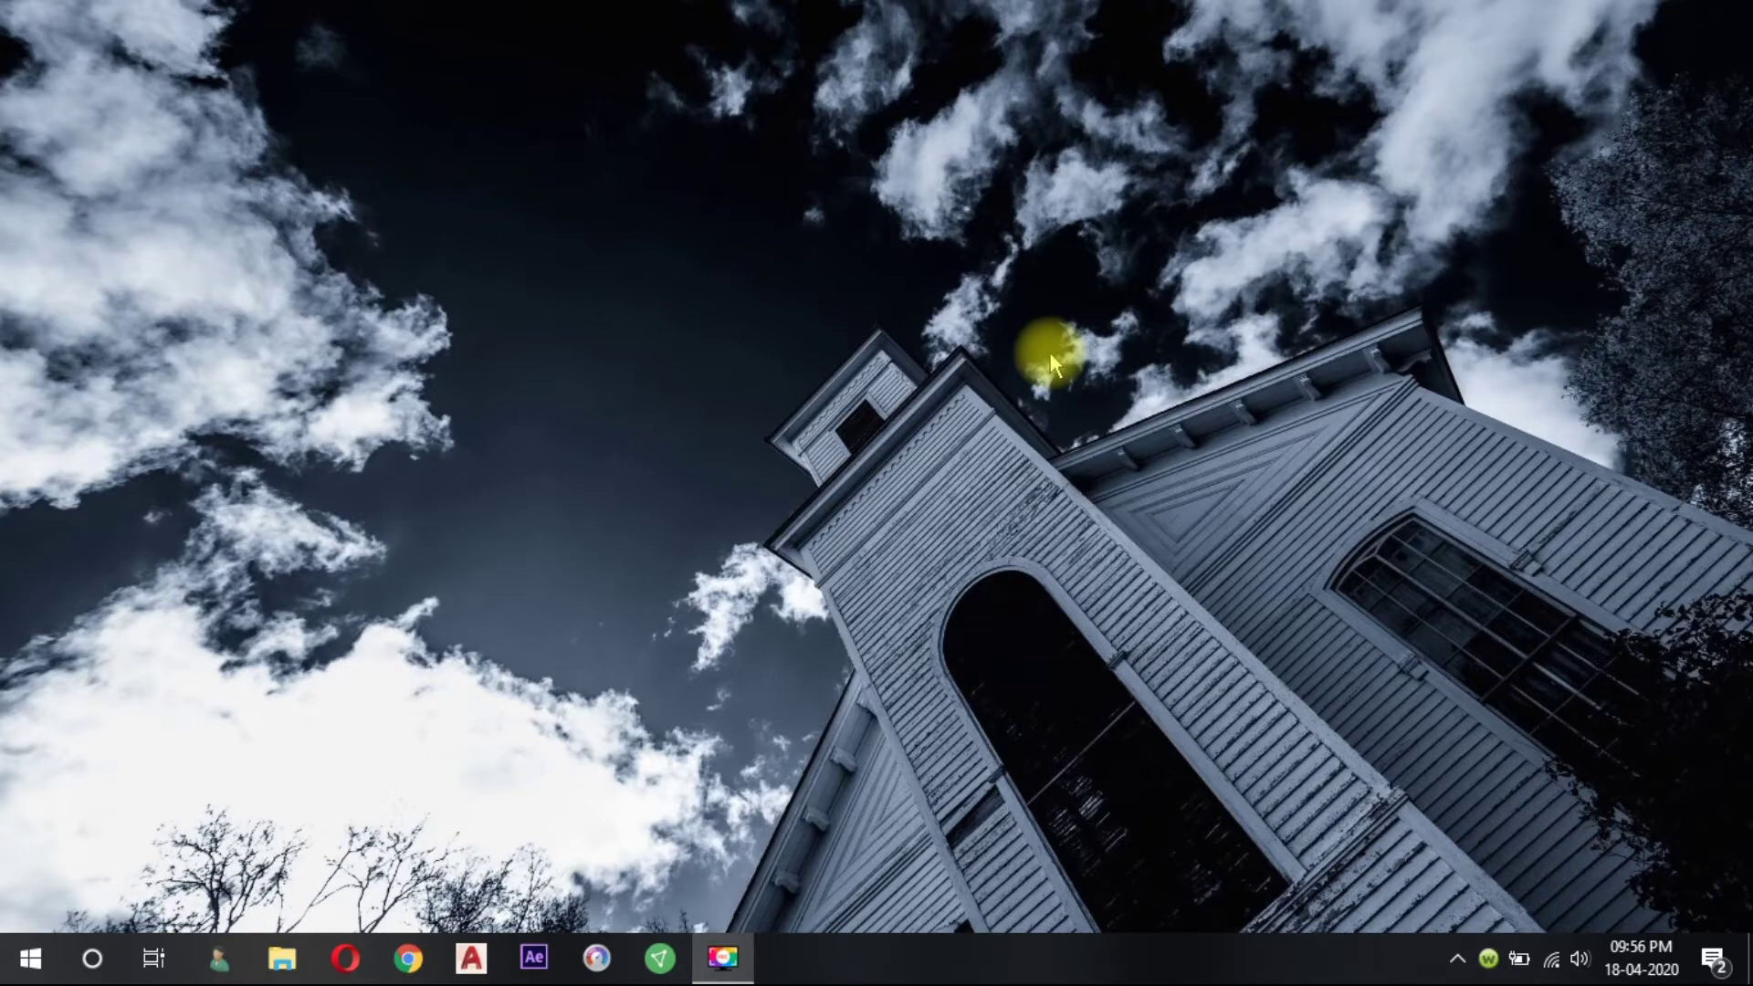
key("super+r")
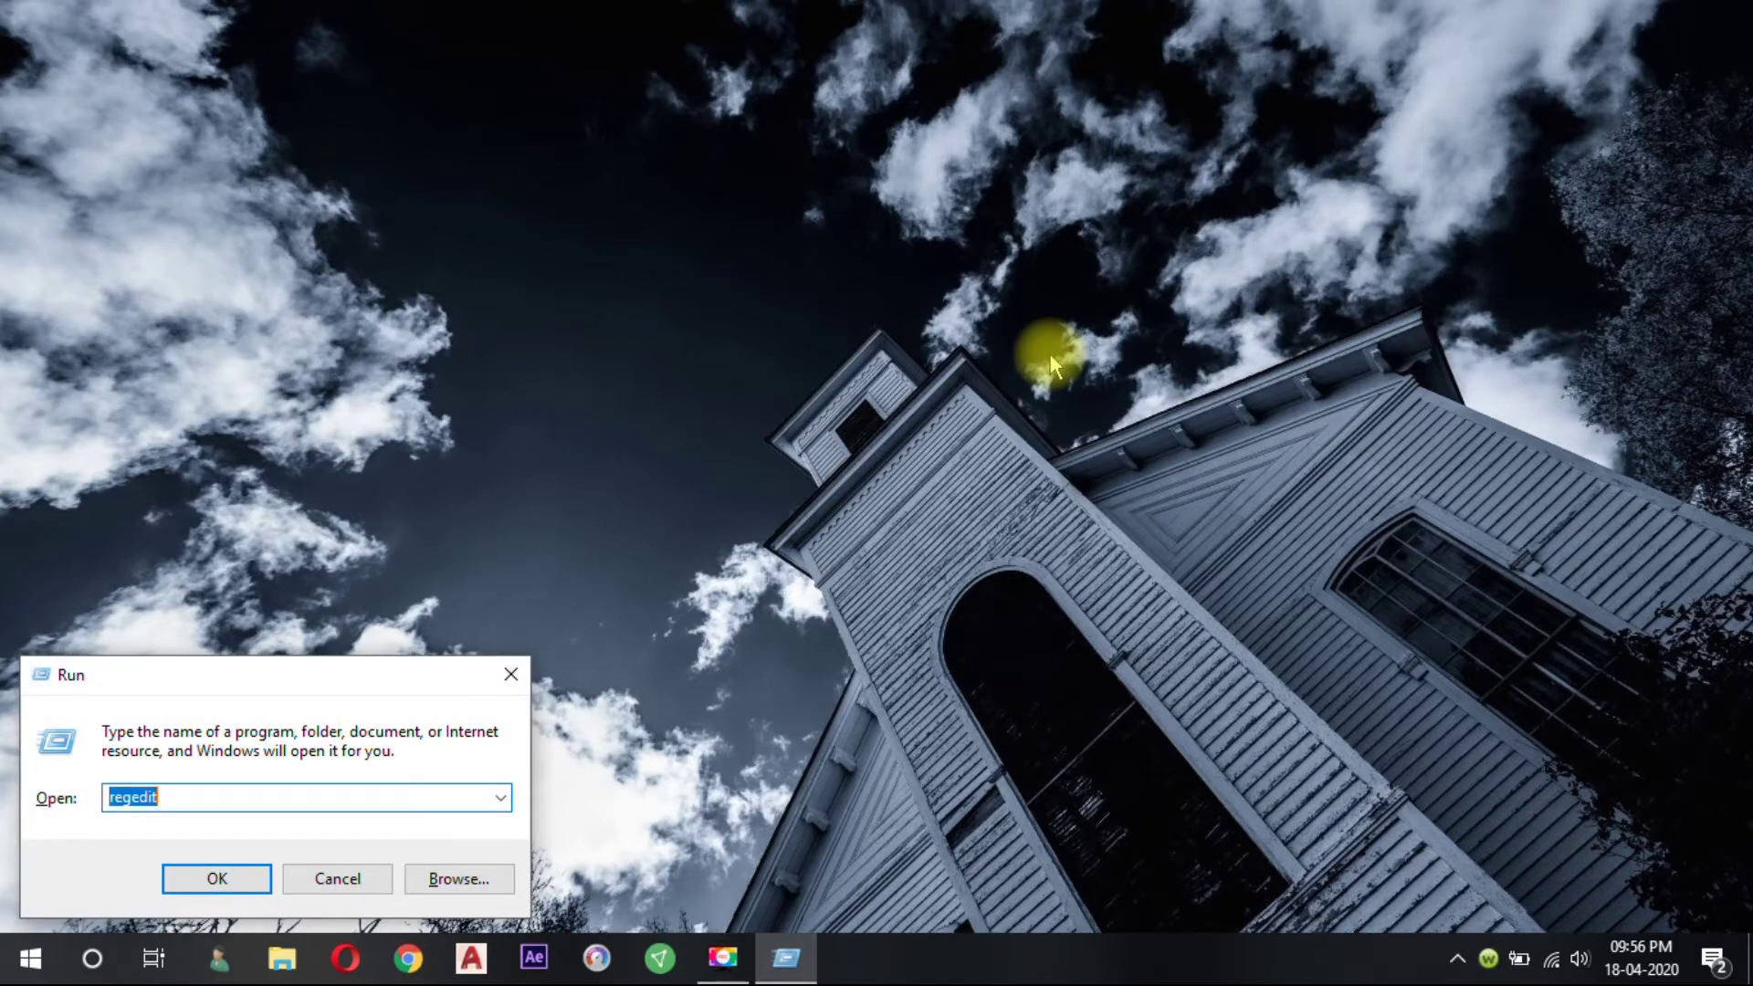
key("Return")
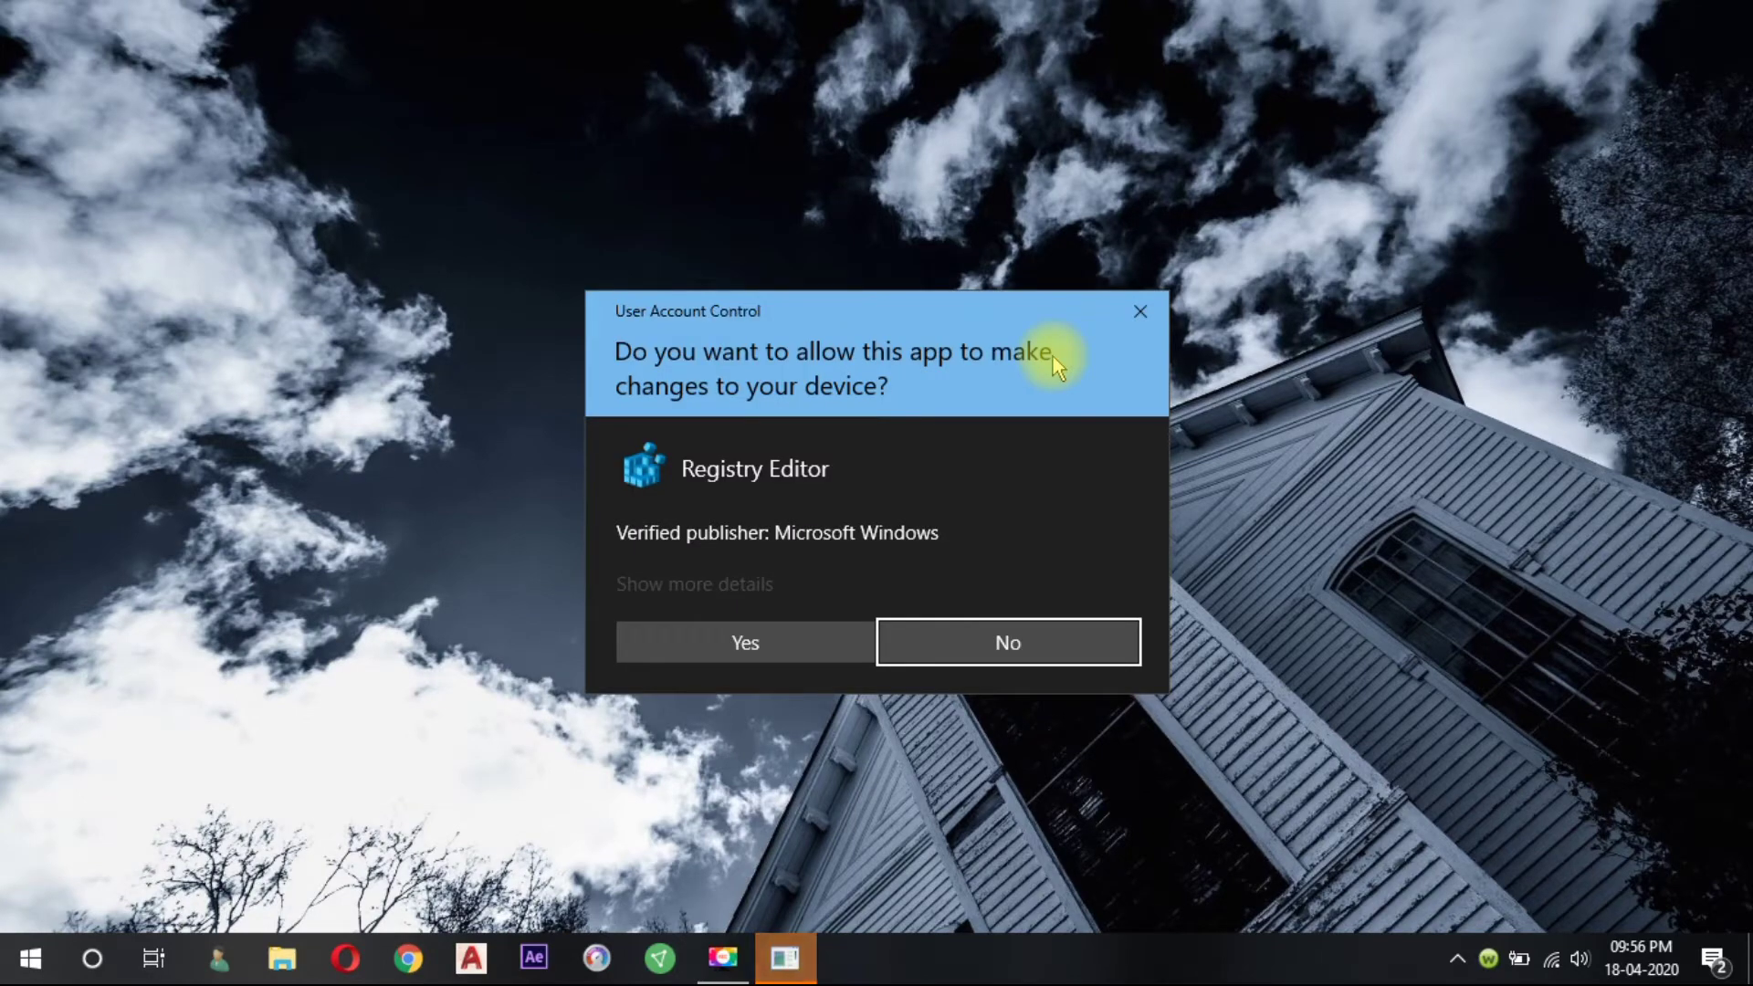
left_click(826, 630)
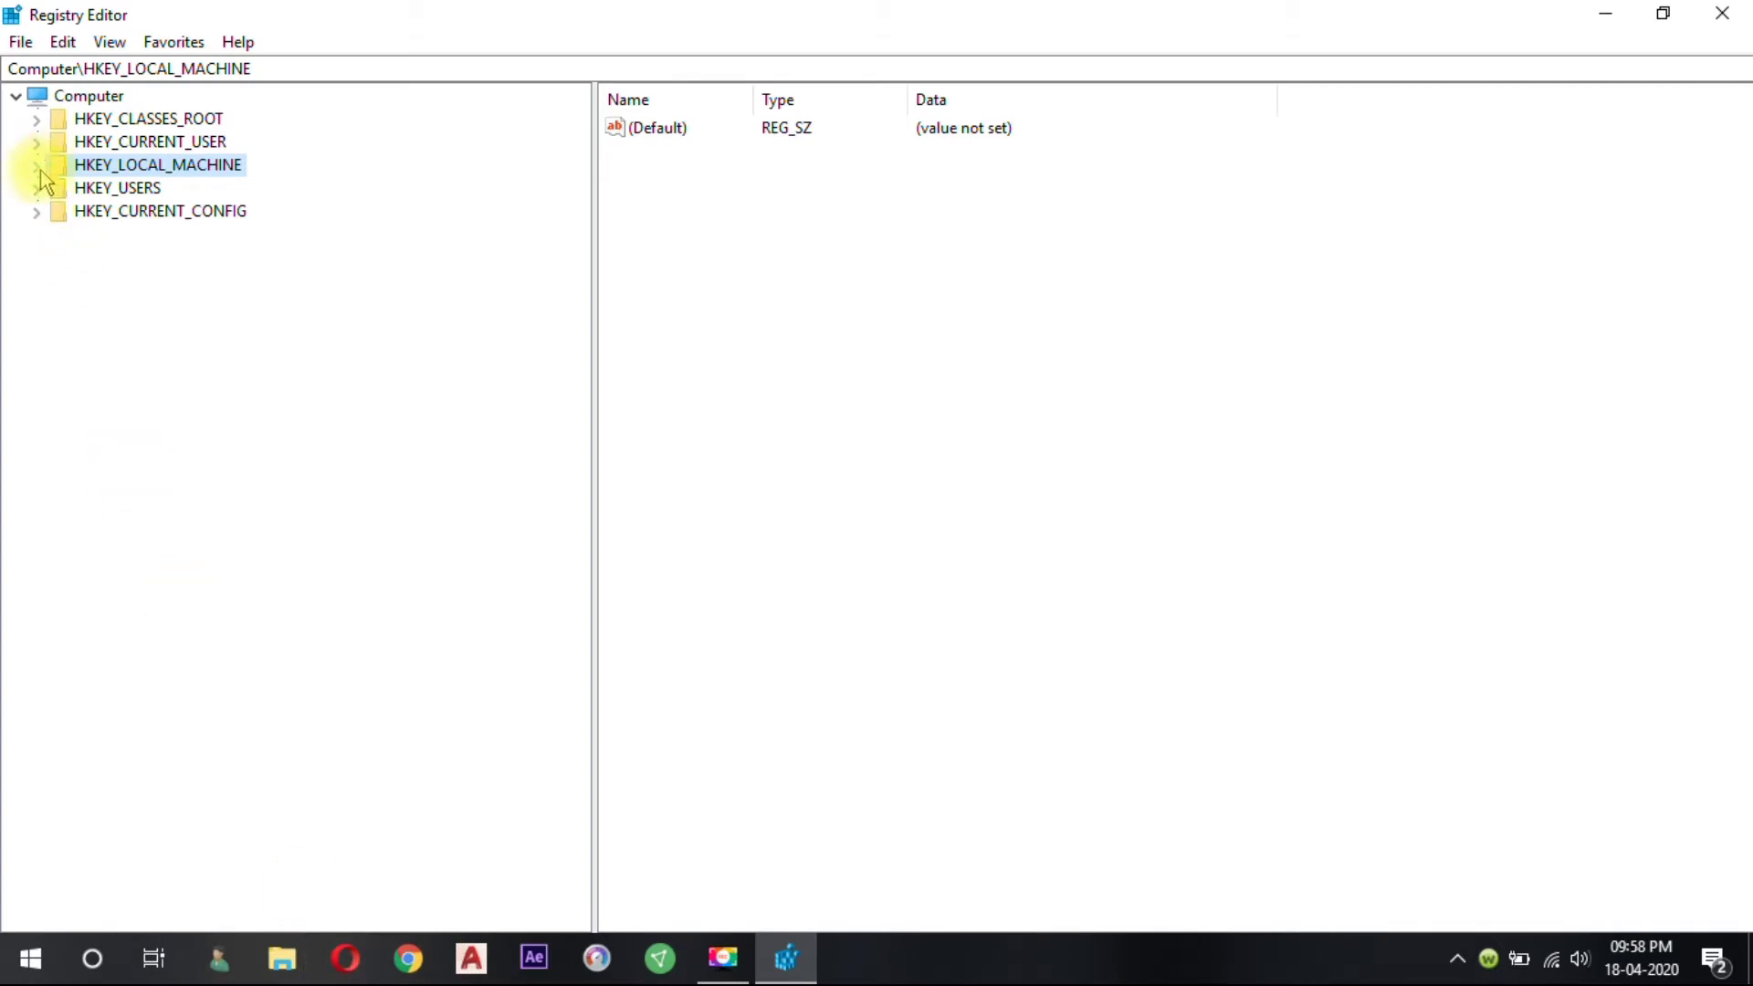
Step: Expand HKEY_LOCAL_MACHINE > SOFTWARE > Microsoft > Windows > CurrentVersion in the registry tree
left_click(38, 169)
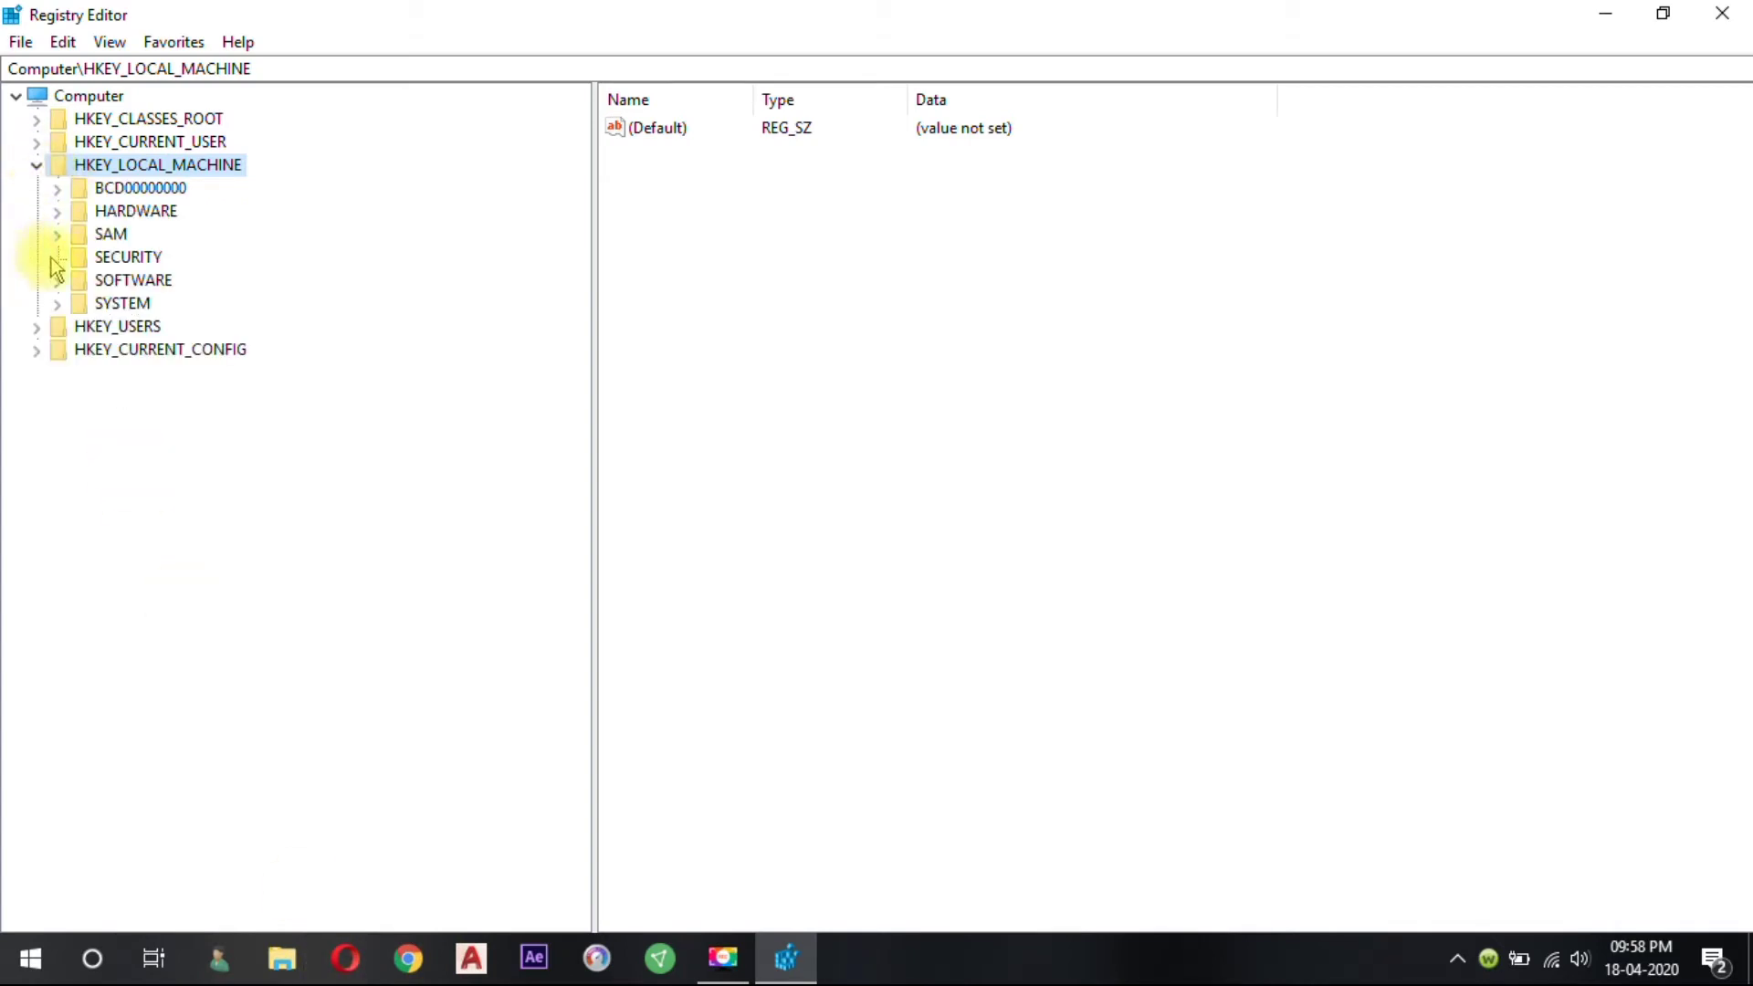
left_click(58, 282)
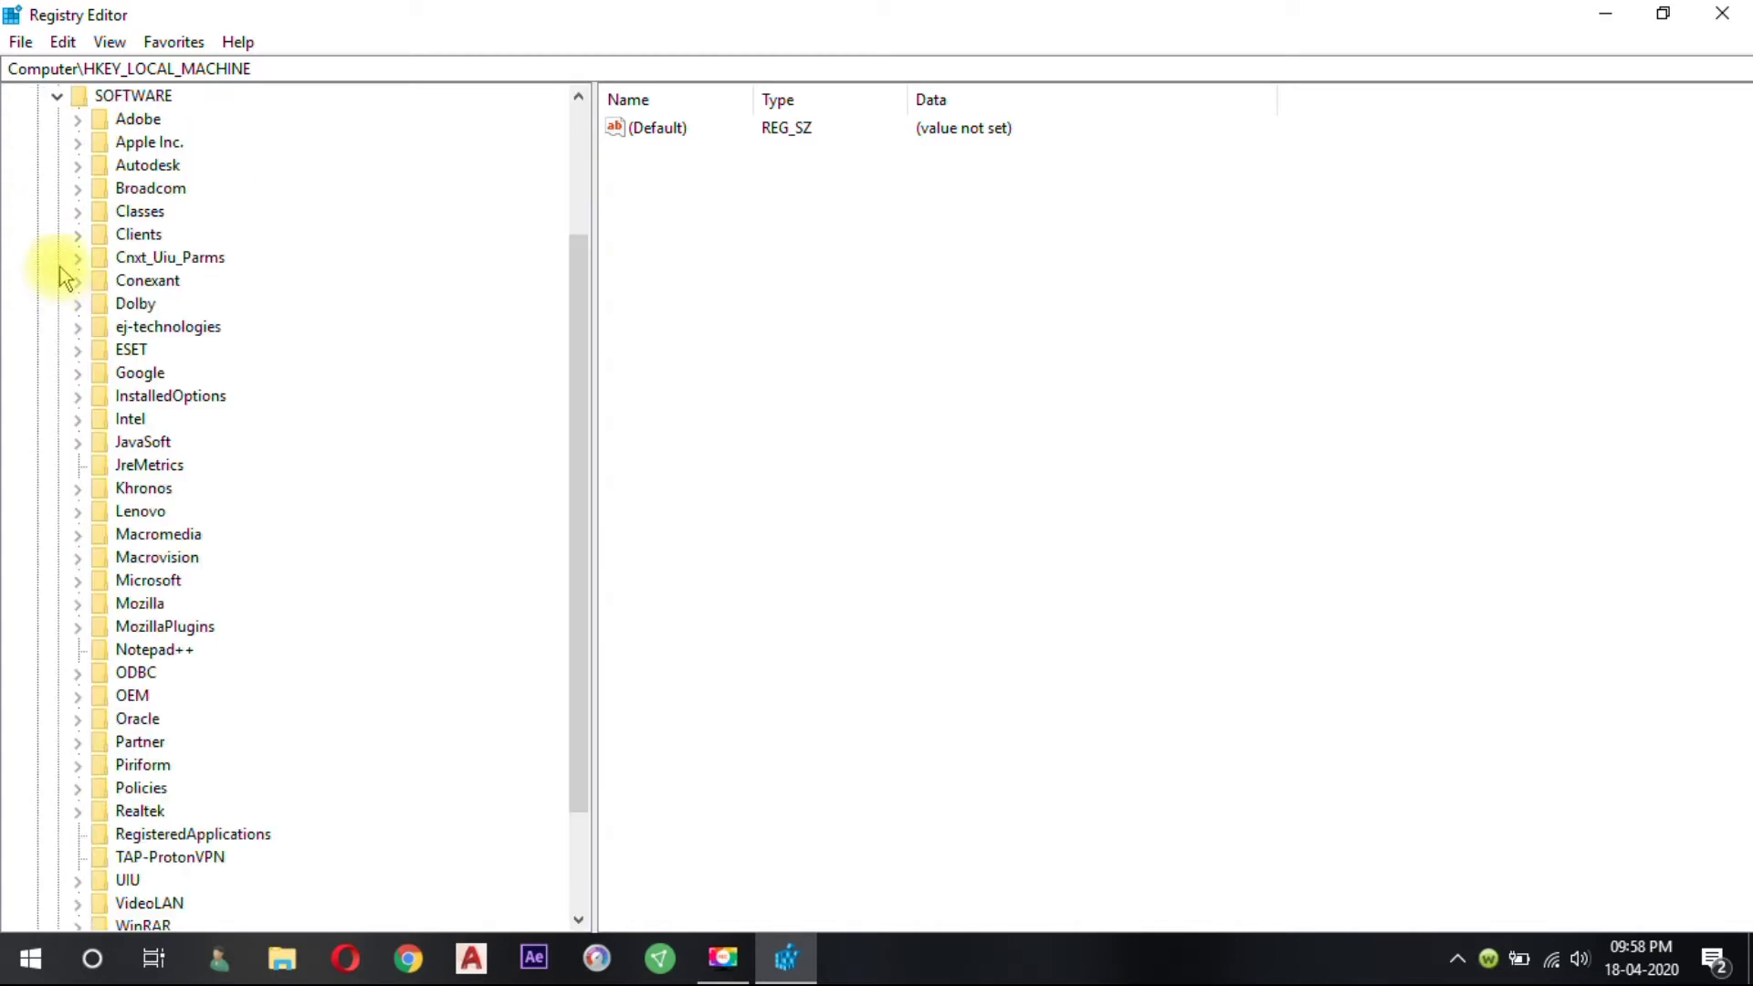
left_click(78, 580)
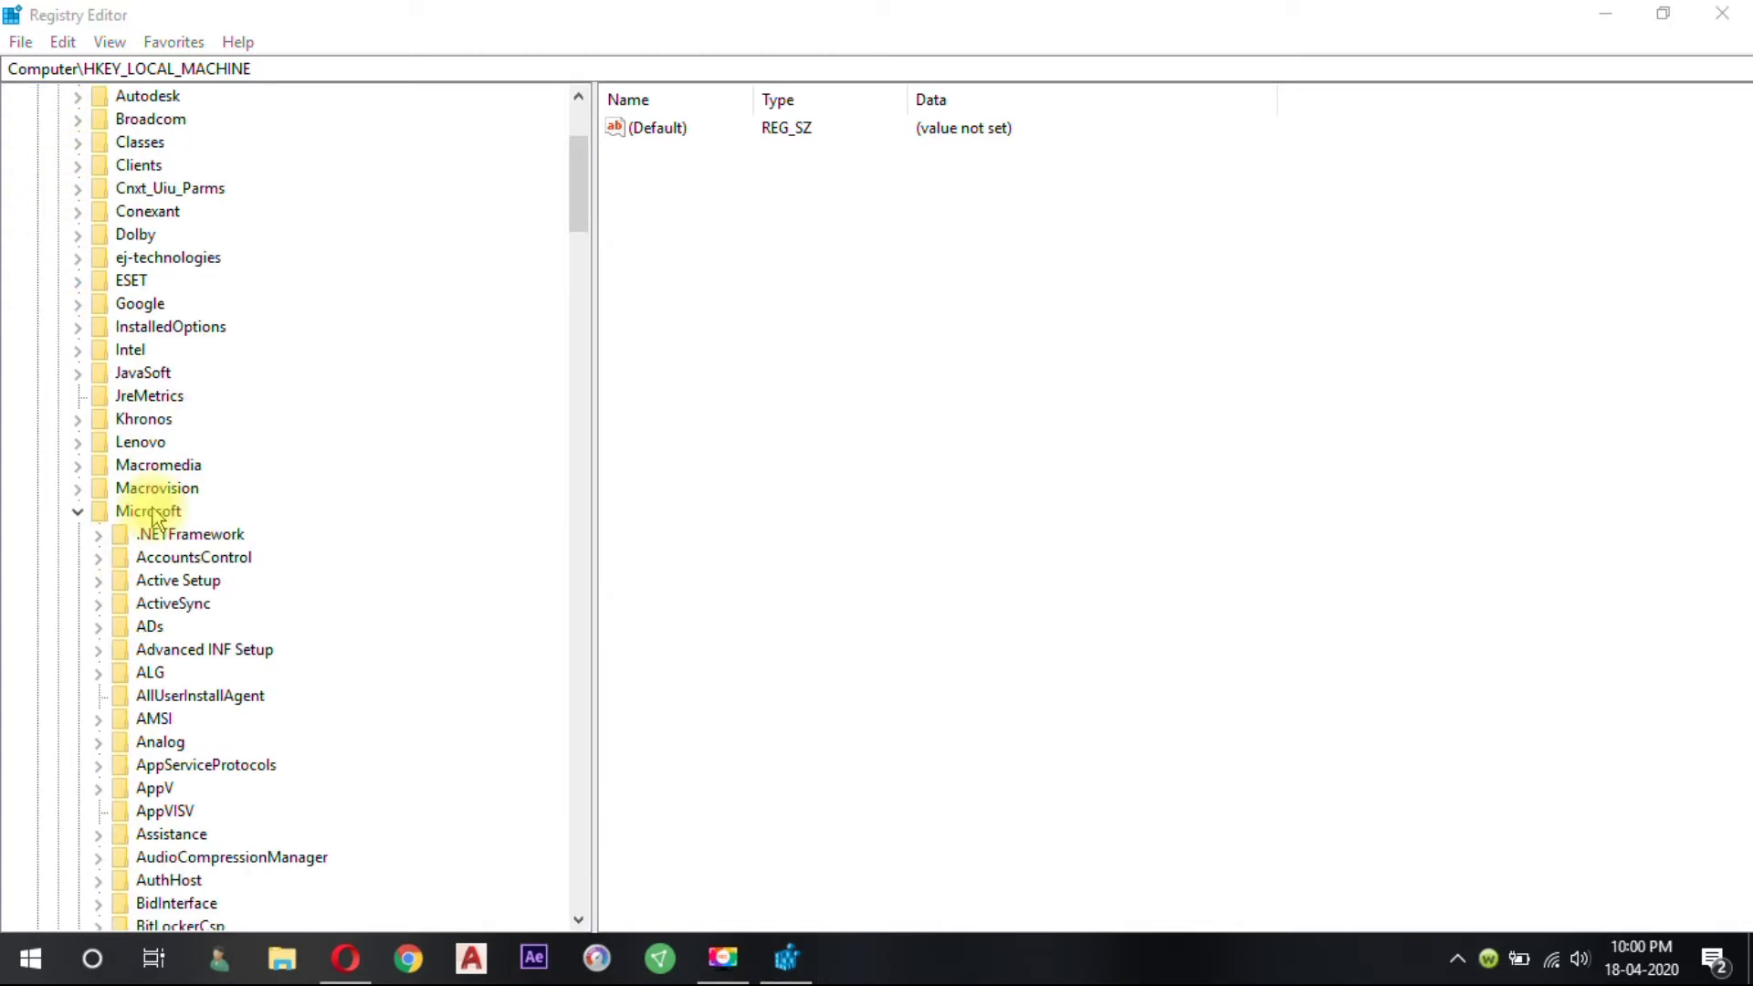
scroll(155, 517, "down", 20)
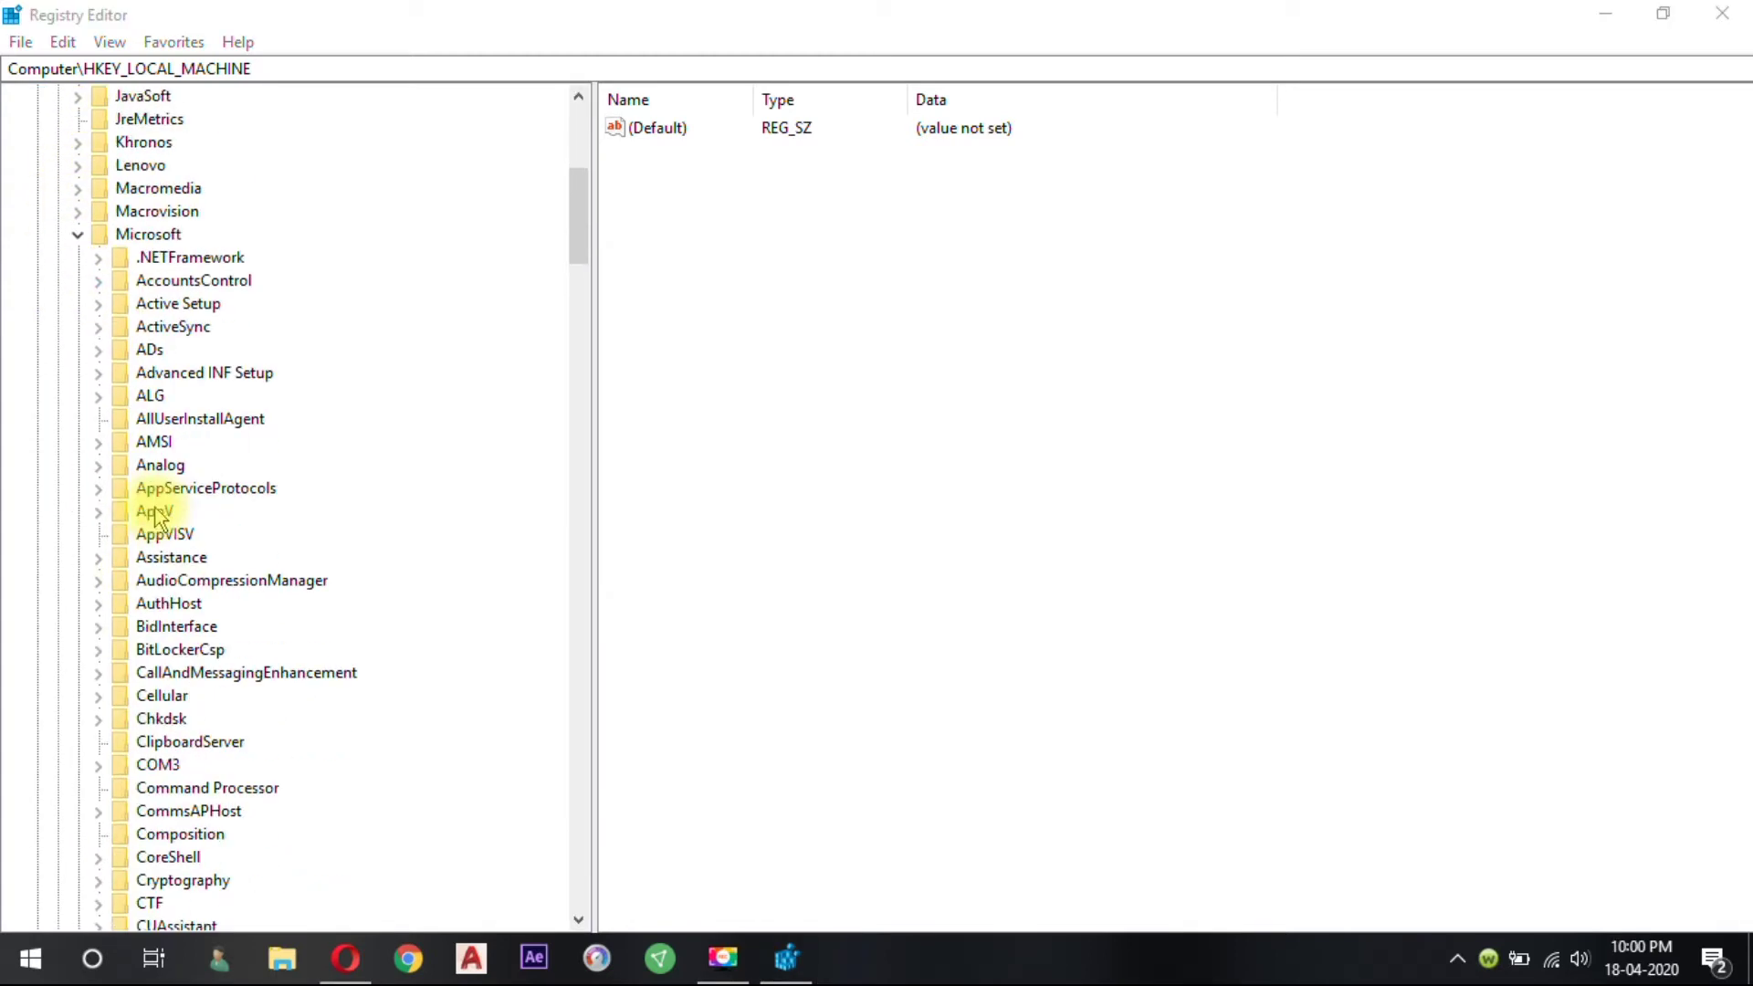
scroll(155, 517, "down", 20)
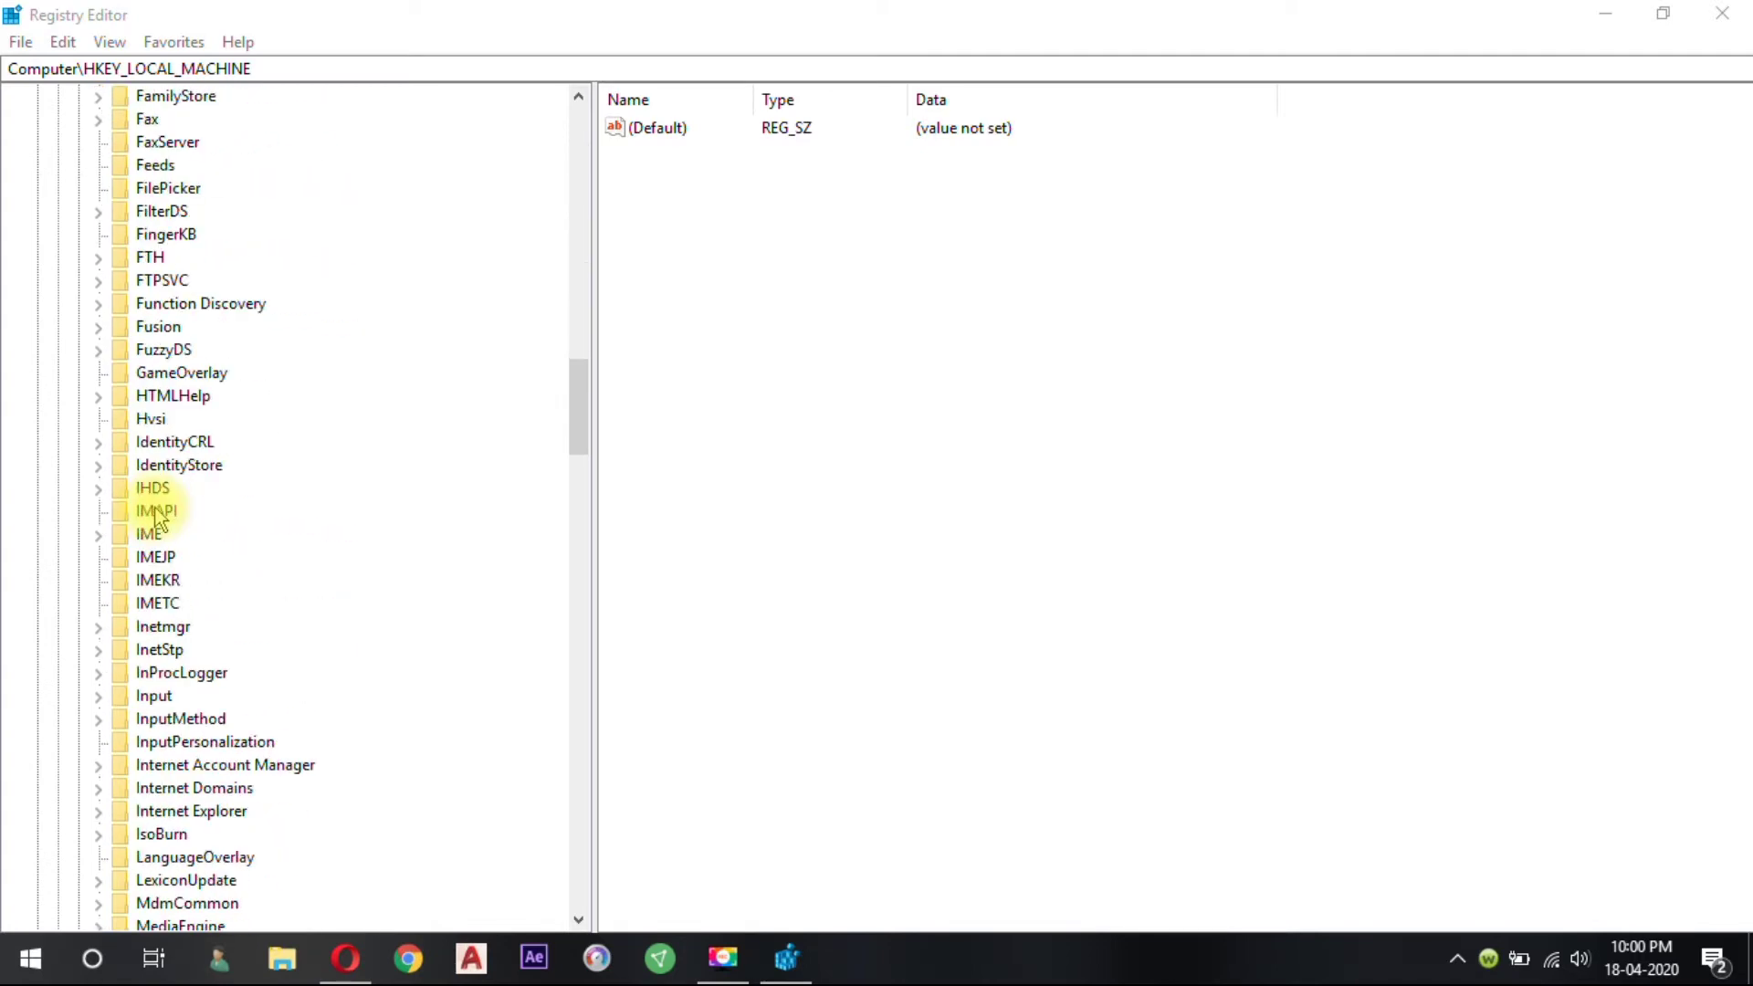
left_click(124, 542)
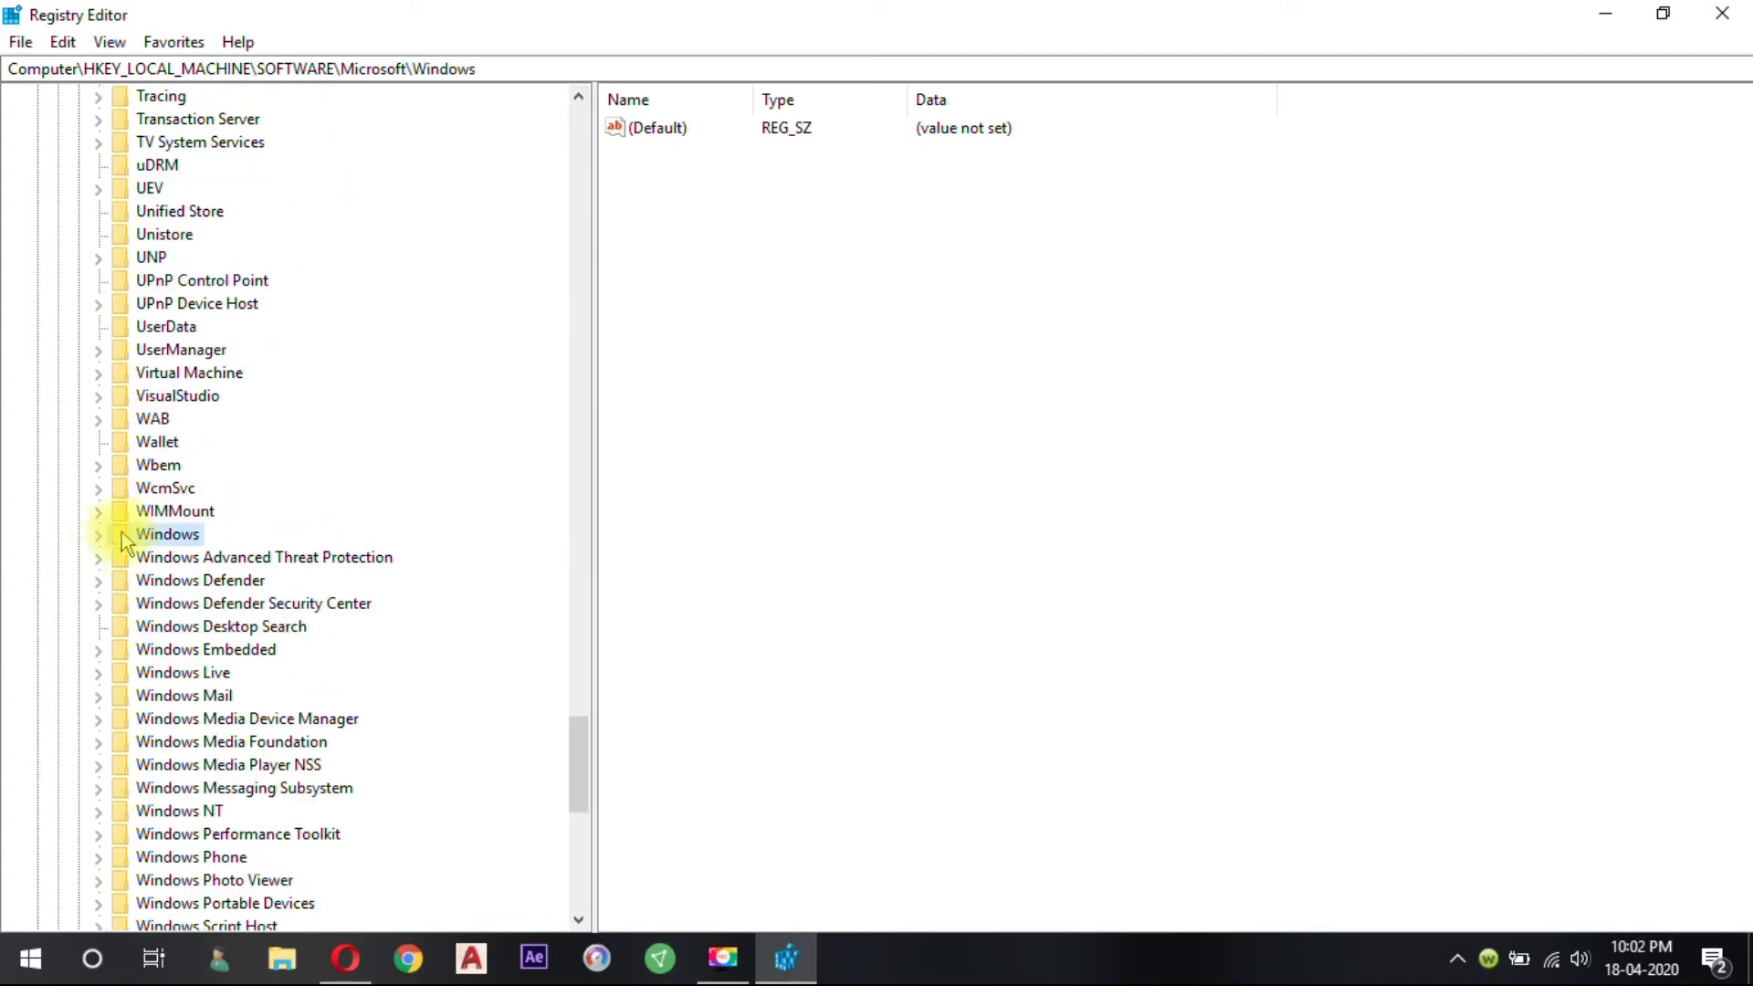
left_click(97, 534)
scroll(123, 522, "down", 2)
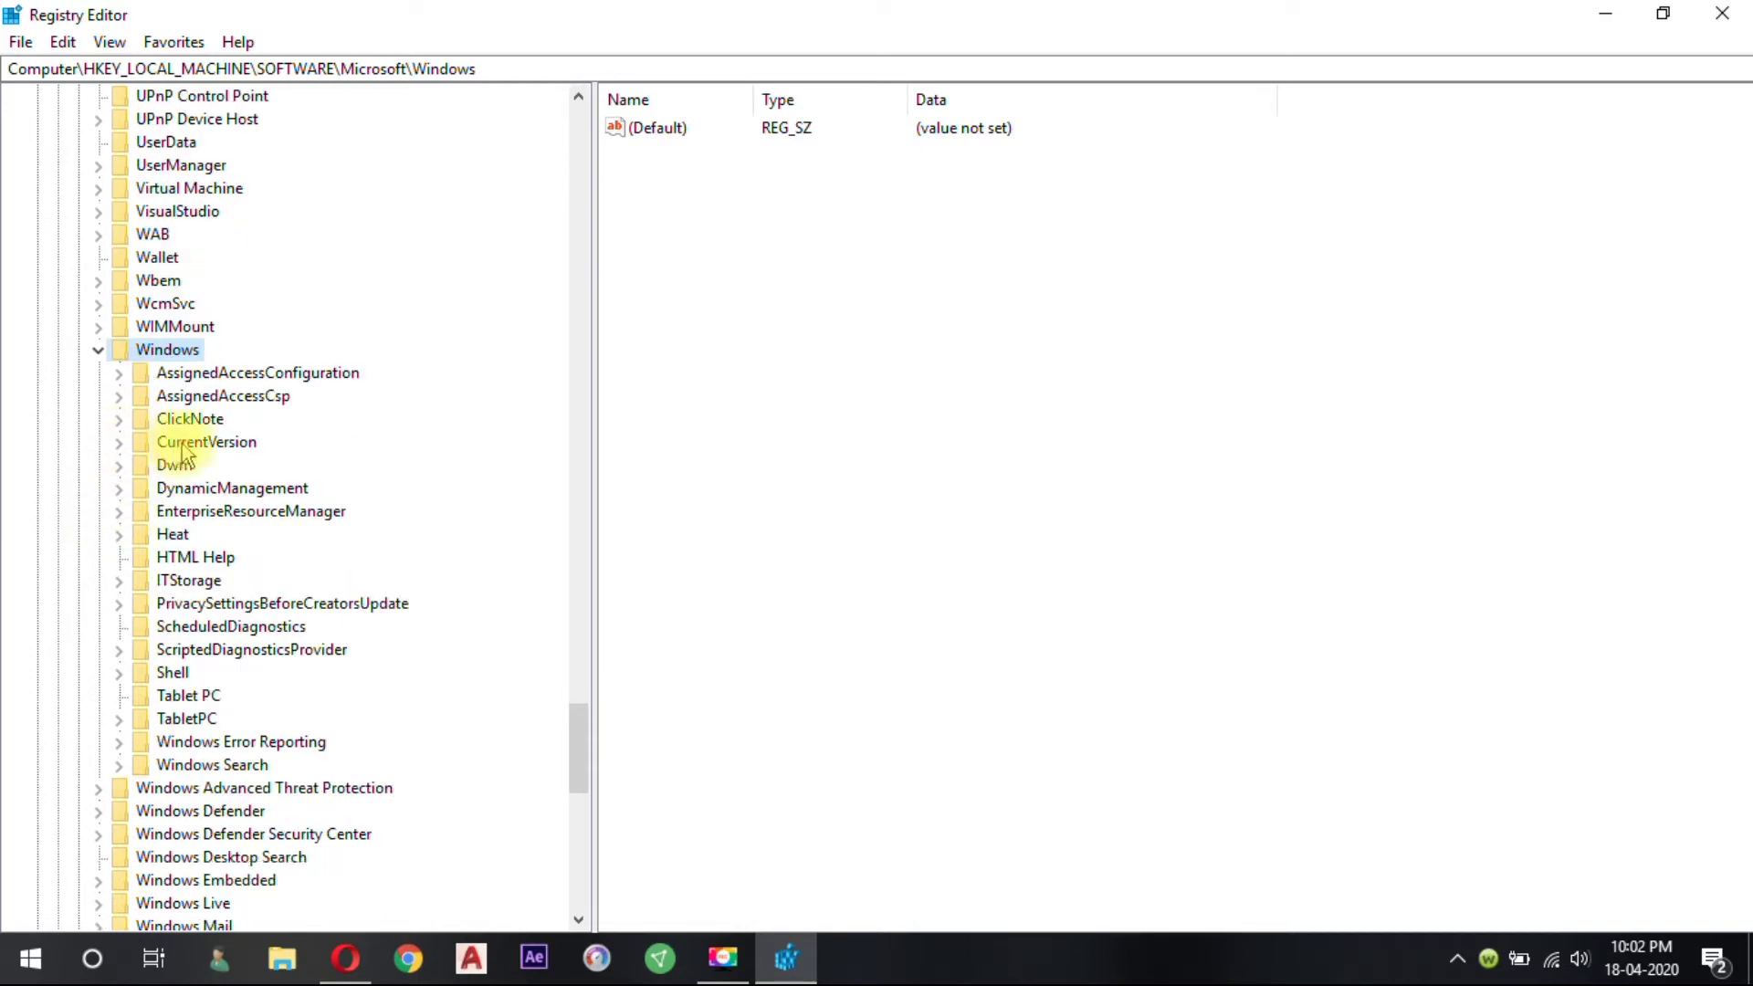
left_click(139, 444)
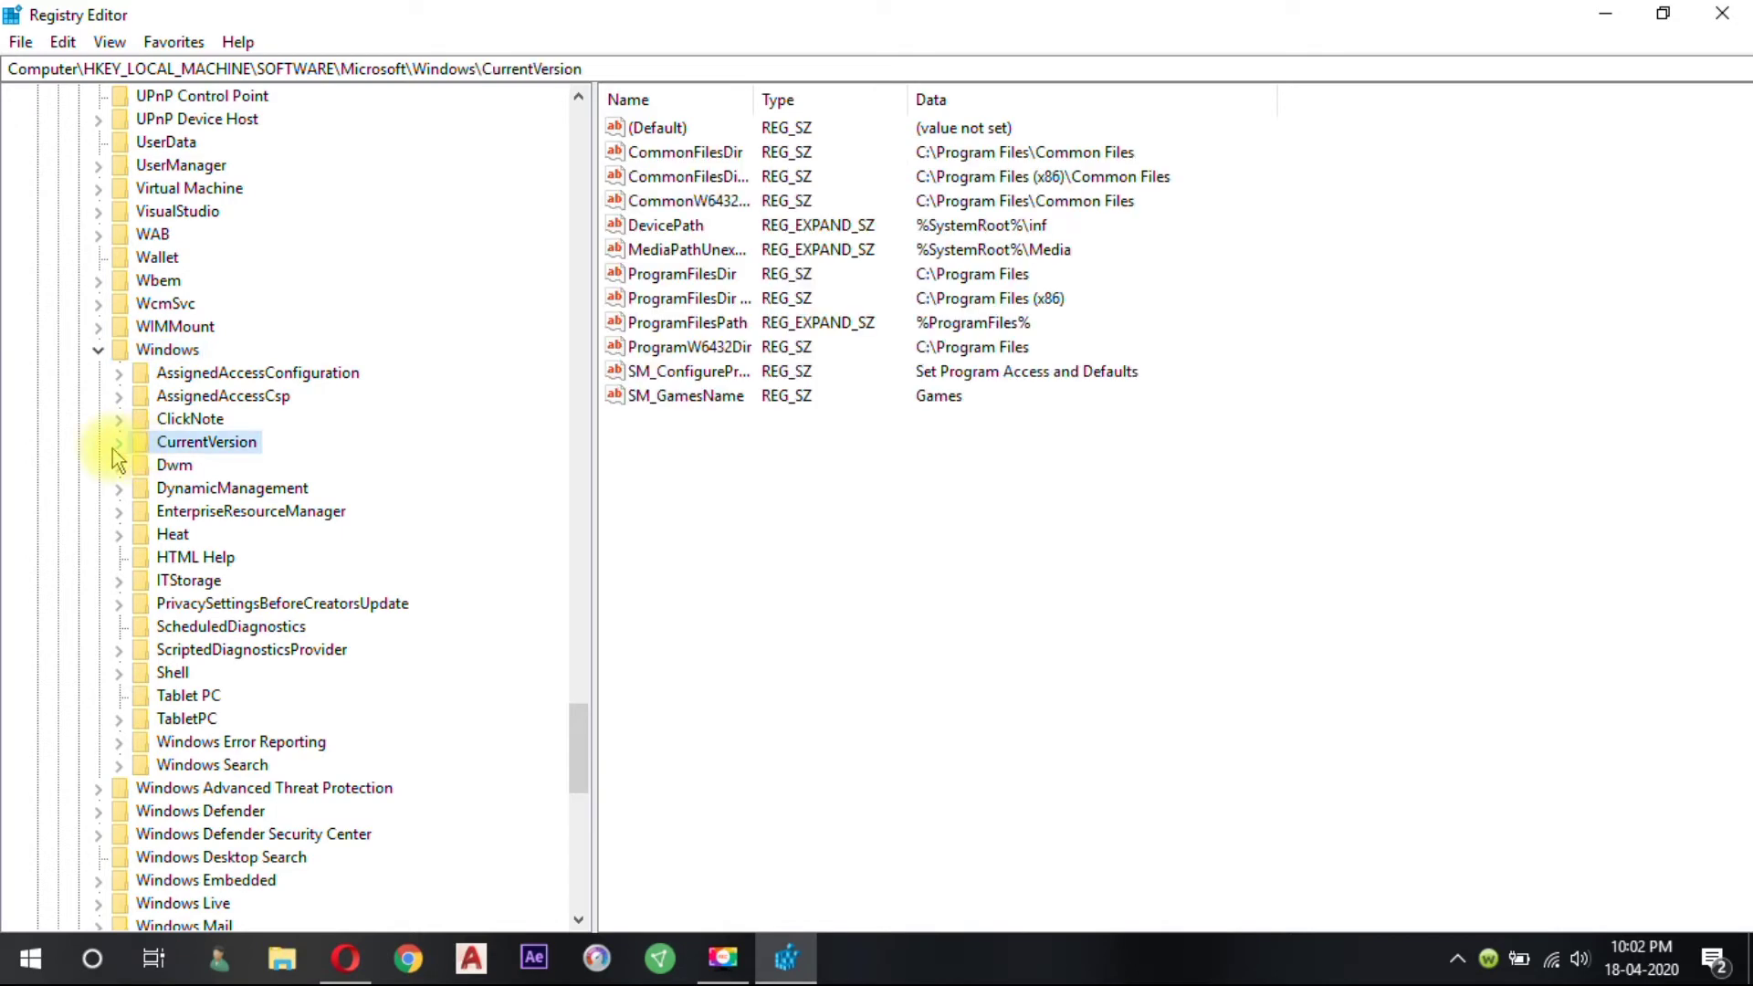
left_click(118, 443)
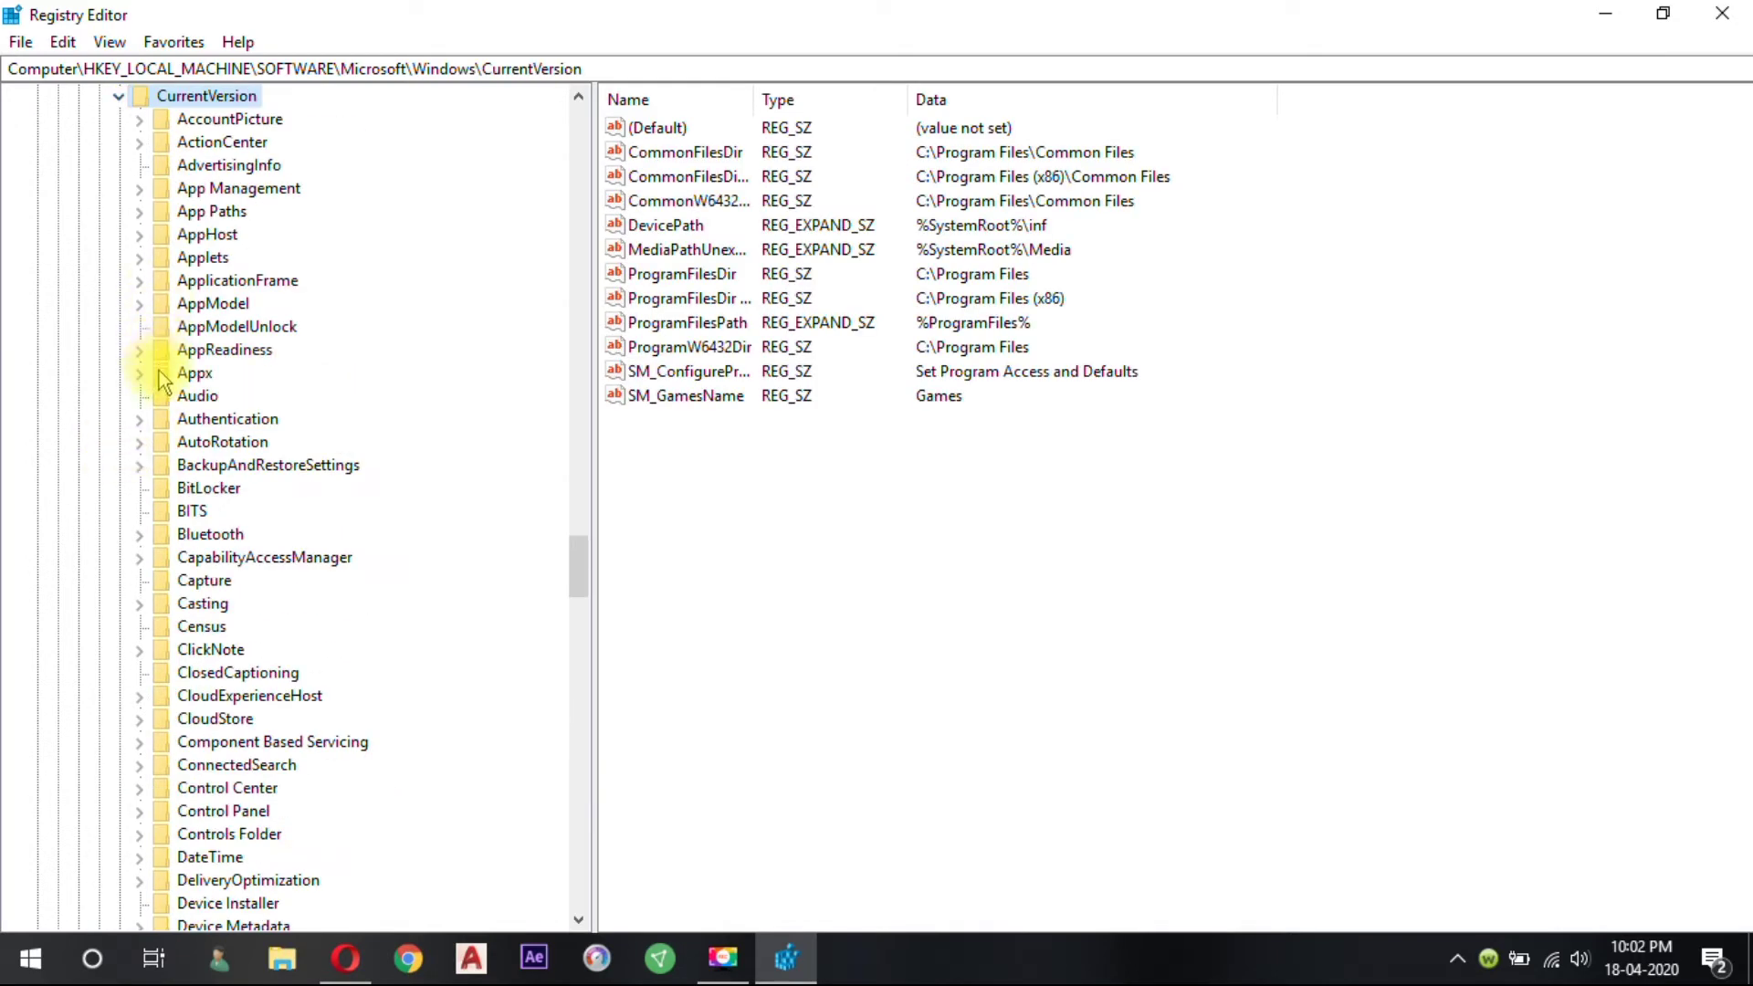
Step: Expand CurrentVersion's Explorer key and select its DriveIcons subkey
scroll(162, 379, "up", 4)
scroll(249, 475, "down", 2)
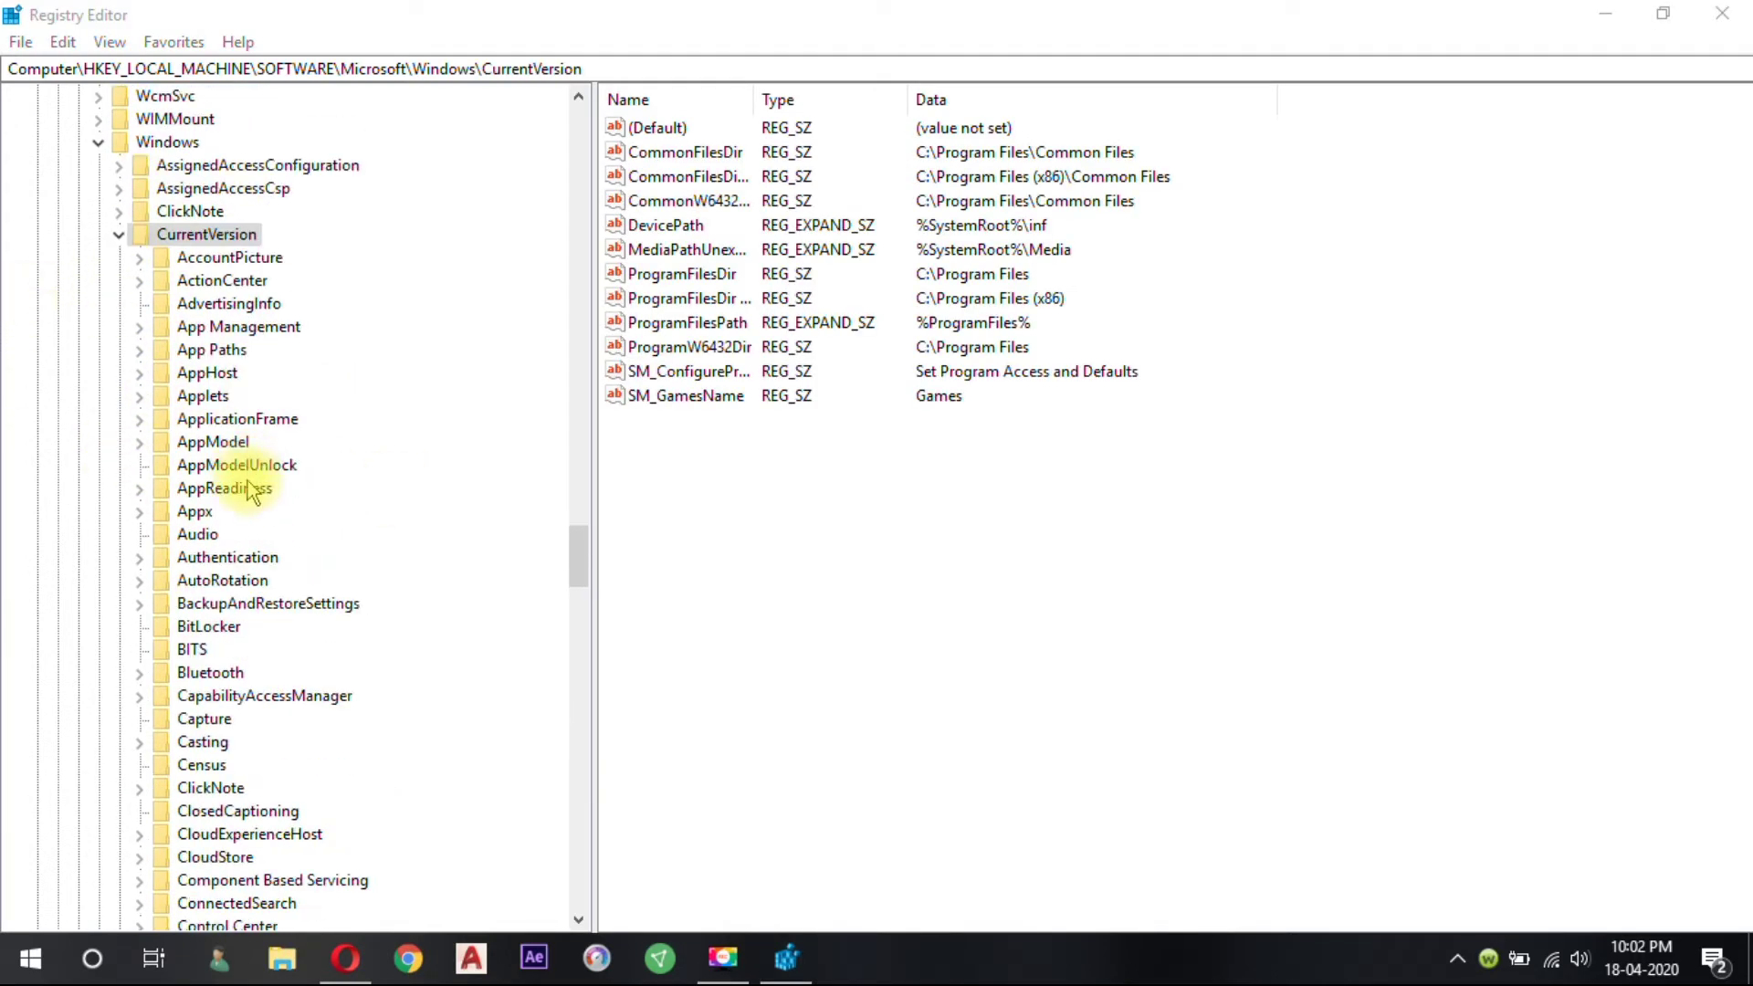
scroll(252, 493, "down", 9)
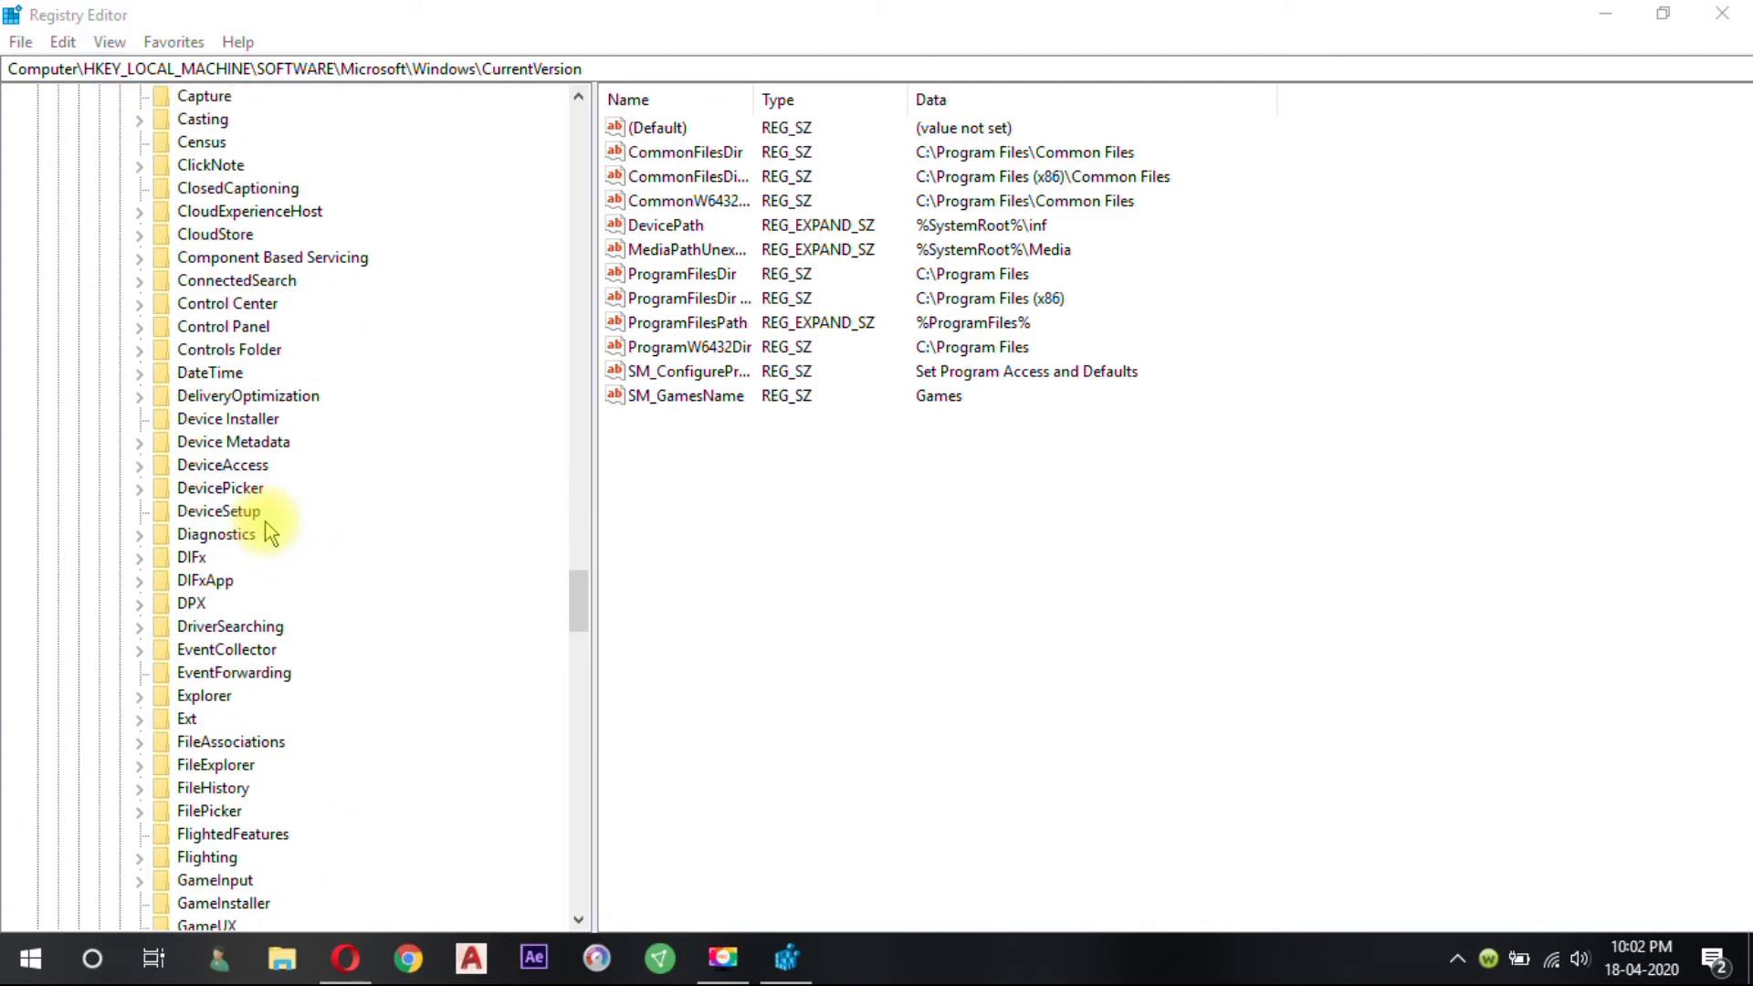
scroll(271, 534, "down", 2)
scroll(272, 534, "down", 8)
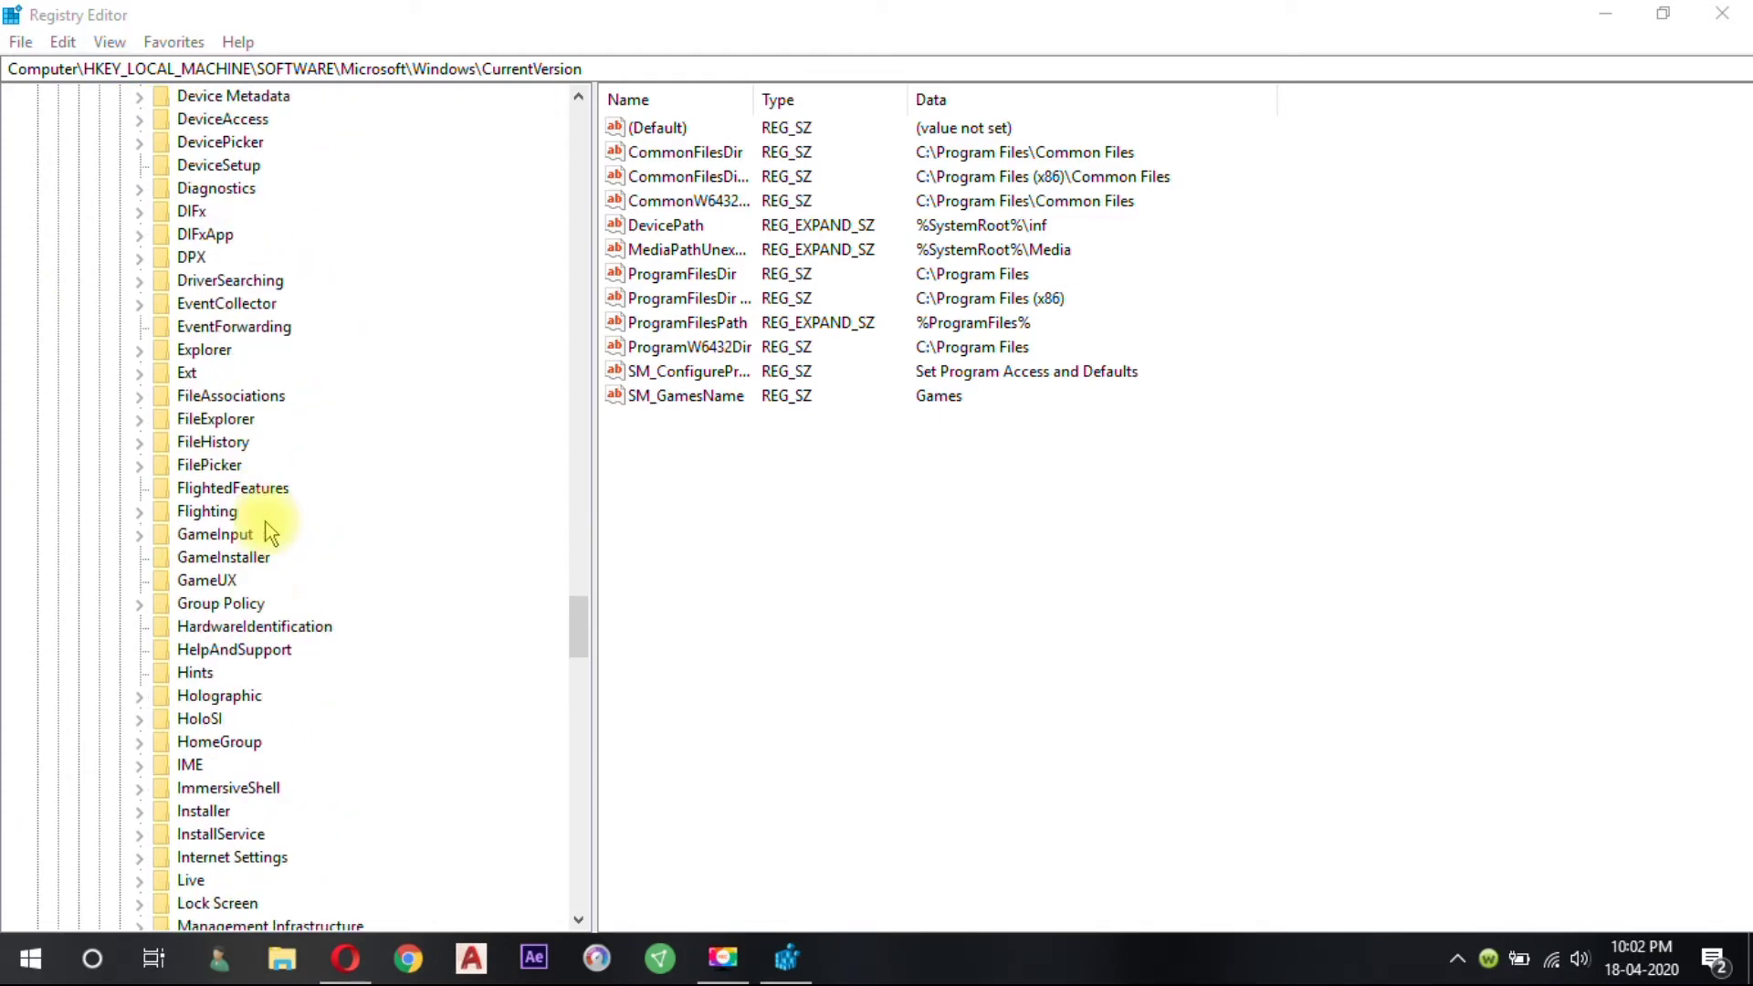
scroll(272, 533, "up", 2)
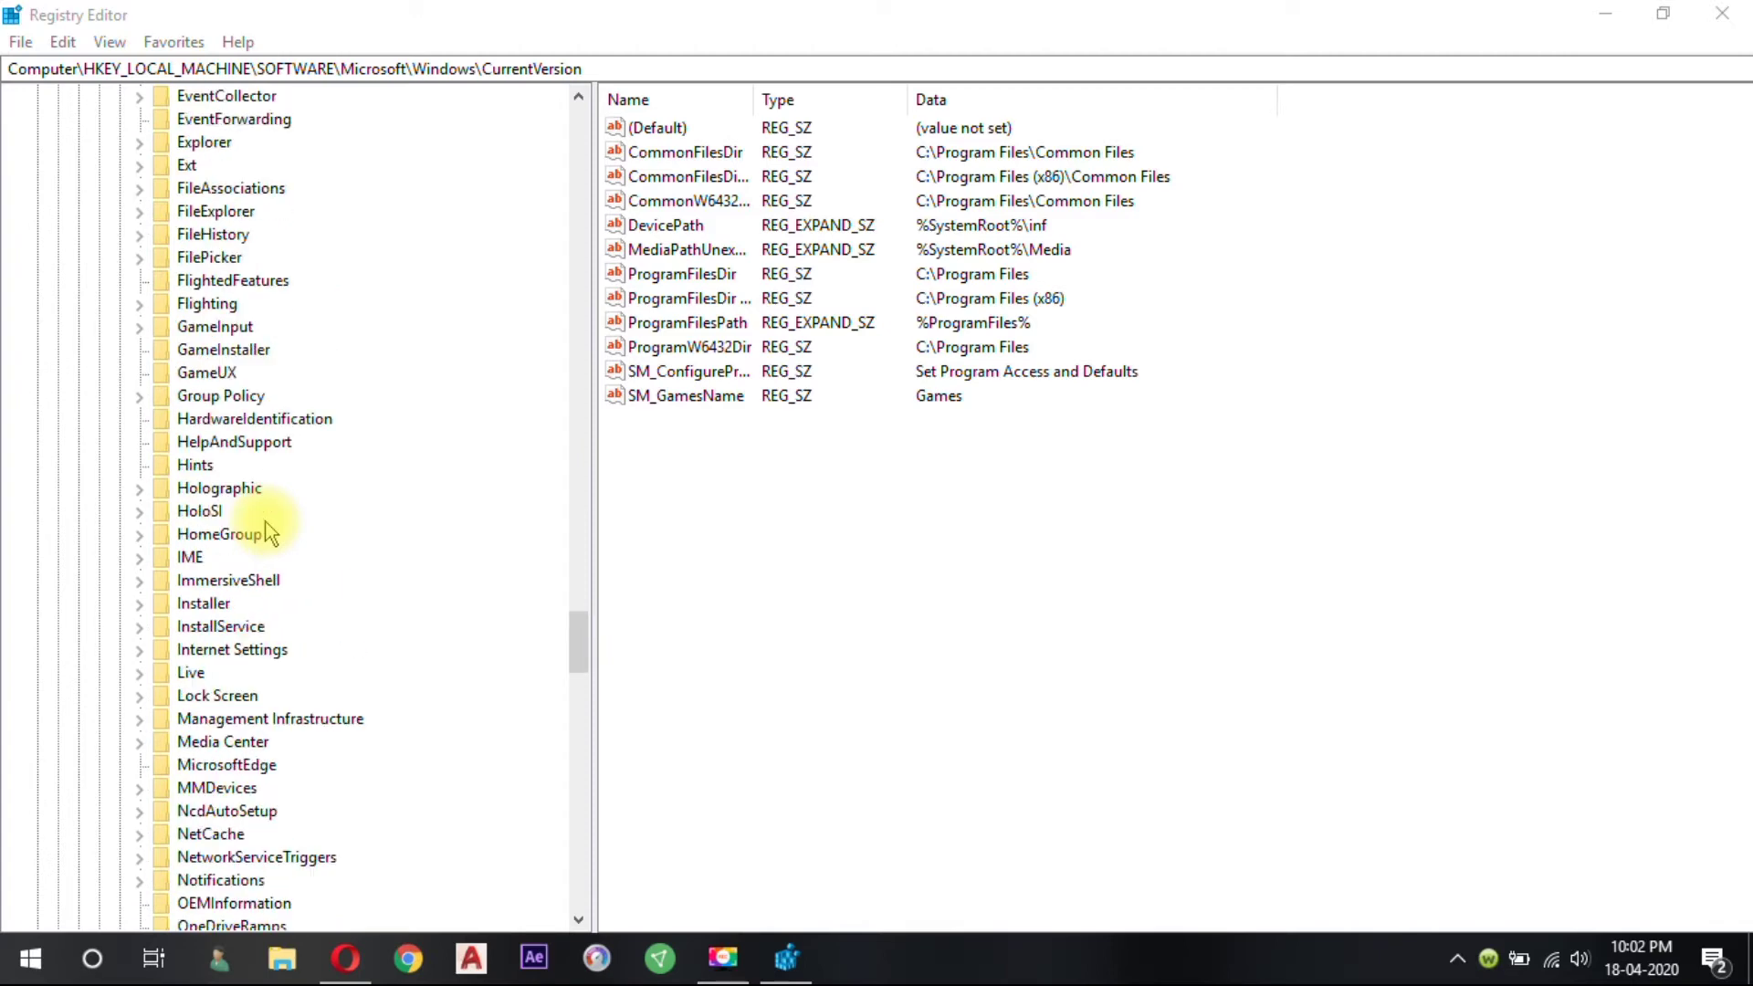
scroll(271, 533, "up", 1)
left_click(187, 211)
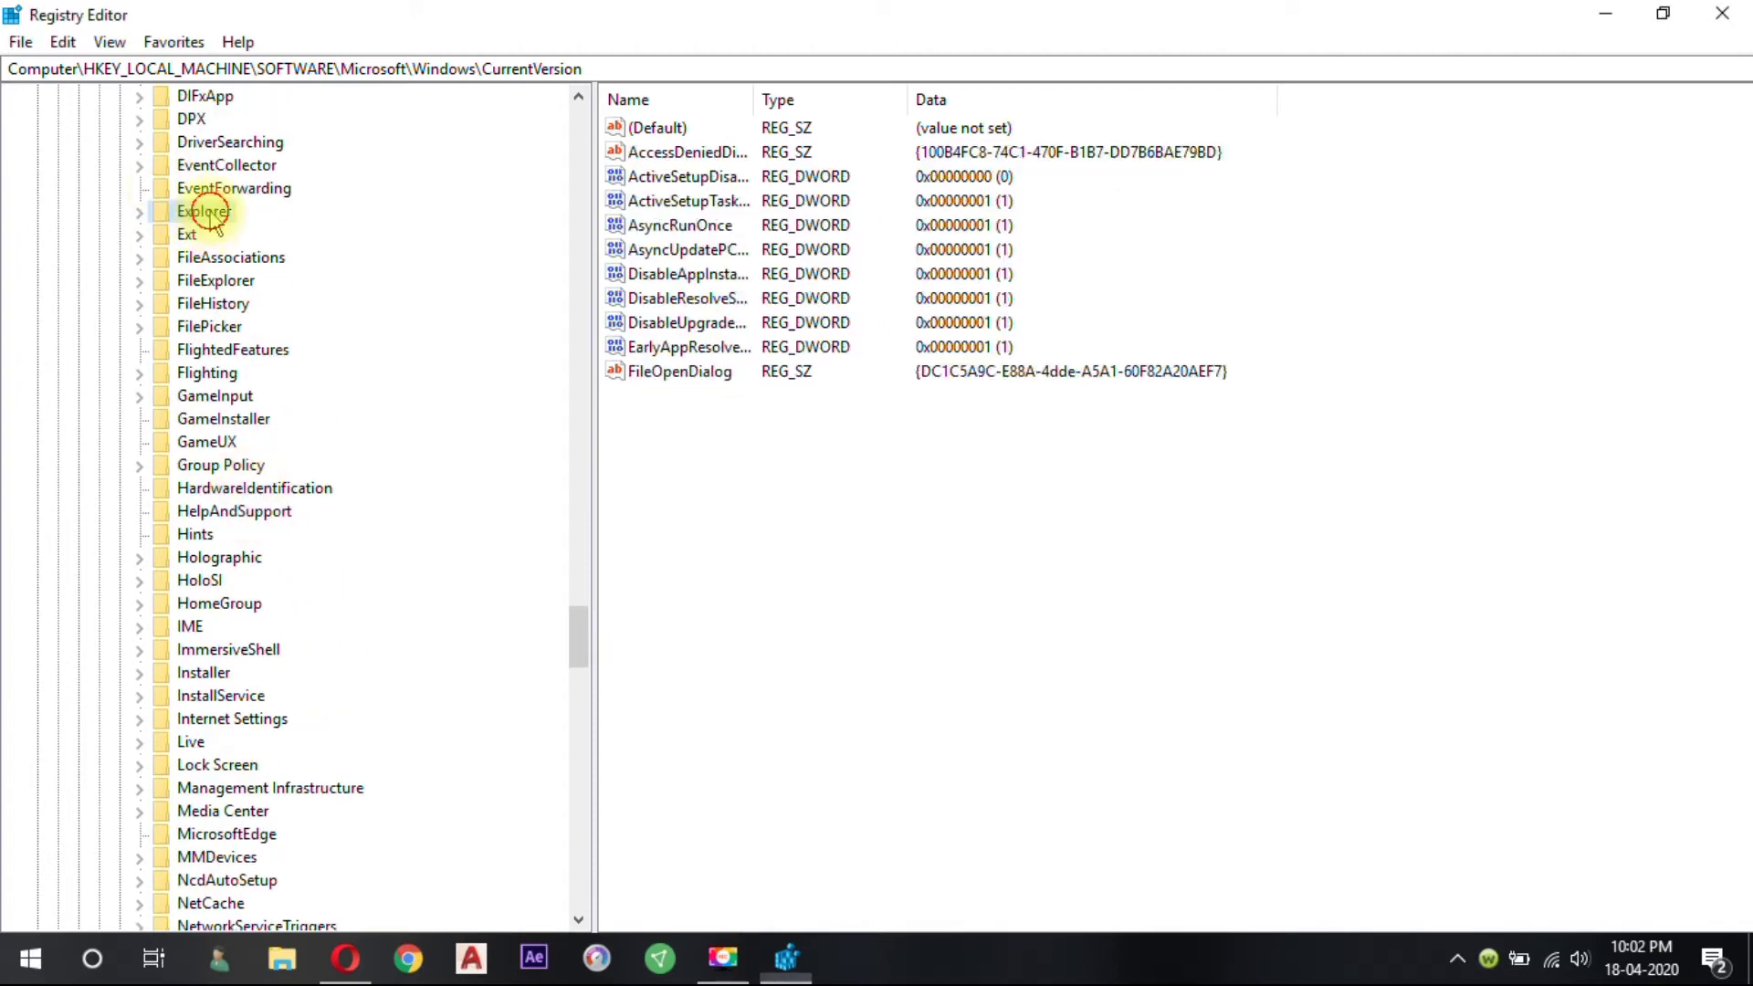
left_click(139, 212)
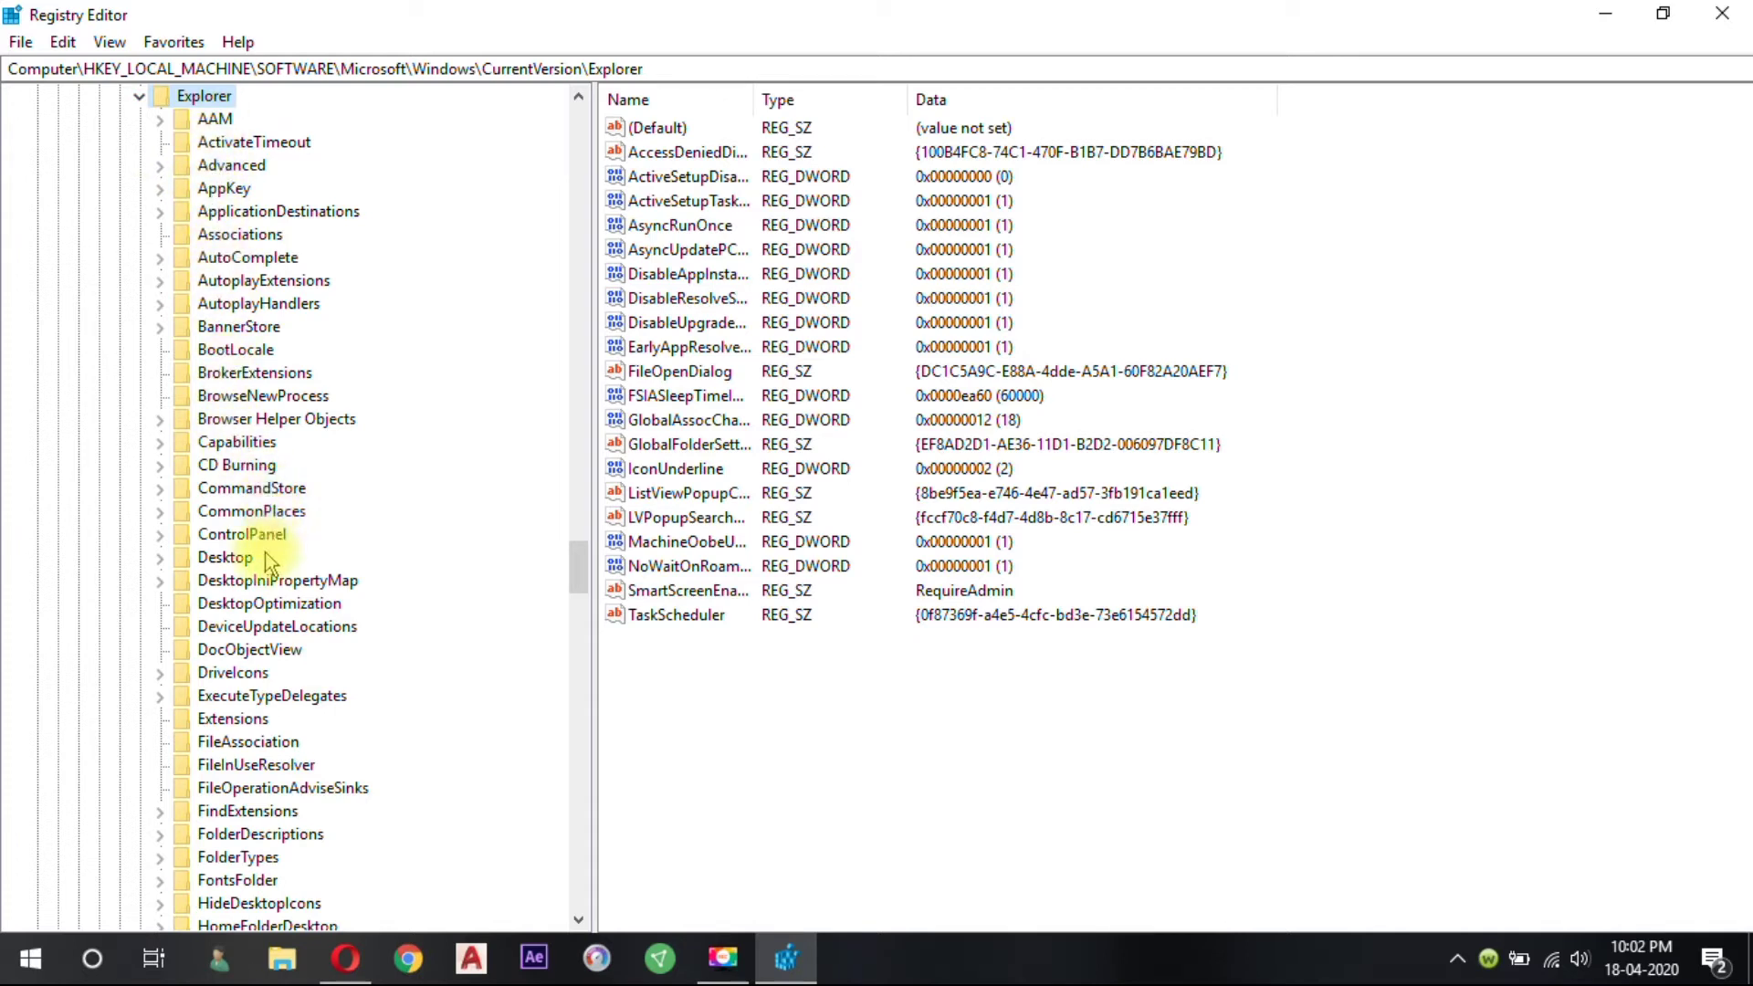
scroll(208, 676, "down", 1)
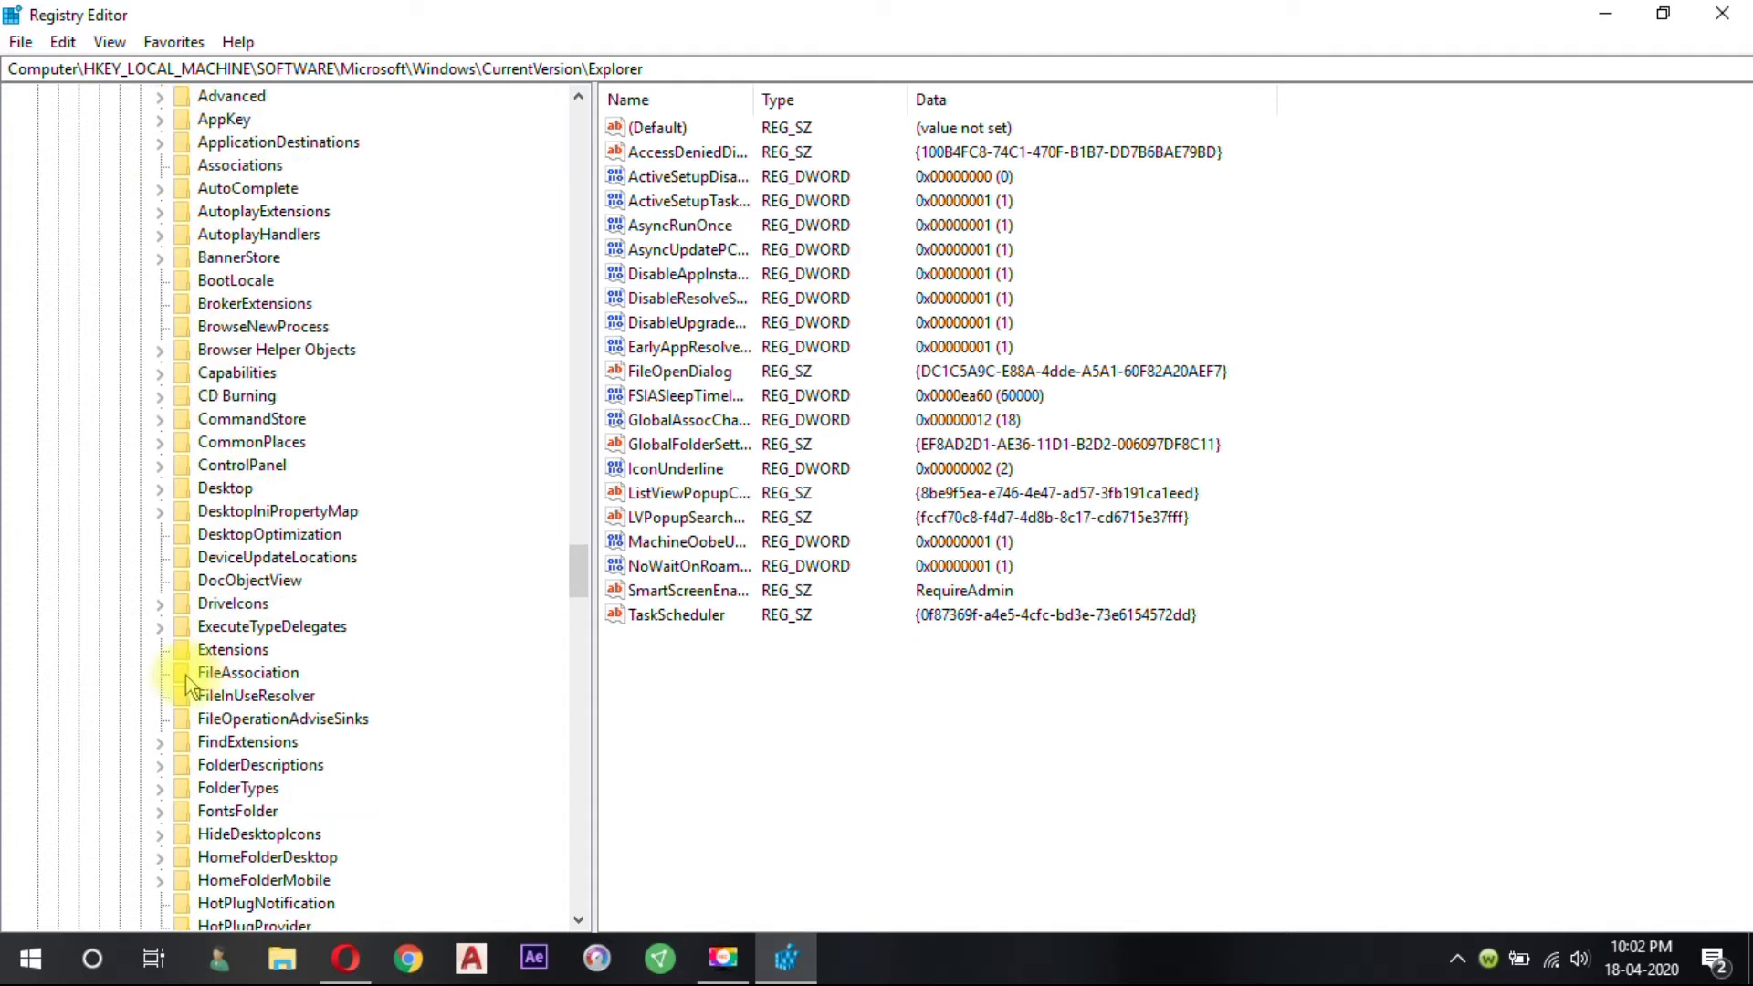
left_click(164, 606)
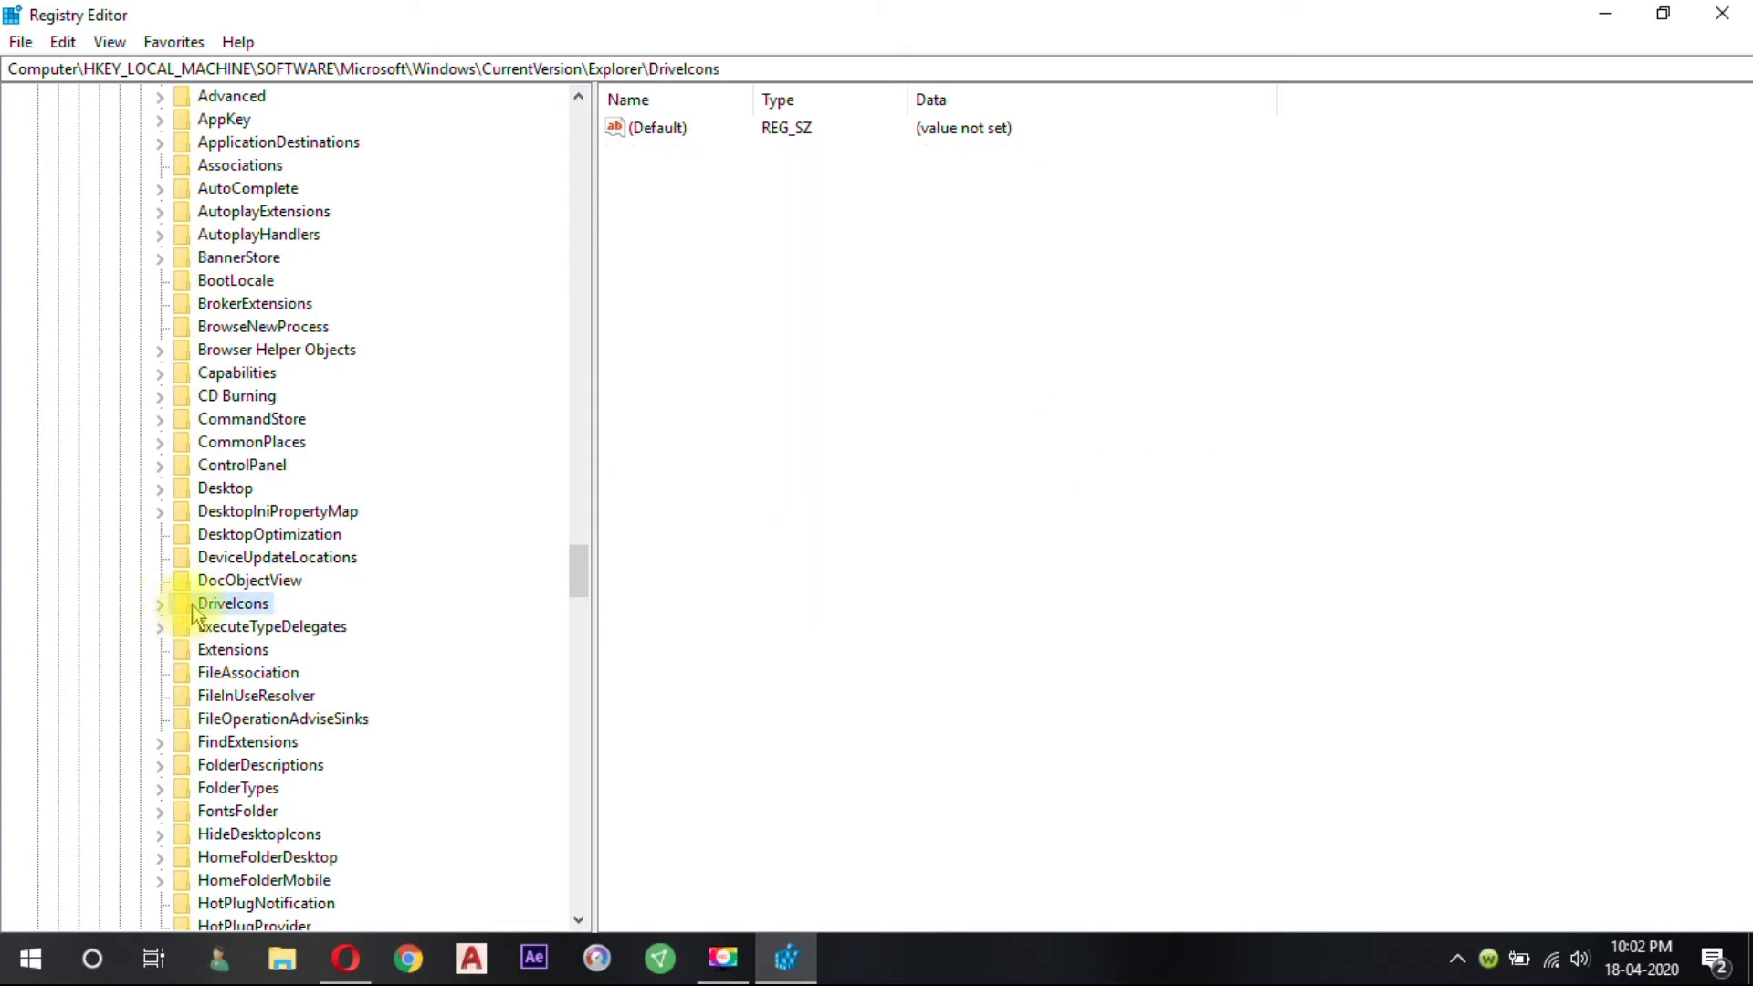
Step: Expand DriveIcons and look over its existing D and M drive subkeys
left_click(163, 605)
left_click(223, 628)
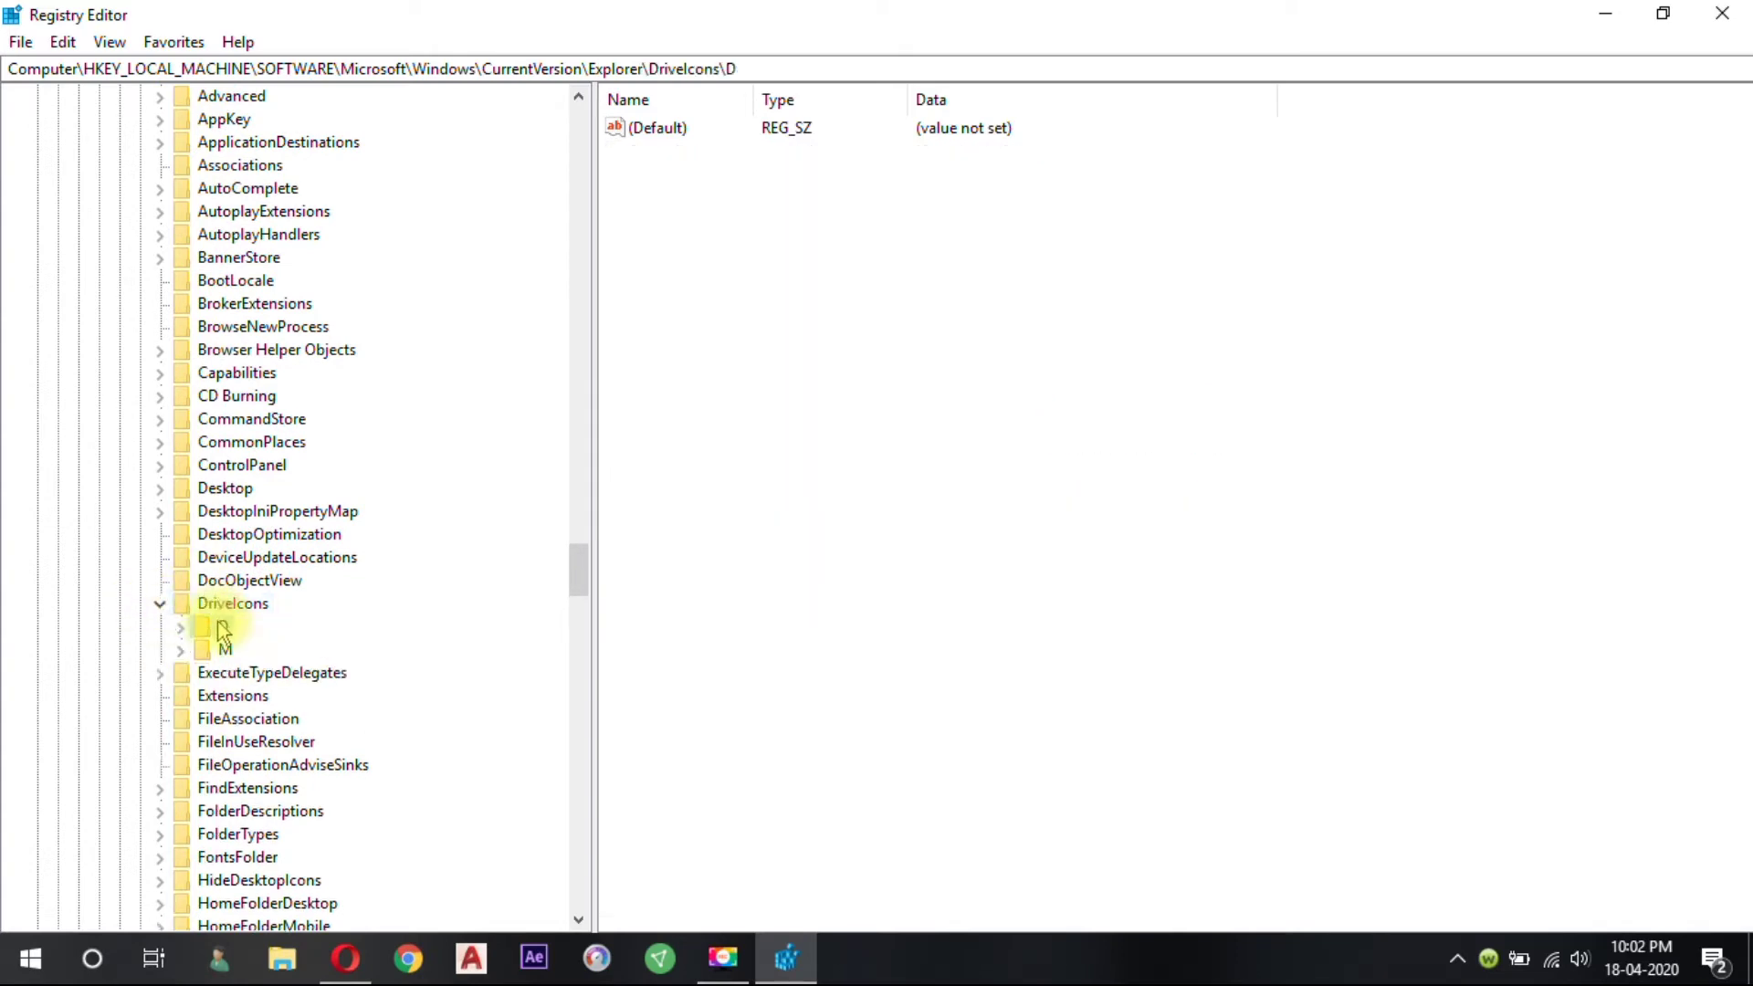
left_click(225, 651)
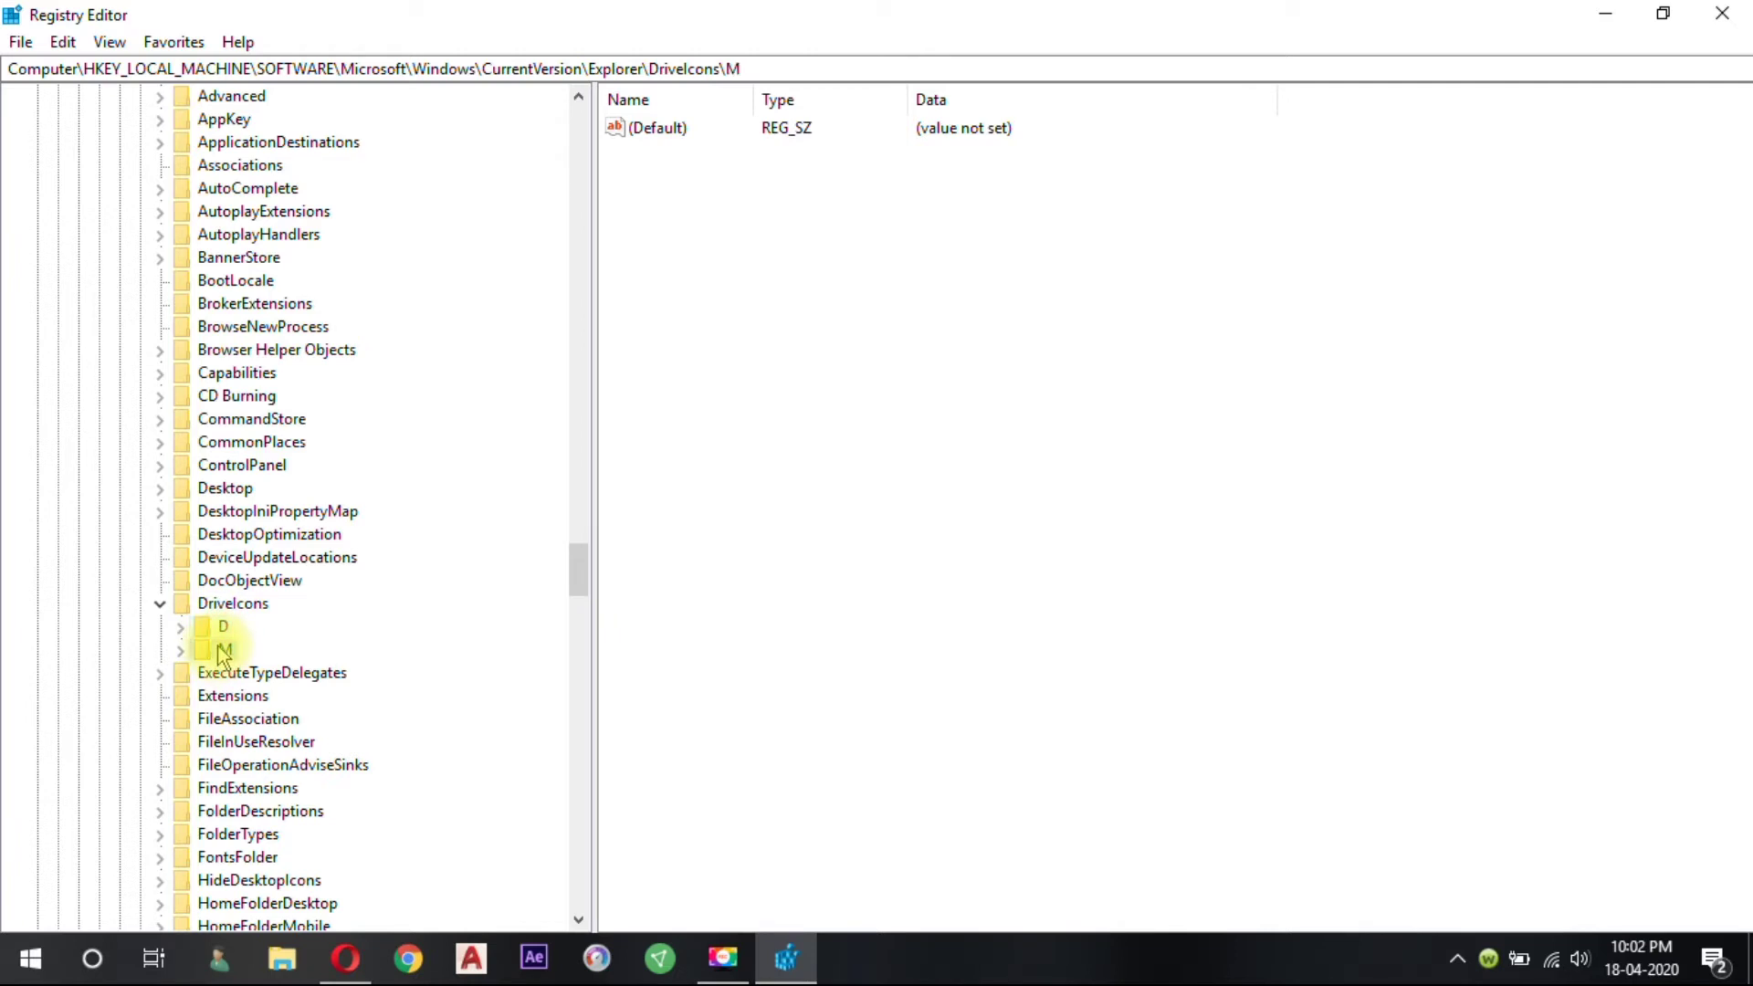
left_click(217, 627)
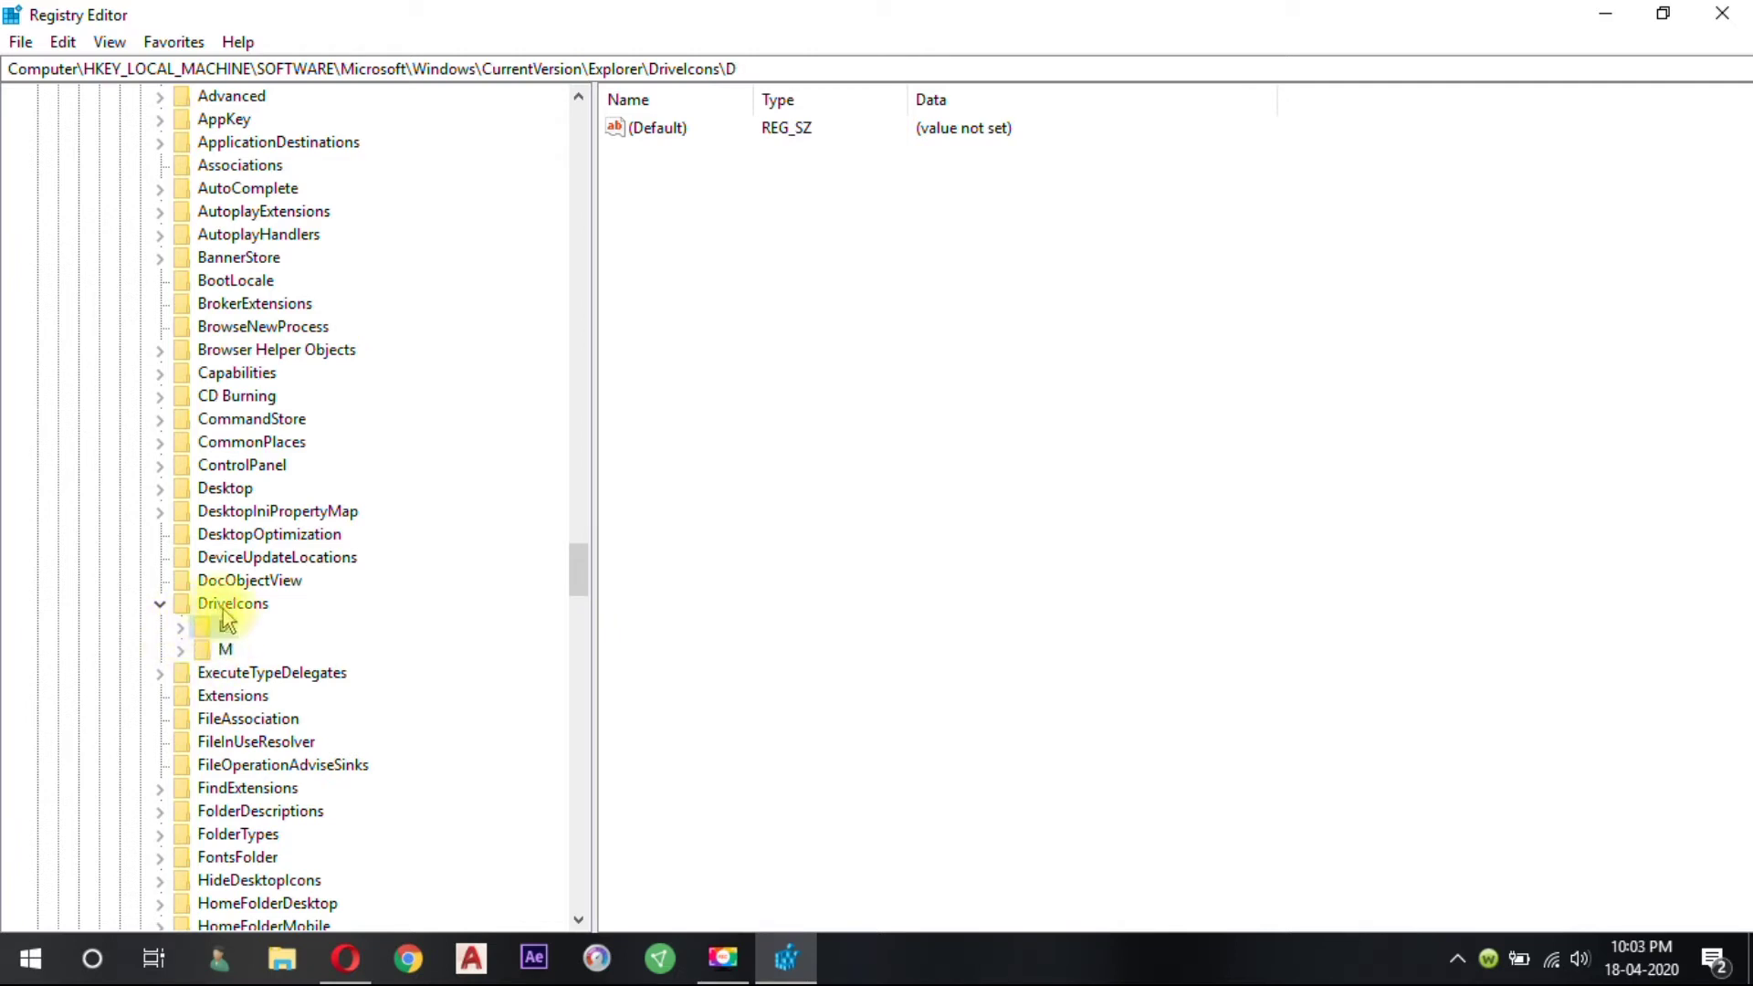
Step: Create New Key #1 under DriveIcons and check the drive letters in This PC
right_click(257, 605)
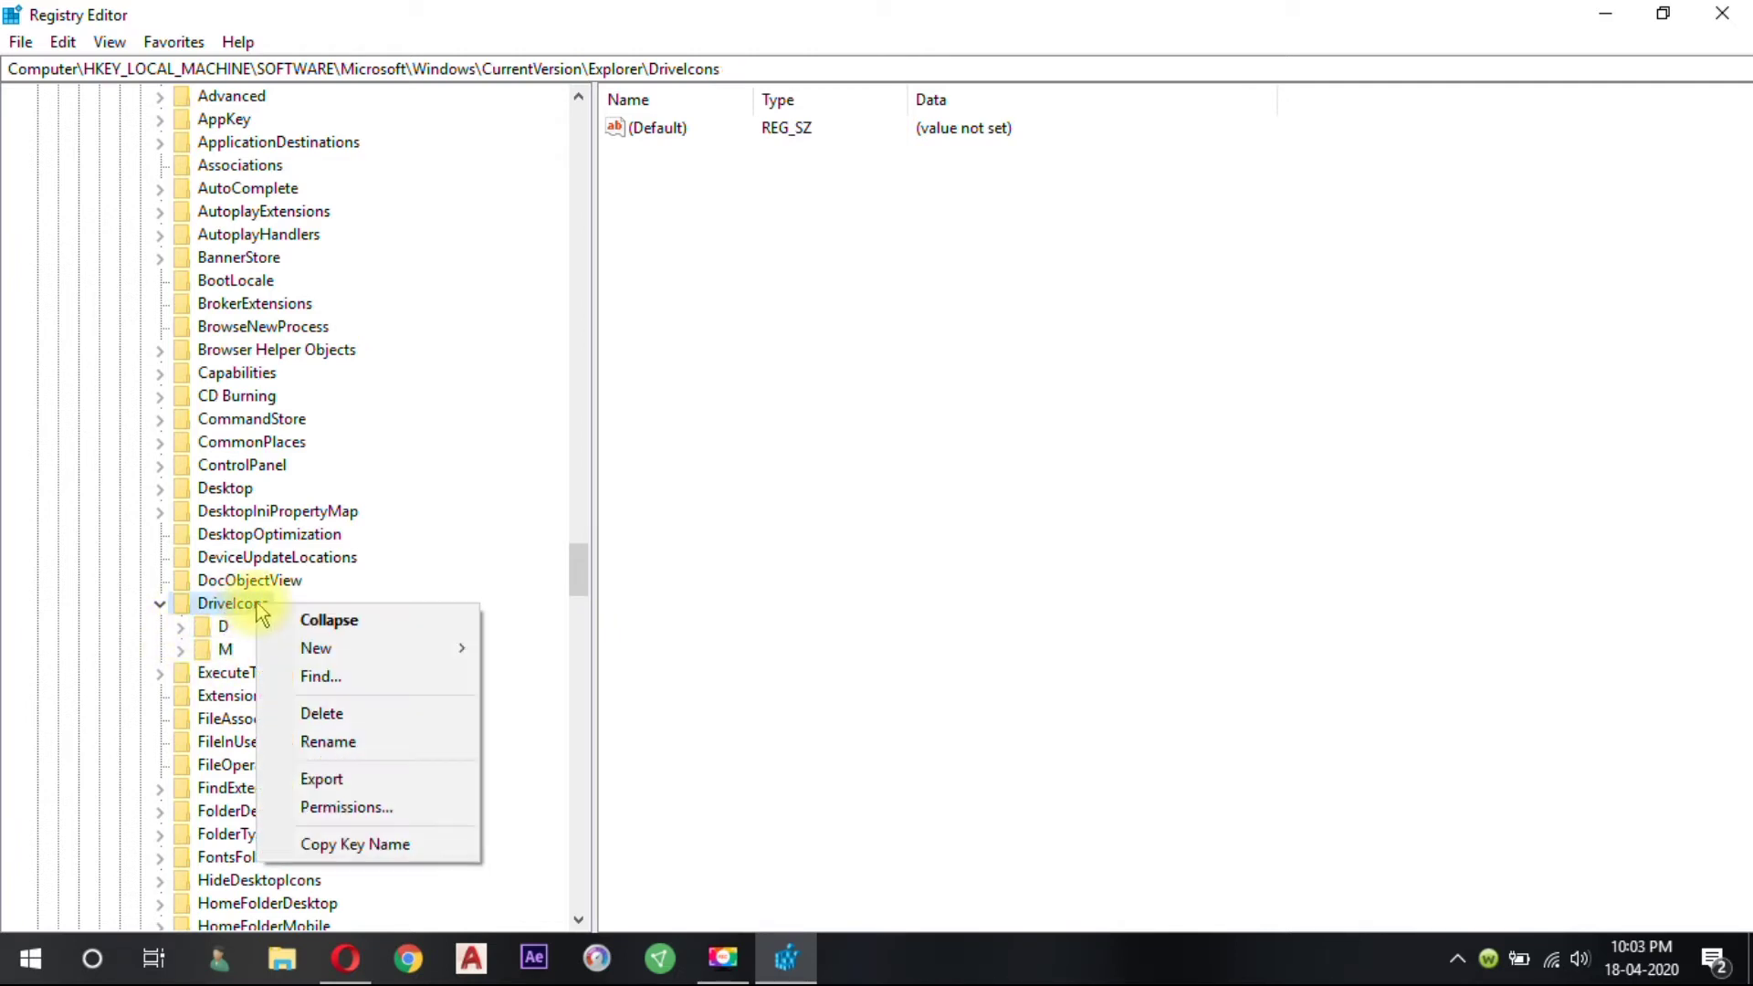
mouse_move(407, 650)
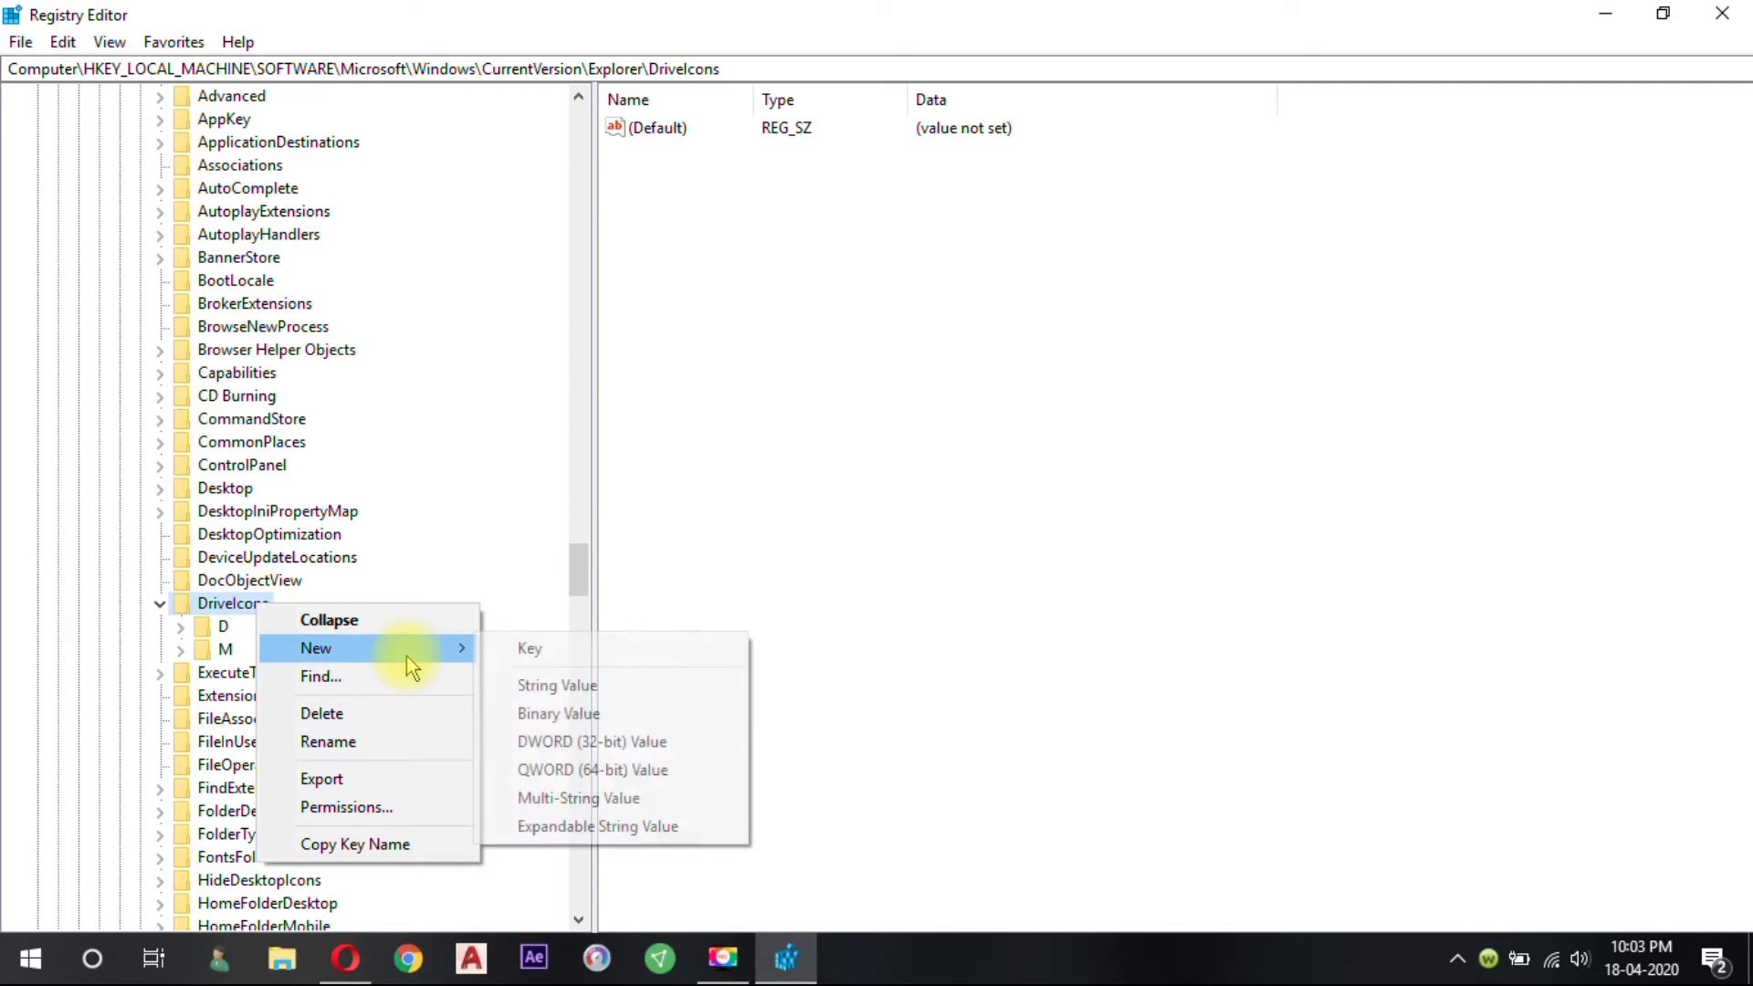
left_click(548, 651)
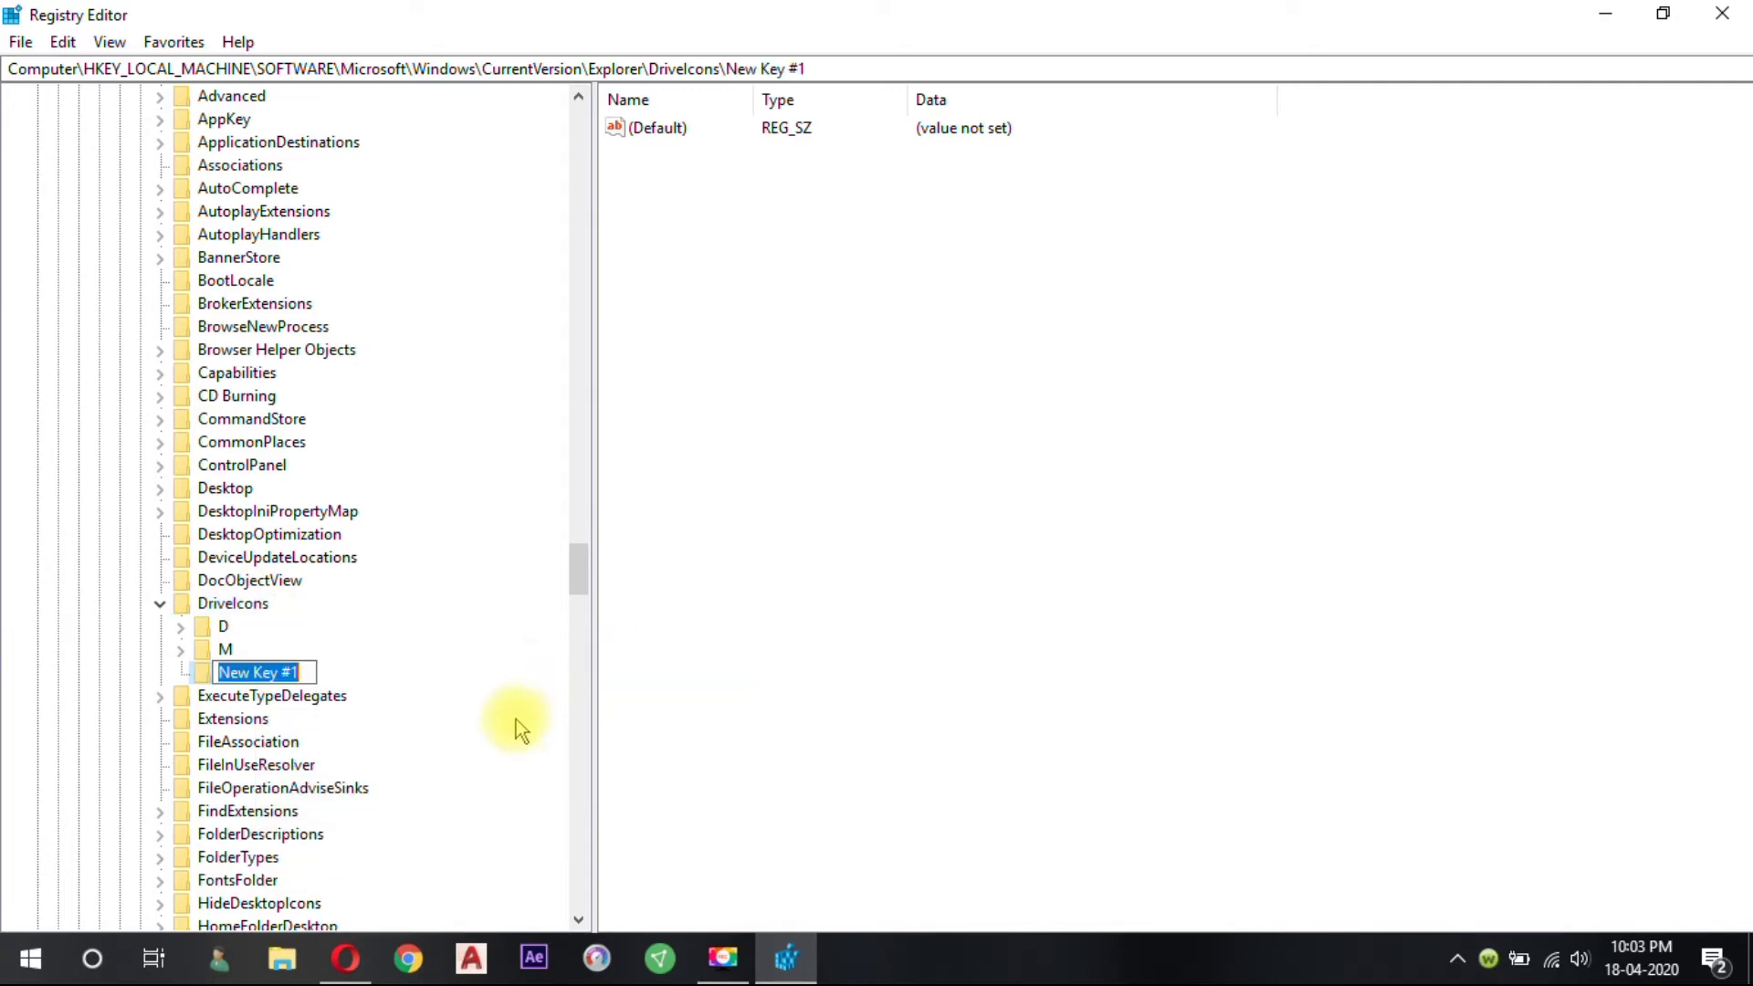
left_click(289, 963)
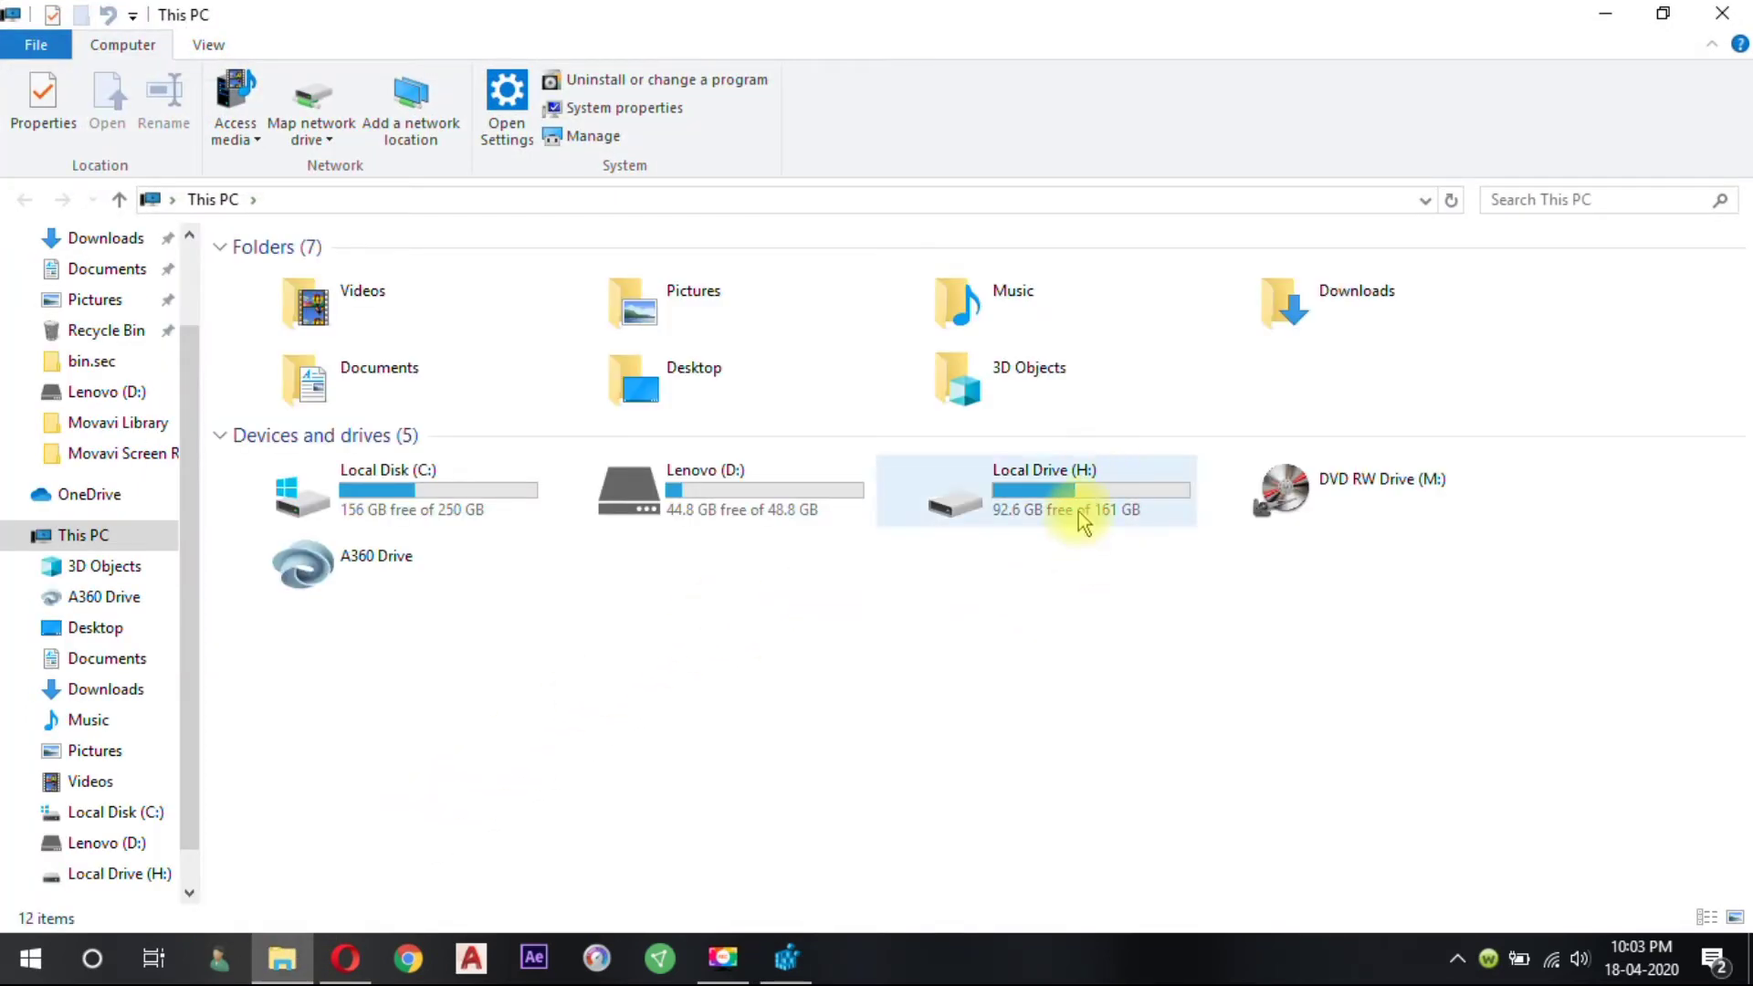
left_click(1606, 13)
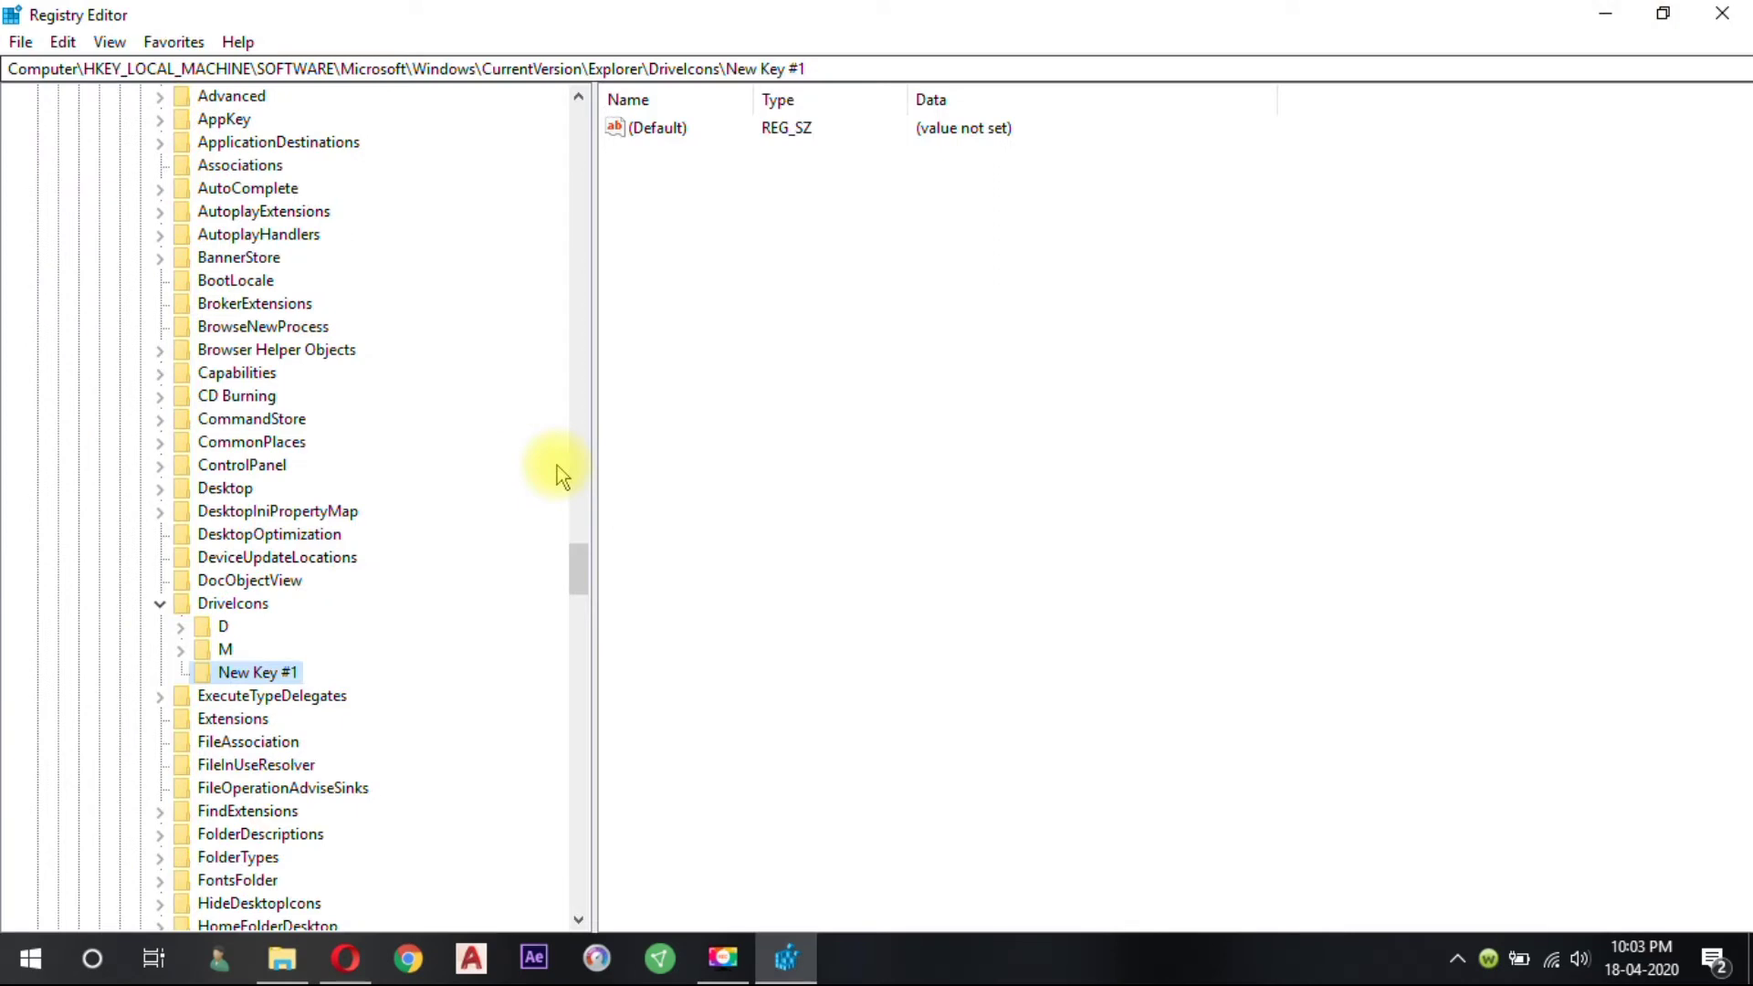
Step: Rename New Key #1 under DriveIcons to H
right_click(249, 679)
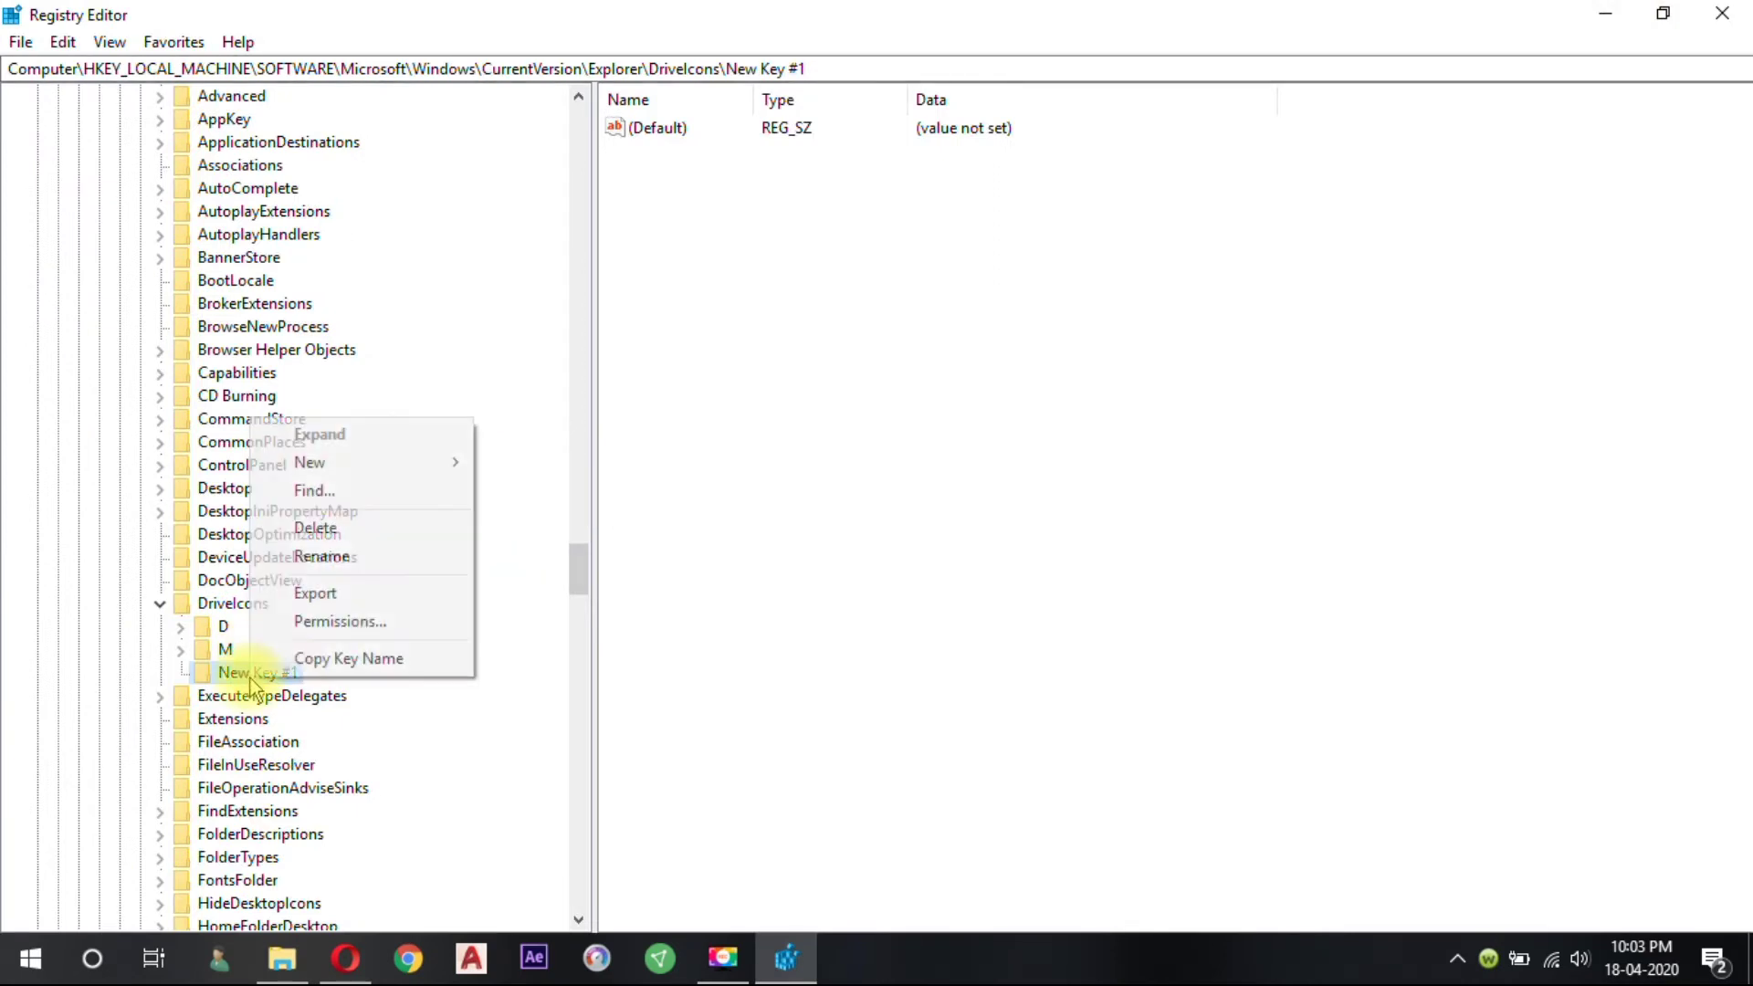
left_click(365, 561)
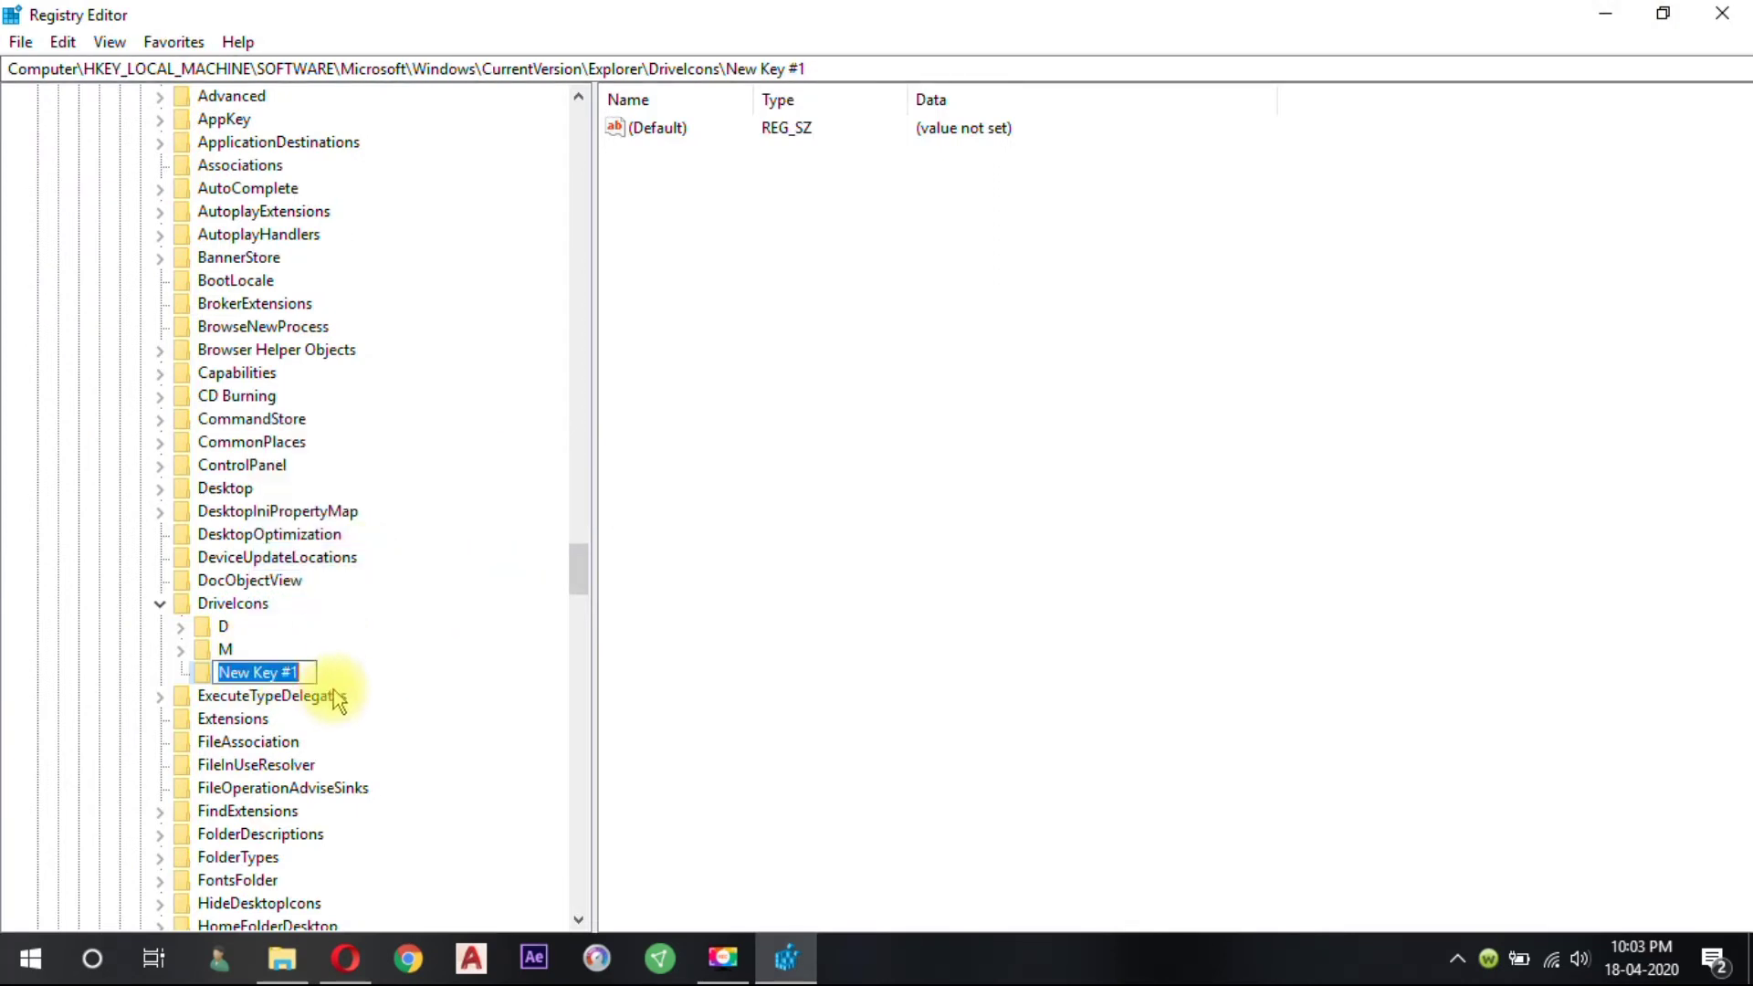
type("H")
key("Return")
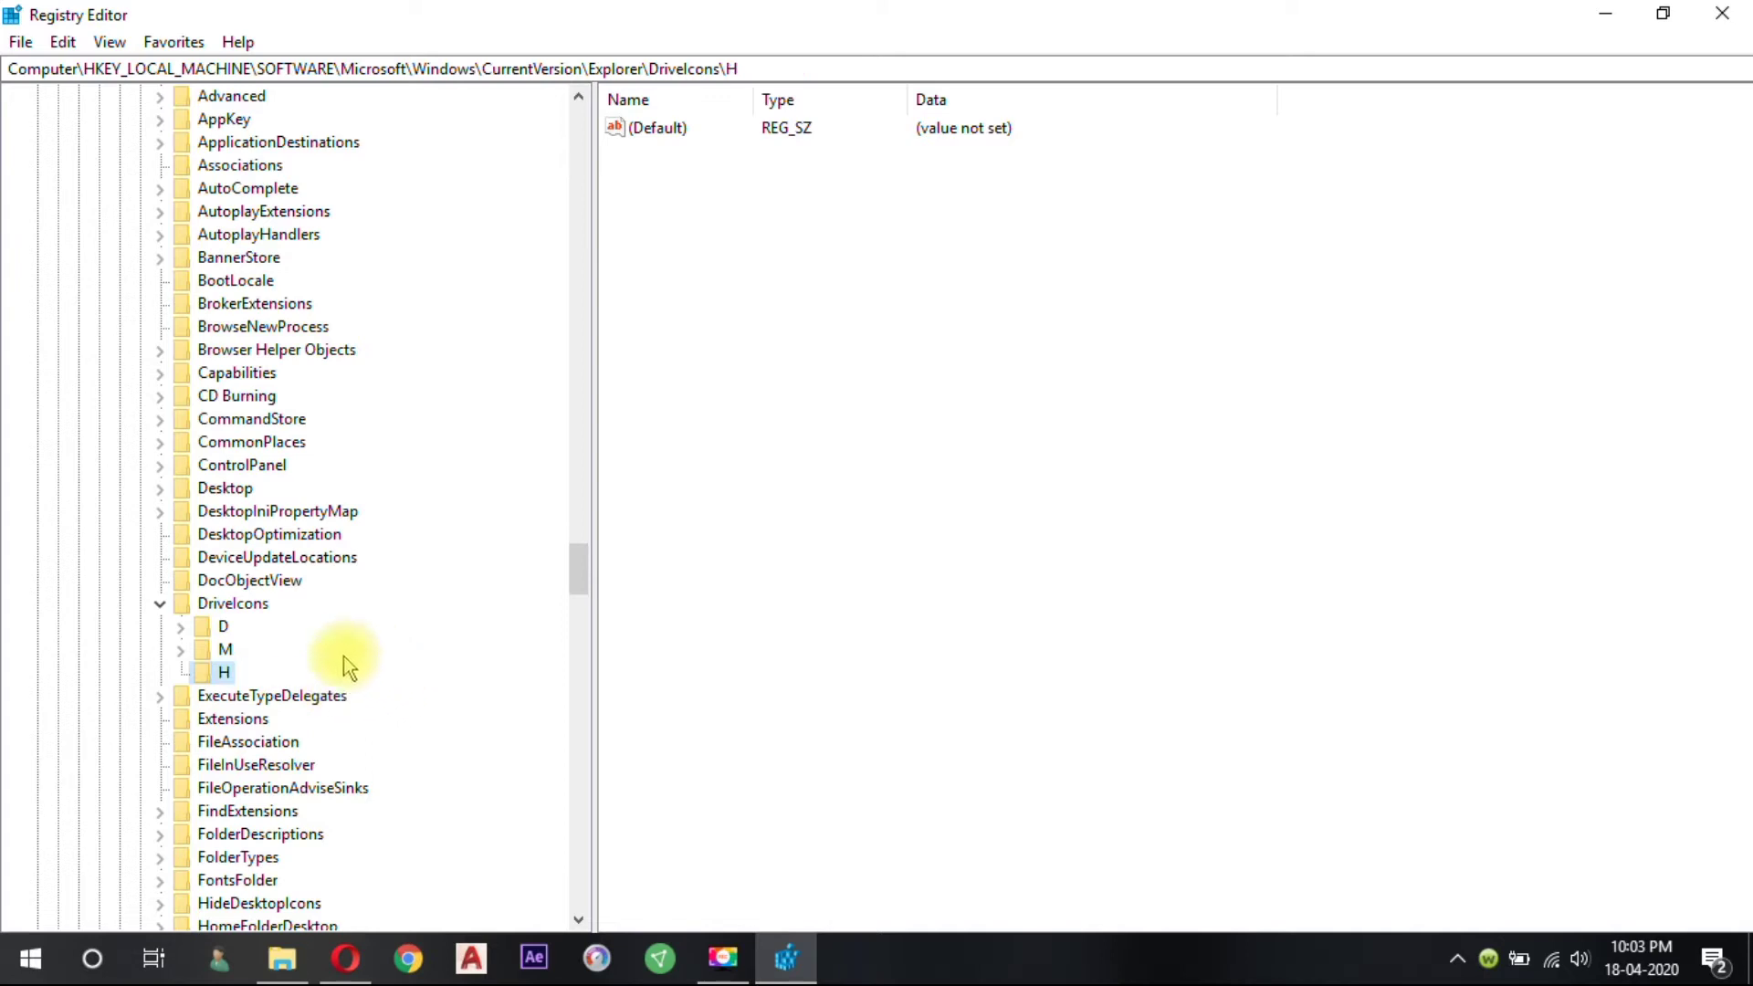
right_click(231, 679)
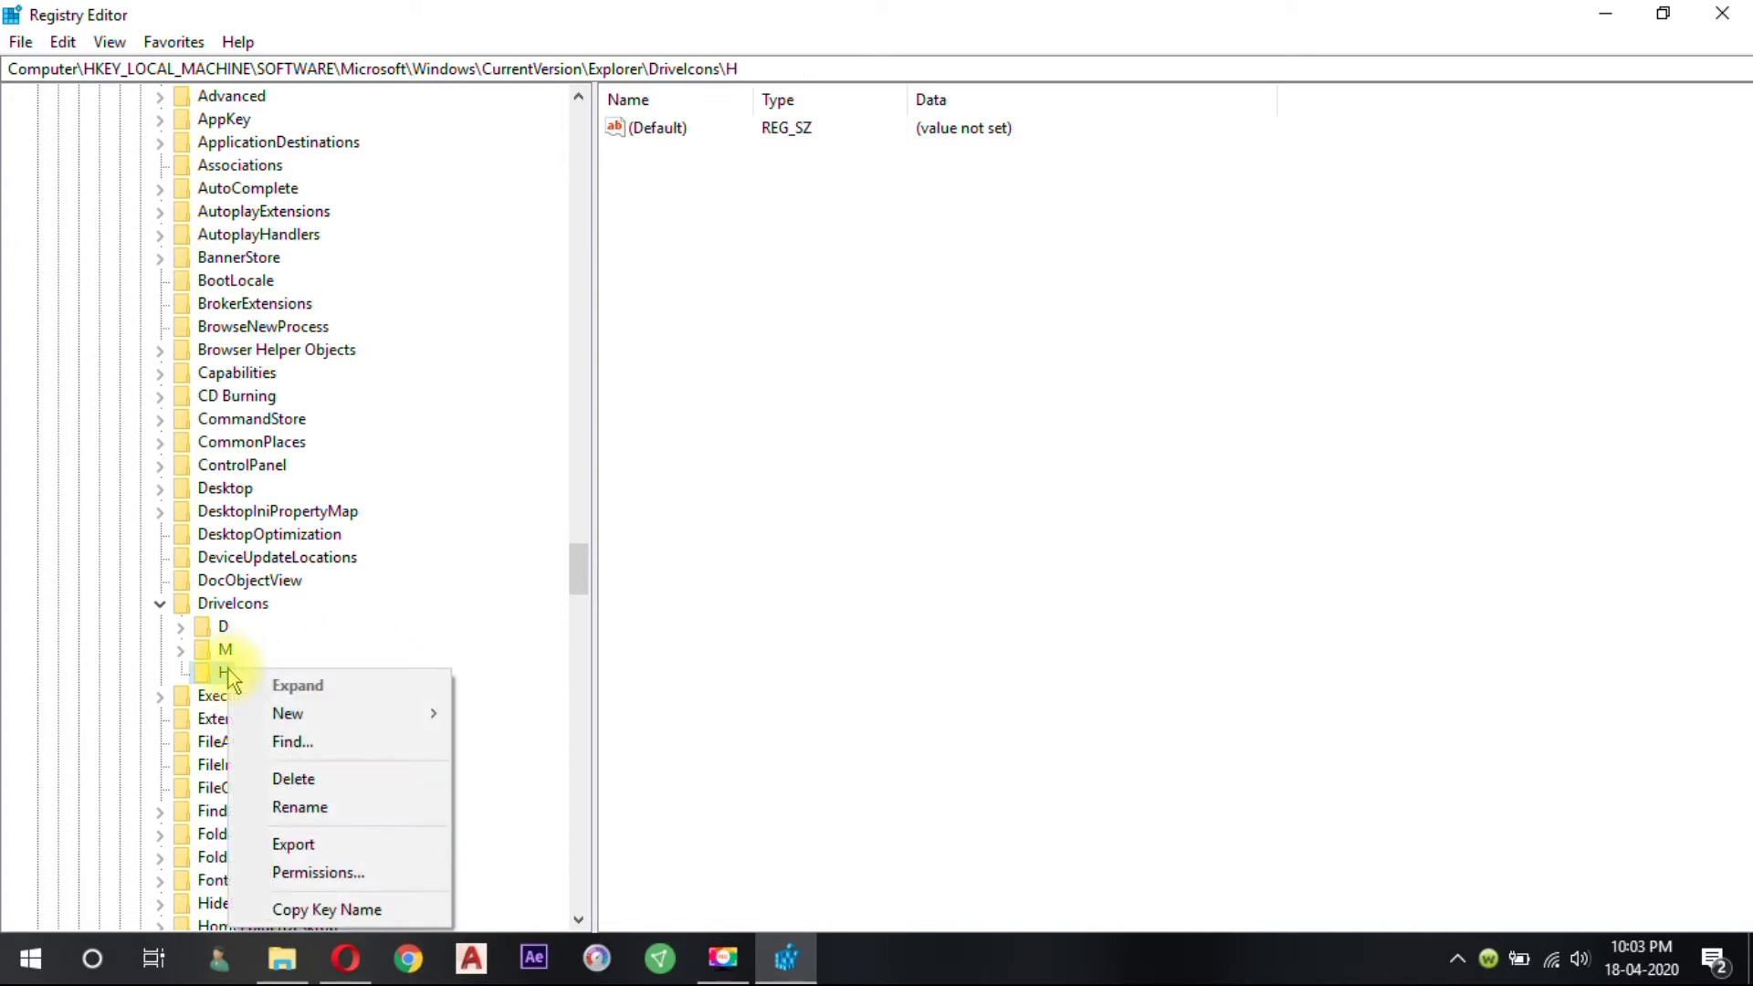
Step: Add a new subkey named DefaultIcon inside the DriveIcons\H key
mouse_move(321, 721)
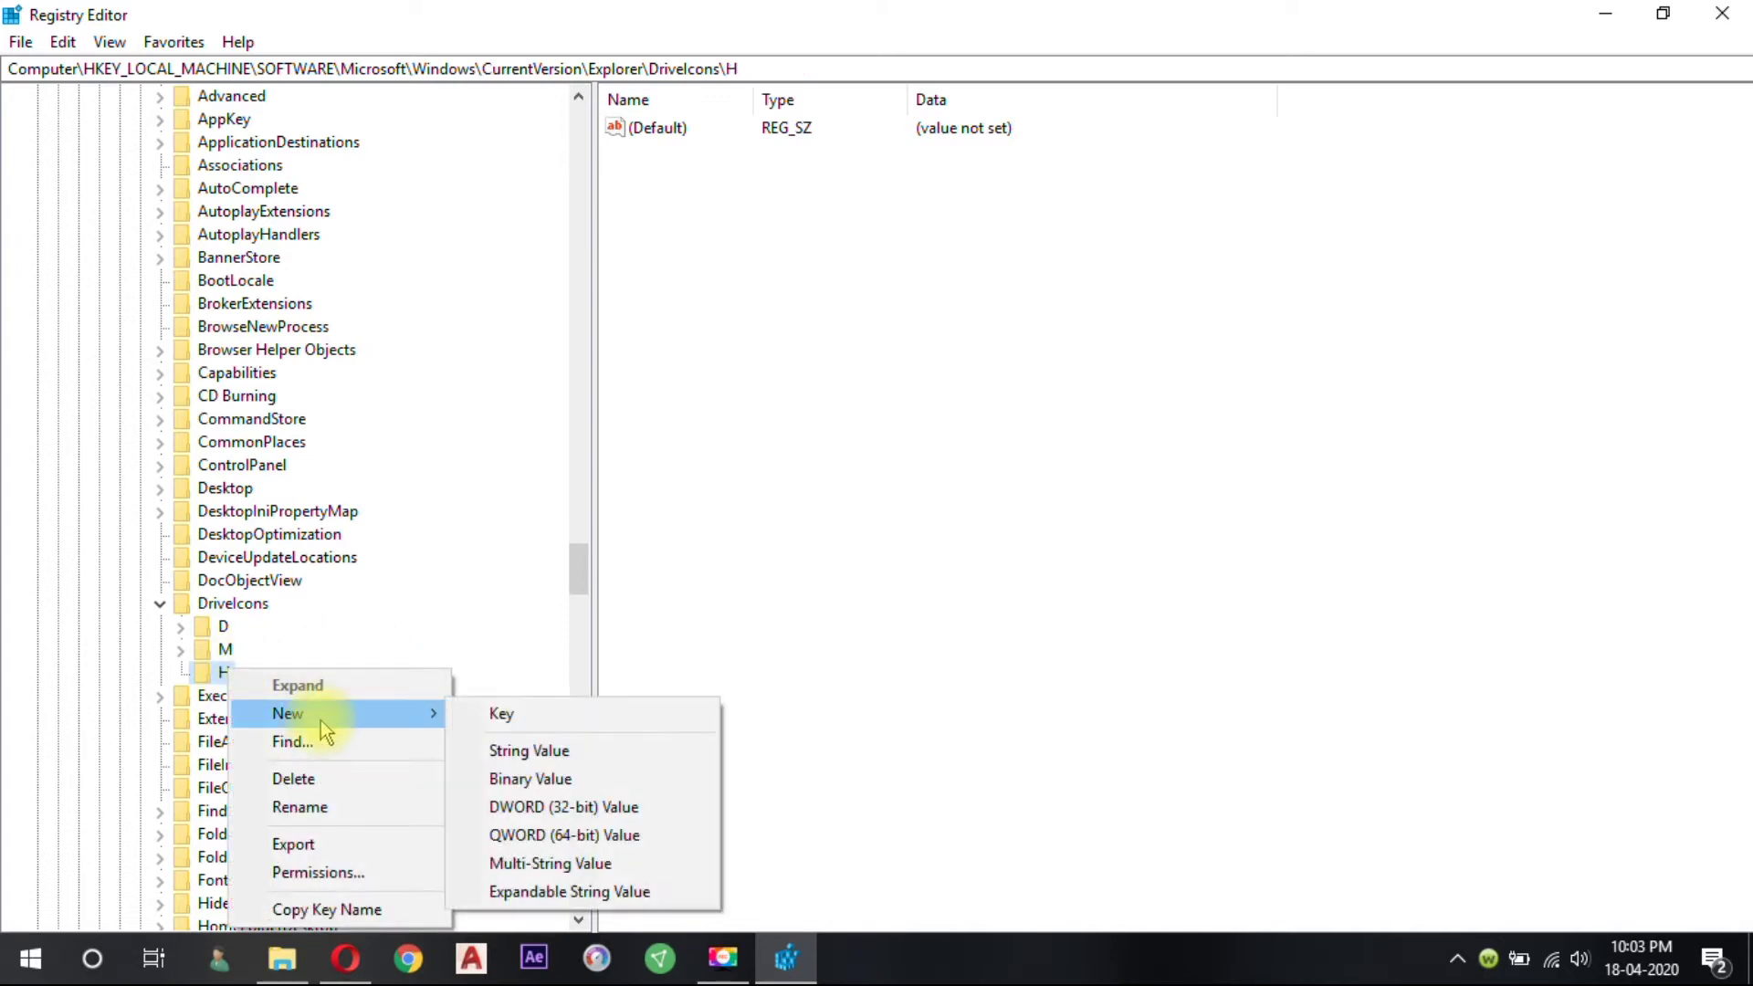
left_click(665, 711)
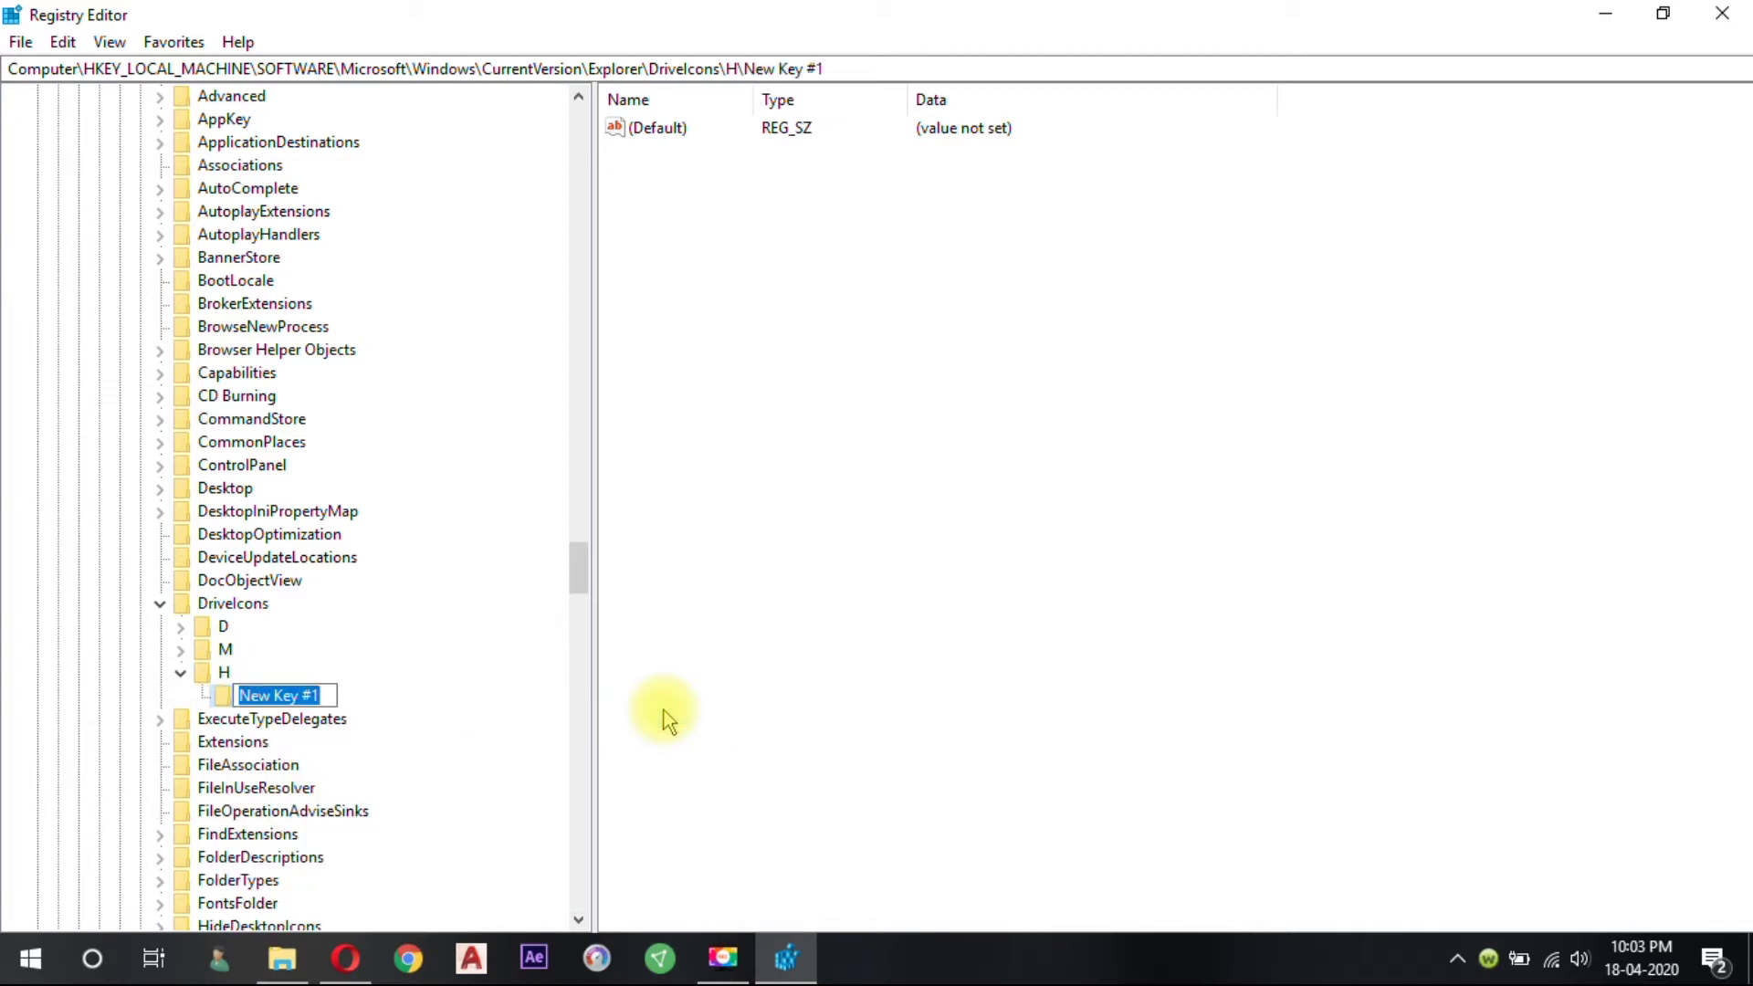
type("DE")
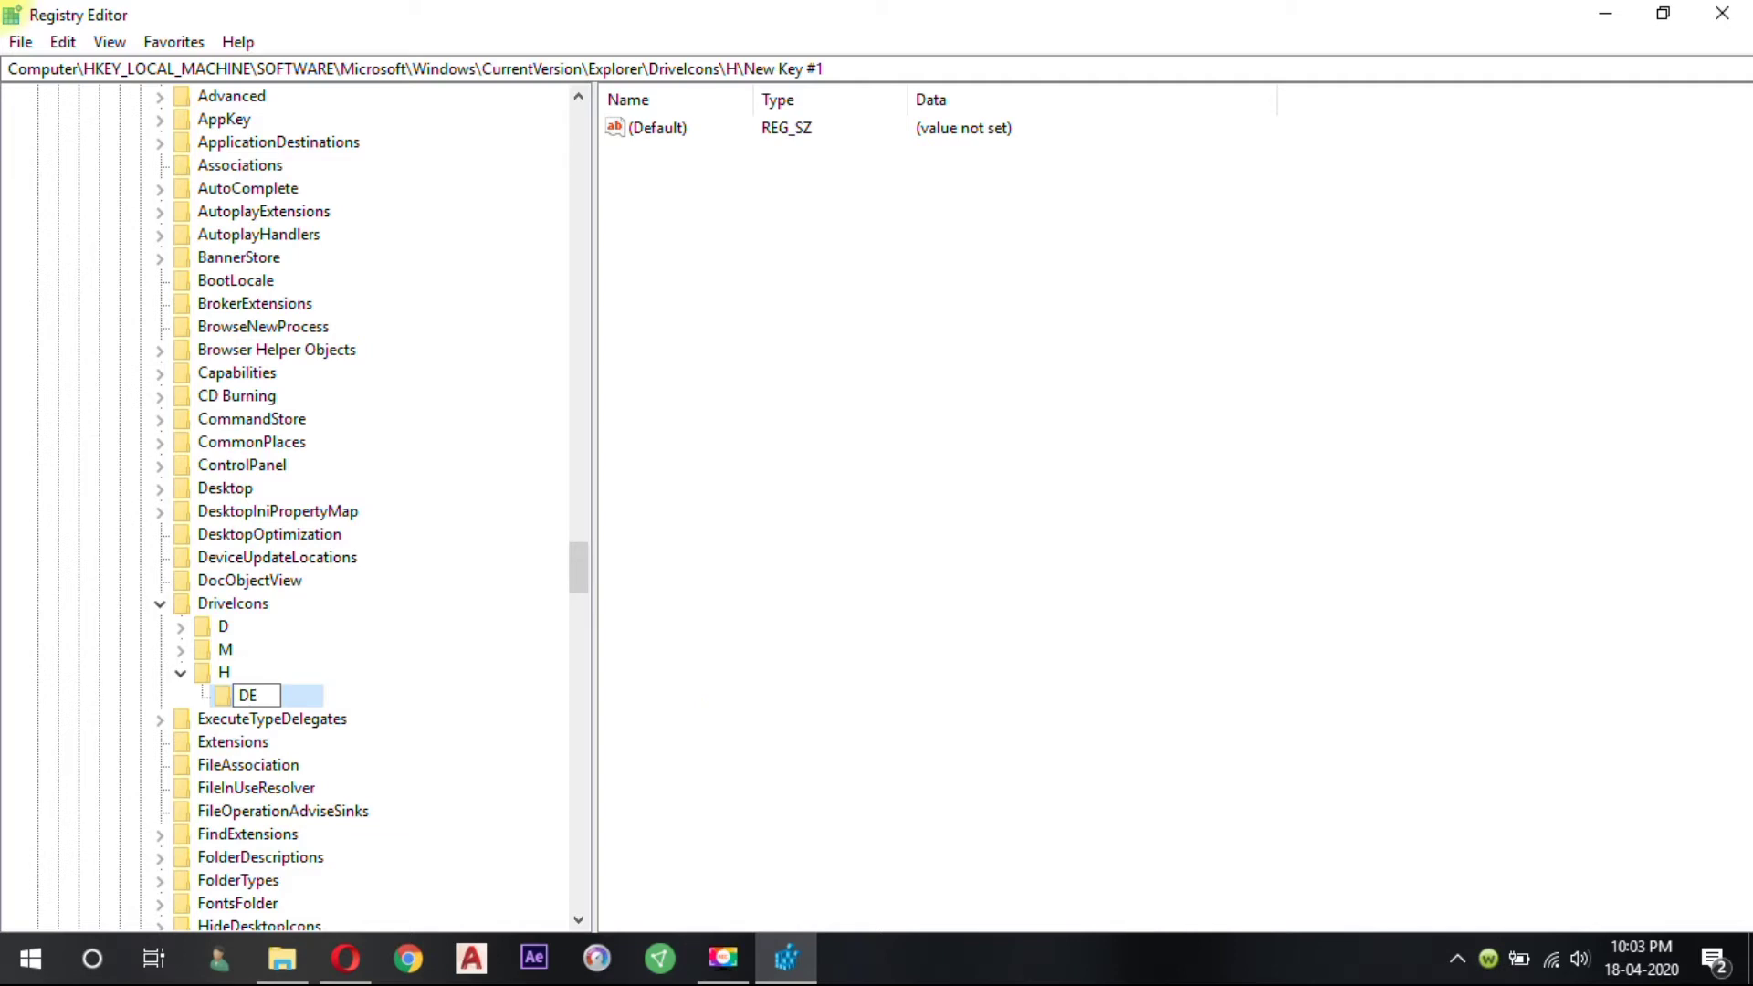
type("efaultIc")
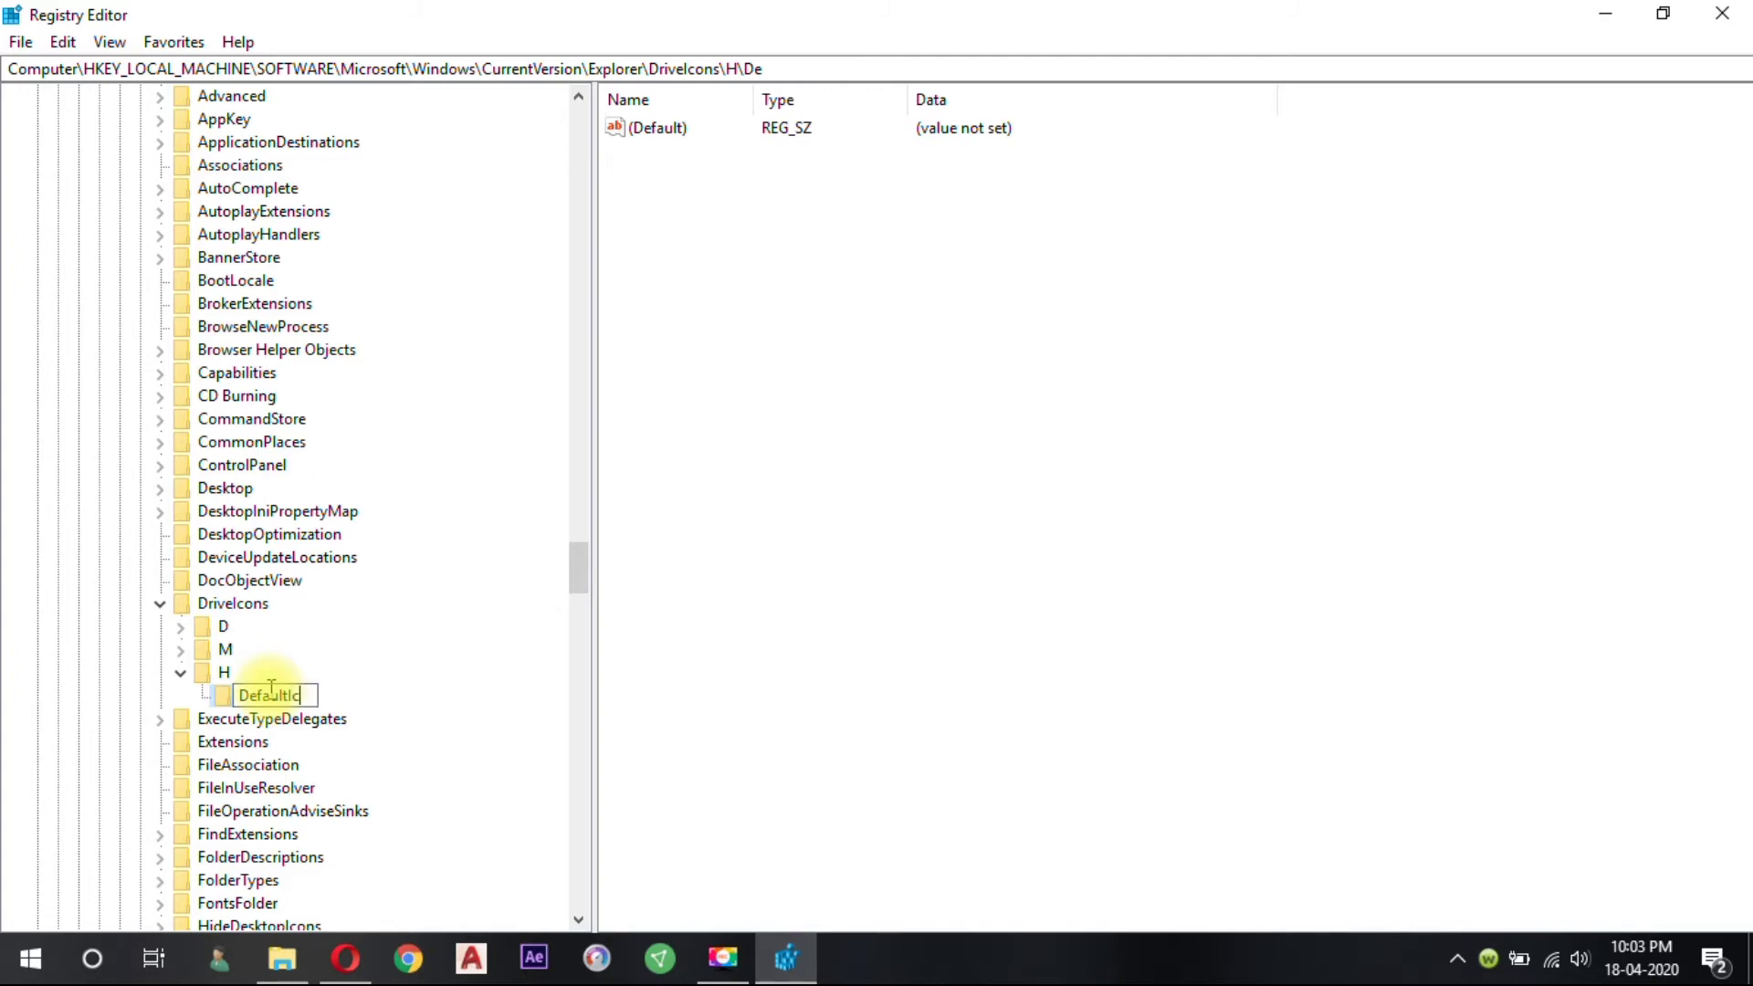
type("on")
key("Return")
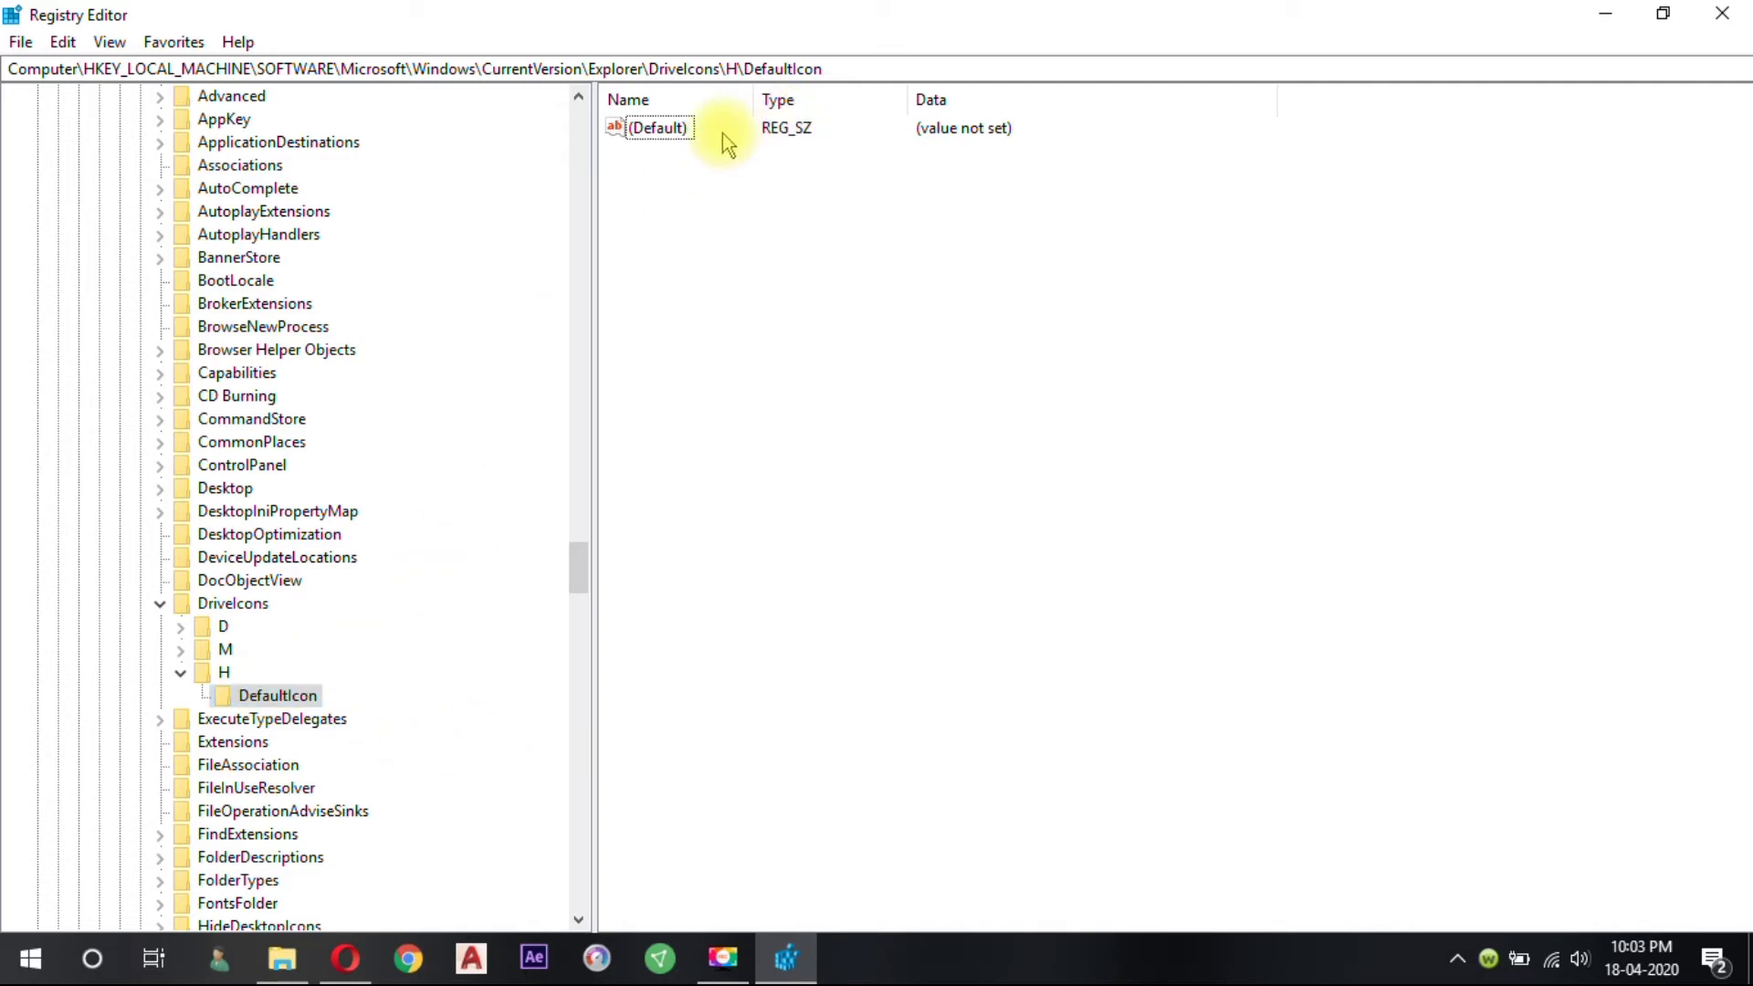
Step: Open DefaultIcon's (Default) value in Edit String and bring File Explorer's This PC forward
double_click(659, 128)
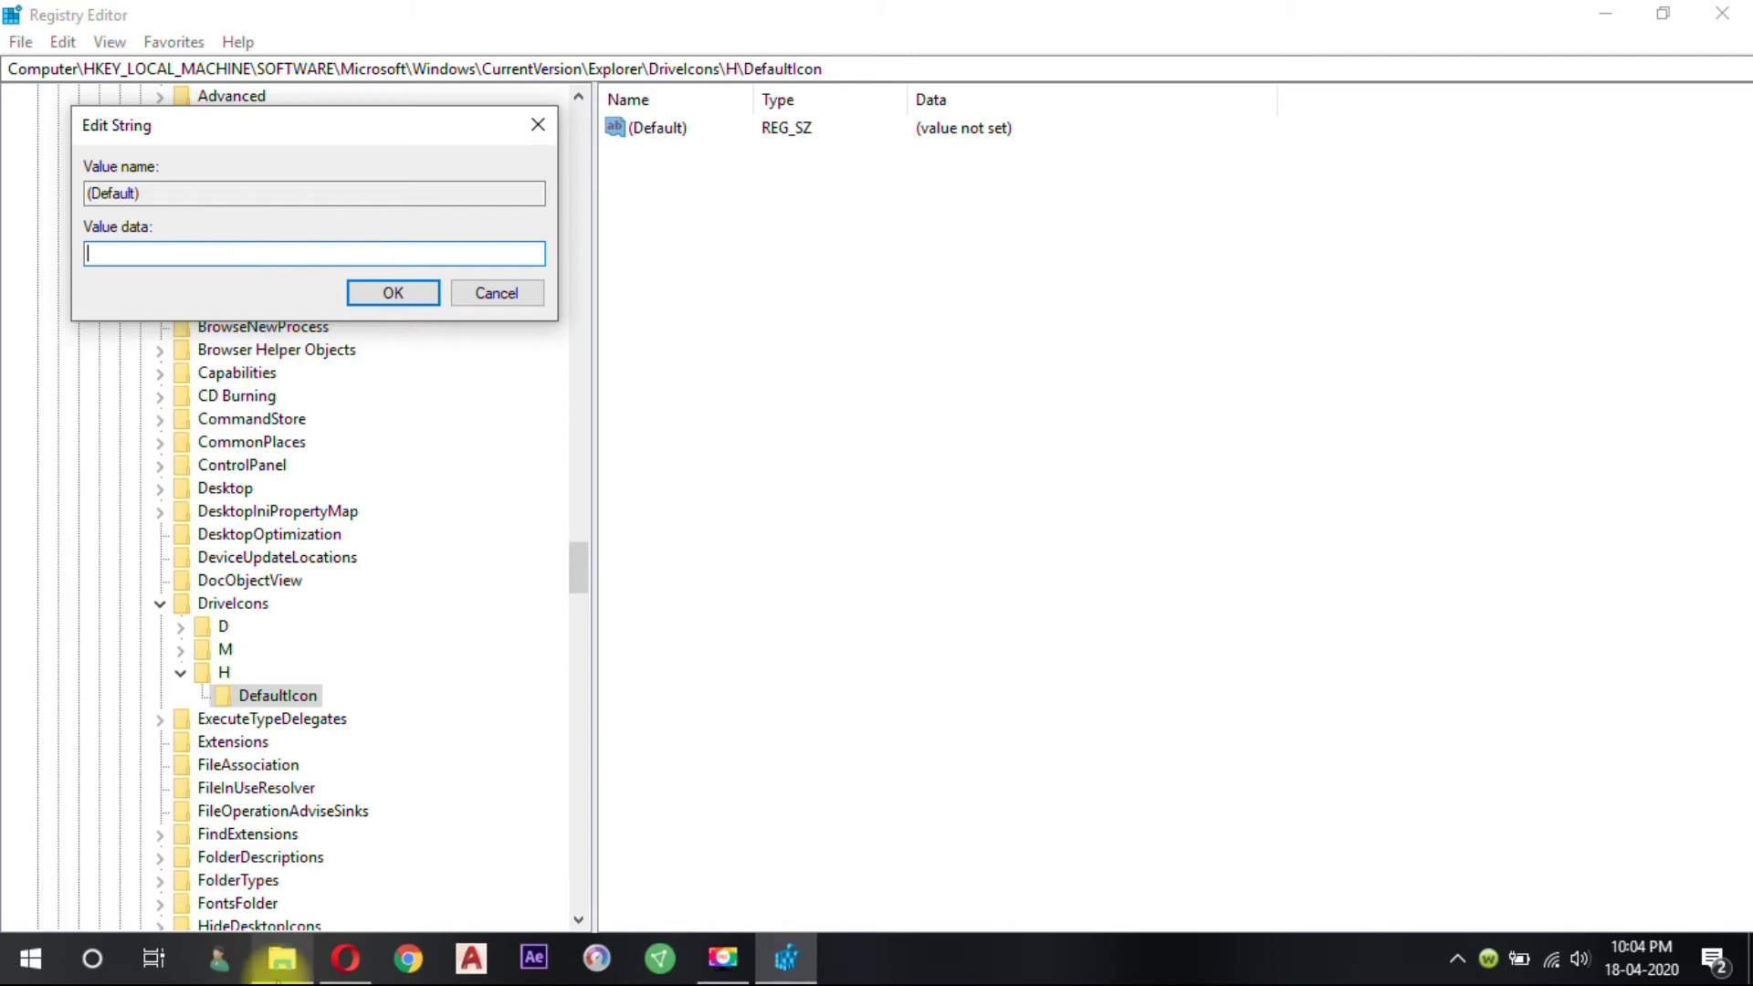
left_click(280, 975)
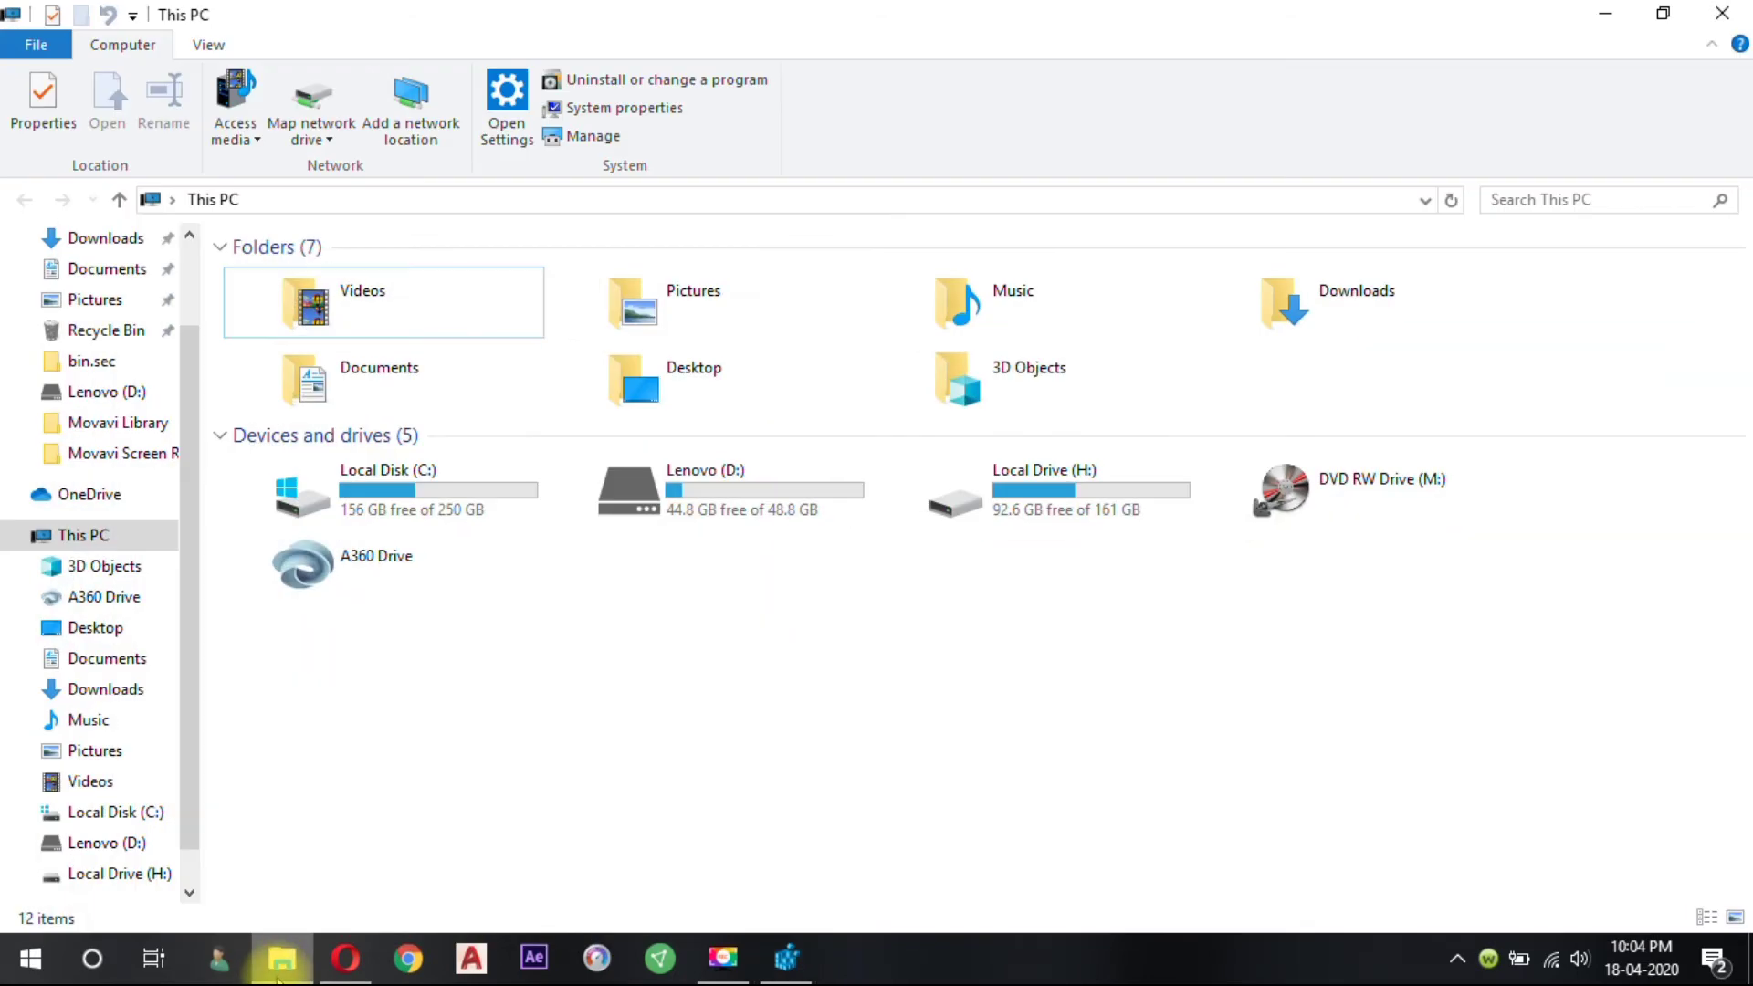
Step: Browse in File Explorer to the C:\Windows\System32\ICONS folder
double_click(448, 502)
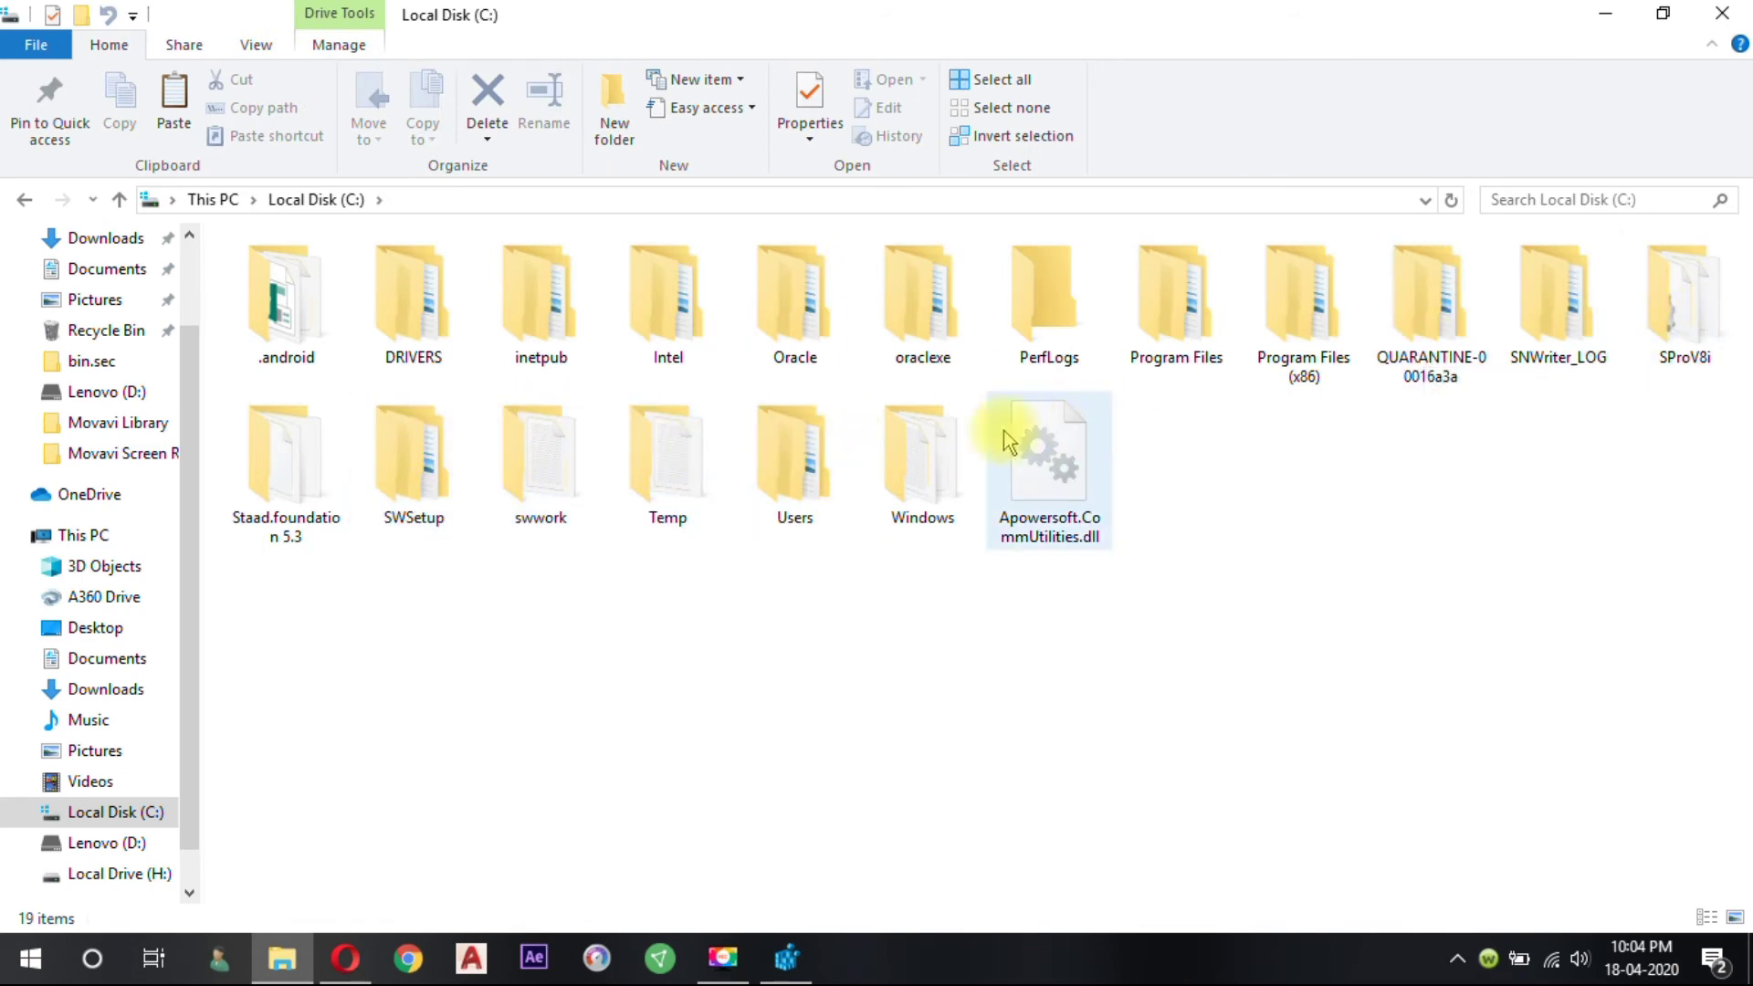
double_click(955, 431)
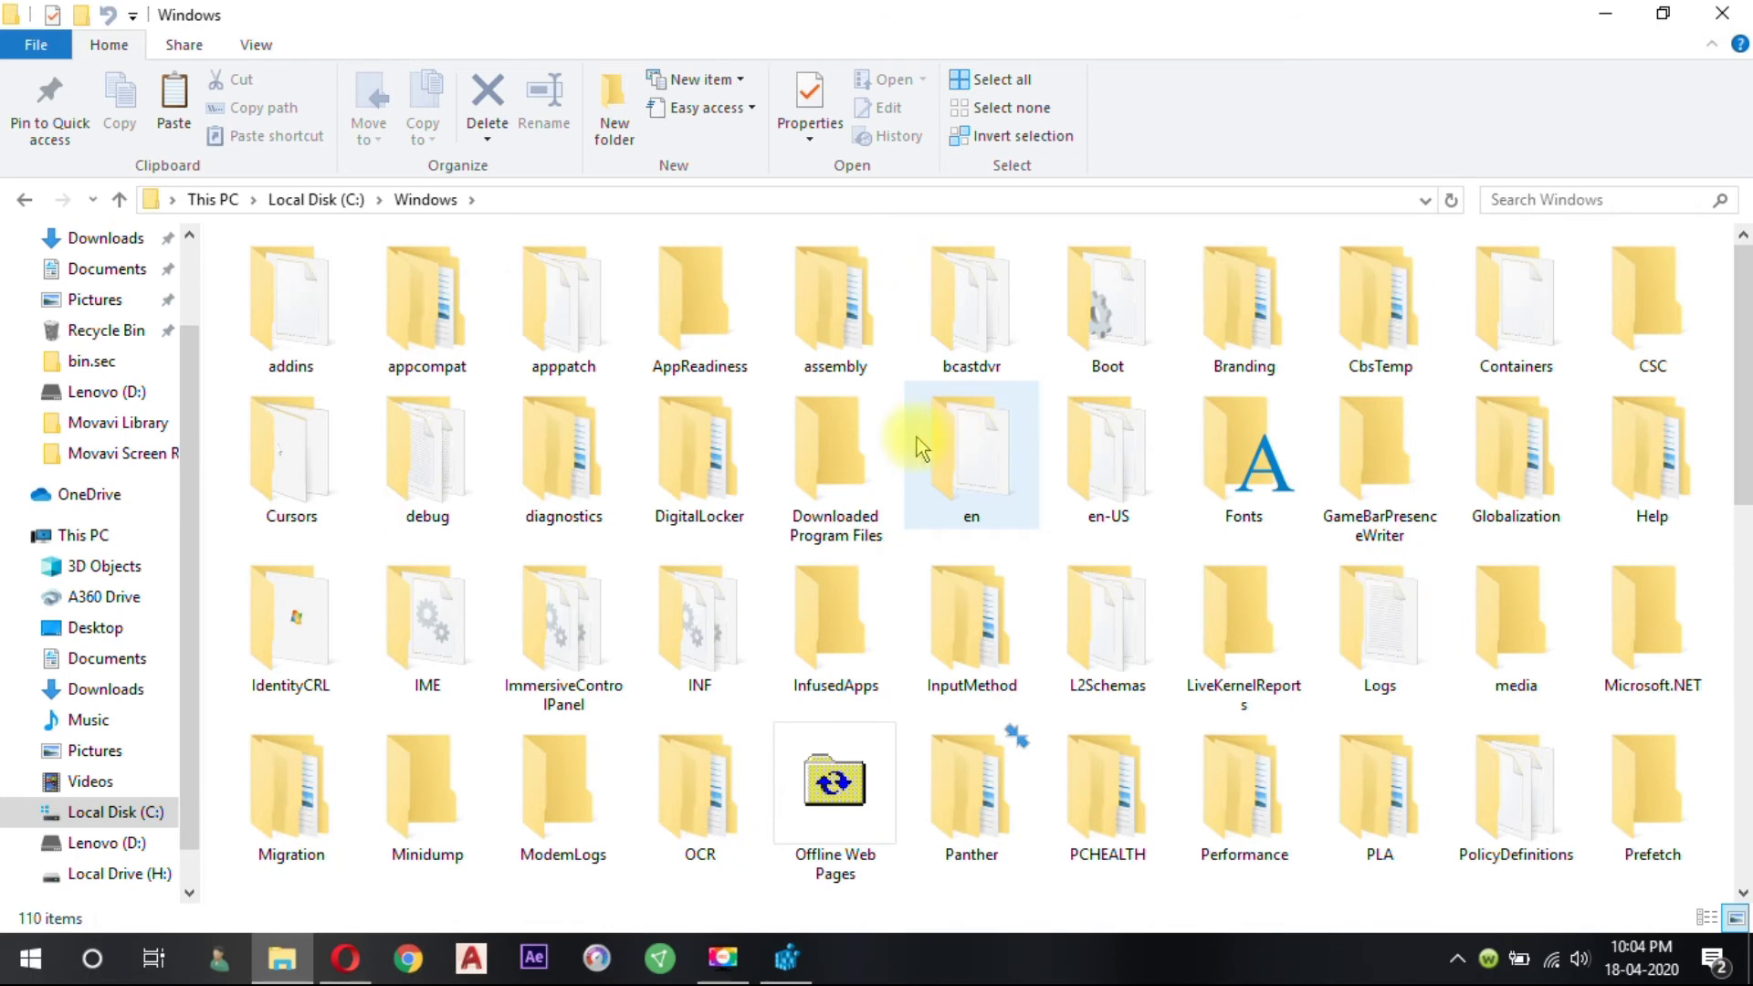
key("s")
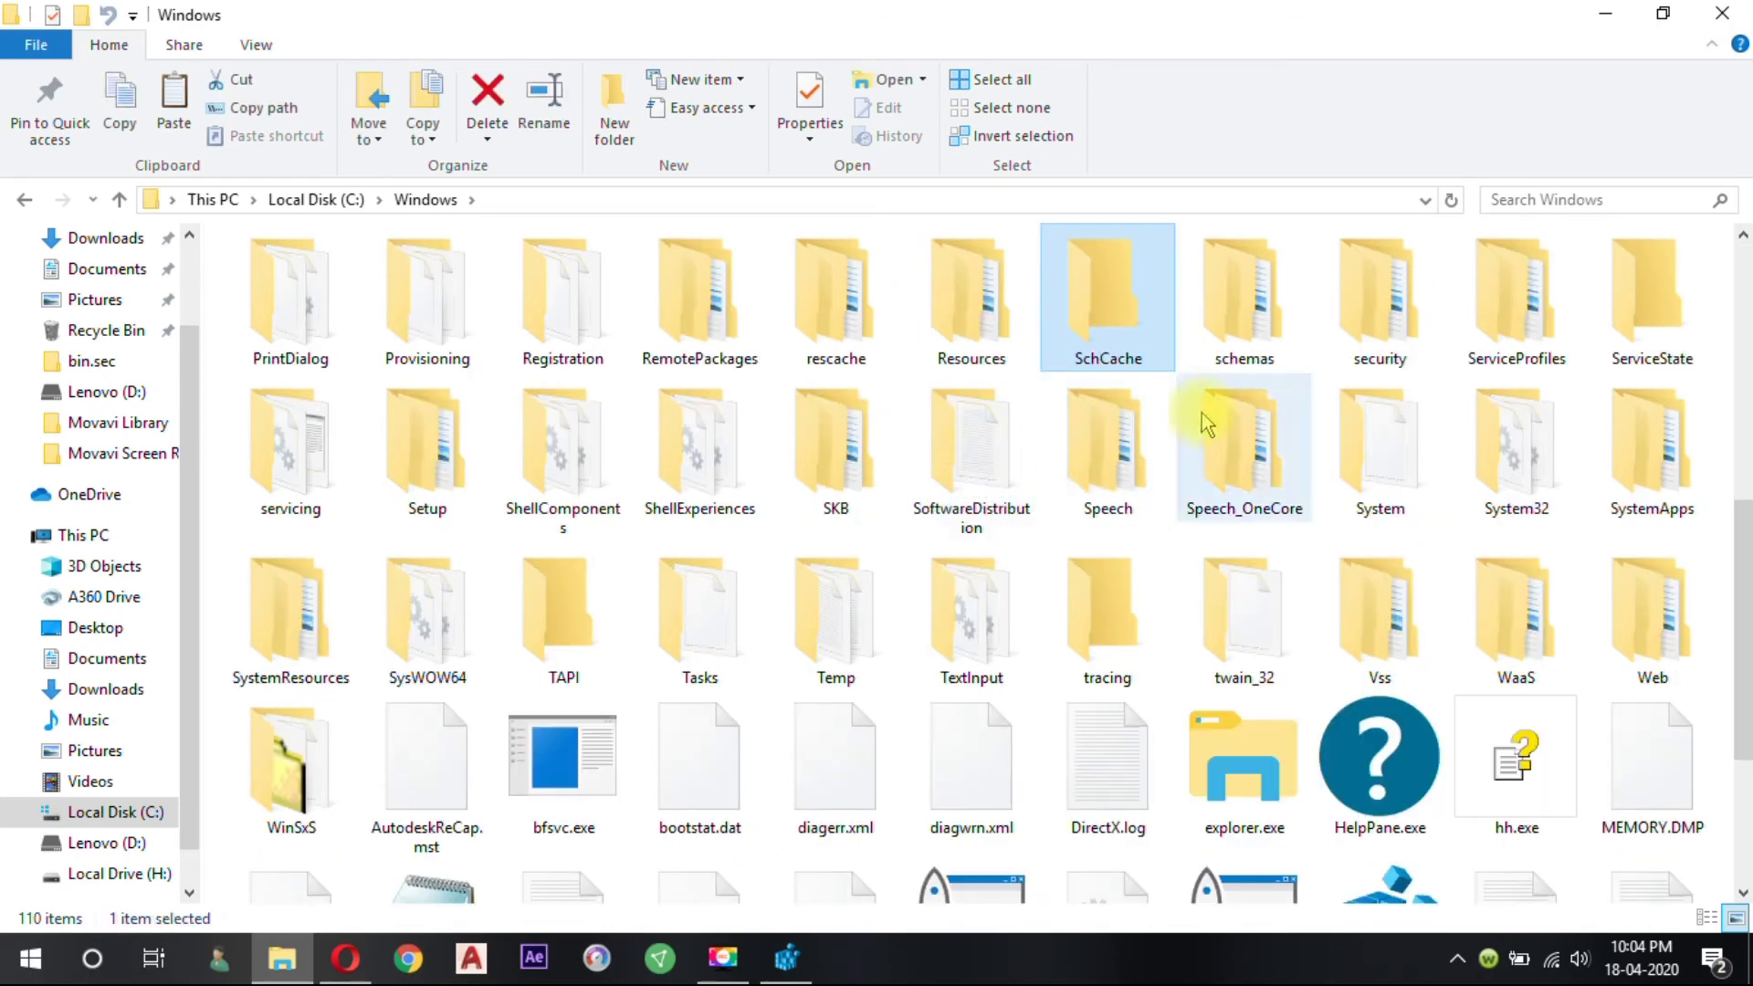
double_click(1482, 435)
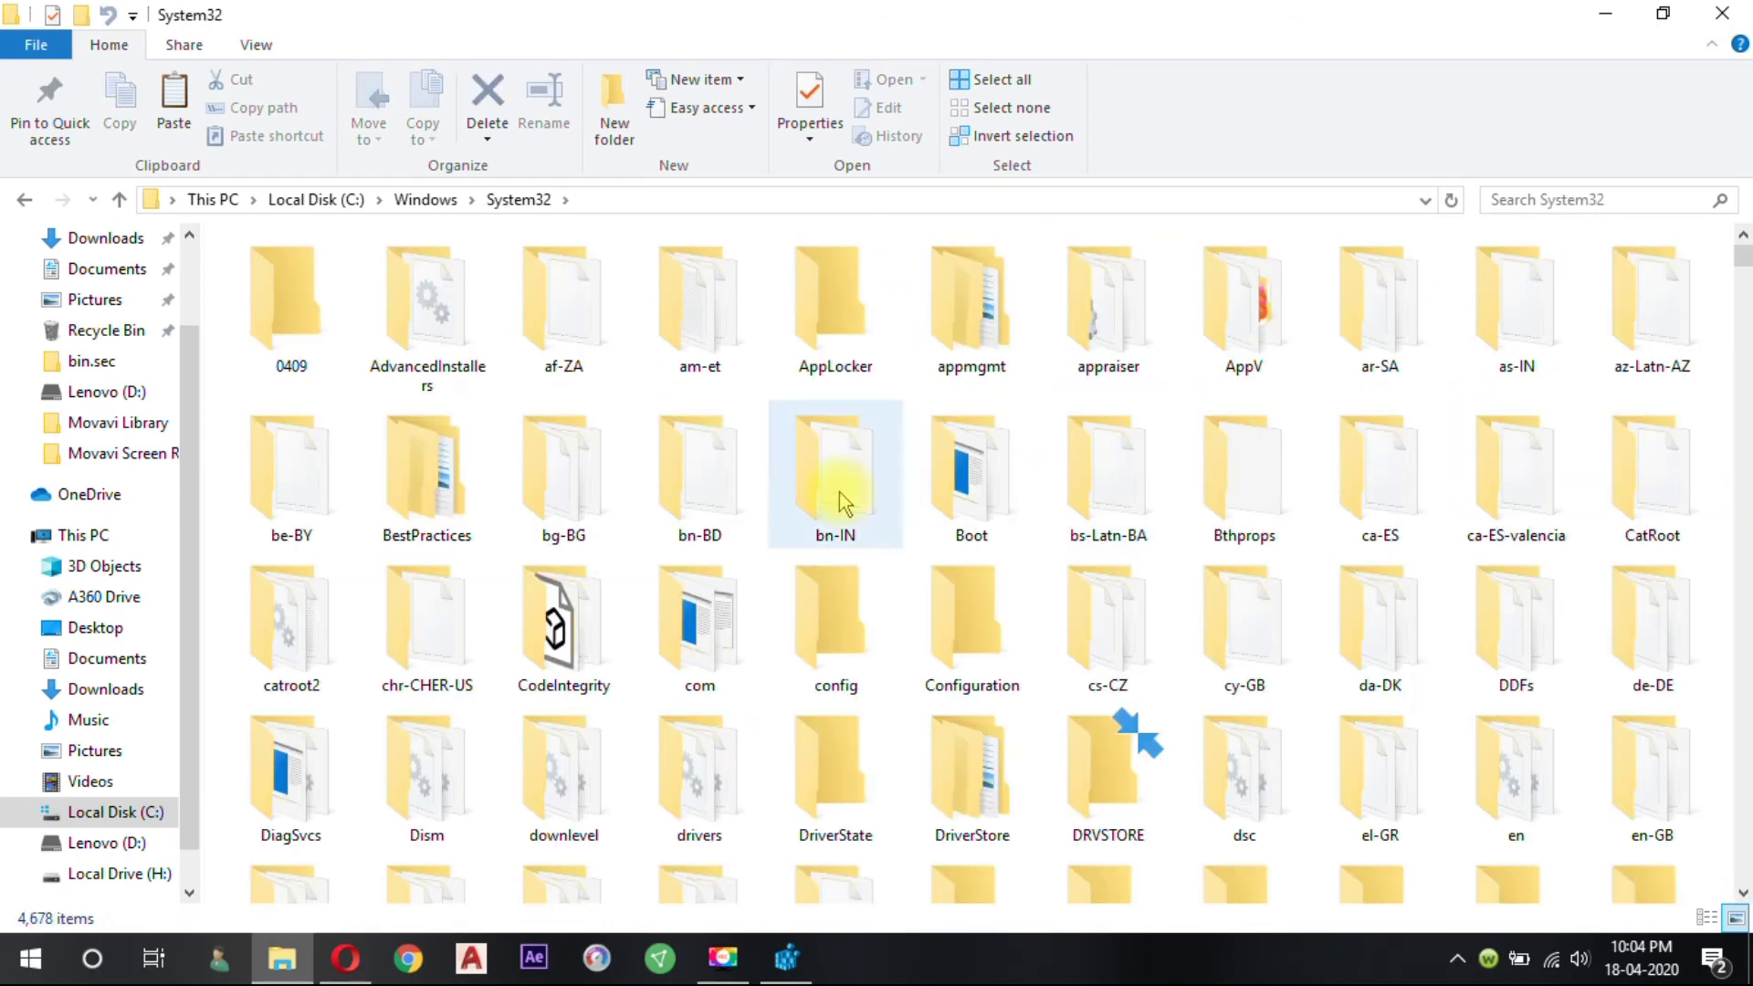
key("i")
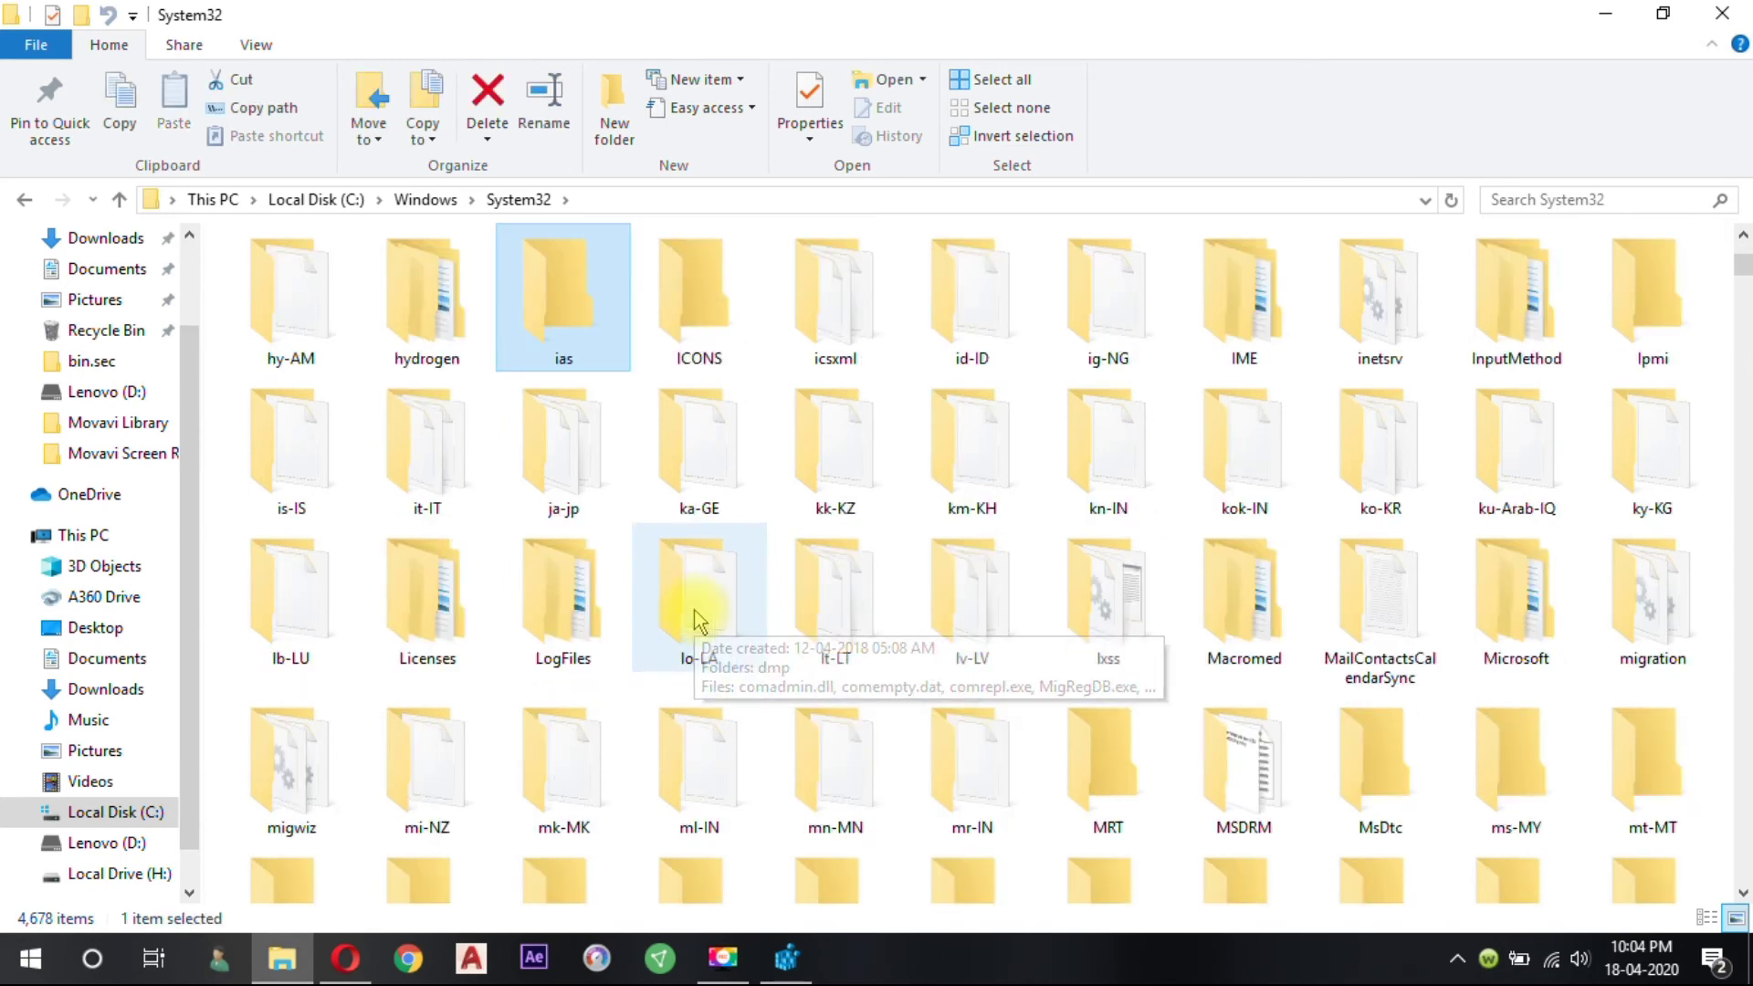
left_click(717, 339)
double_click(717, 338)
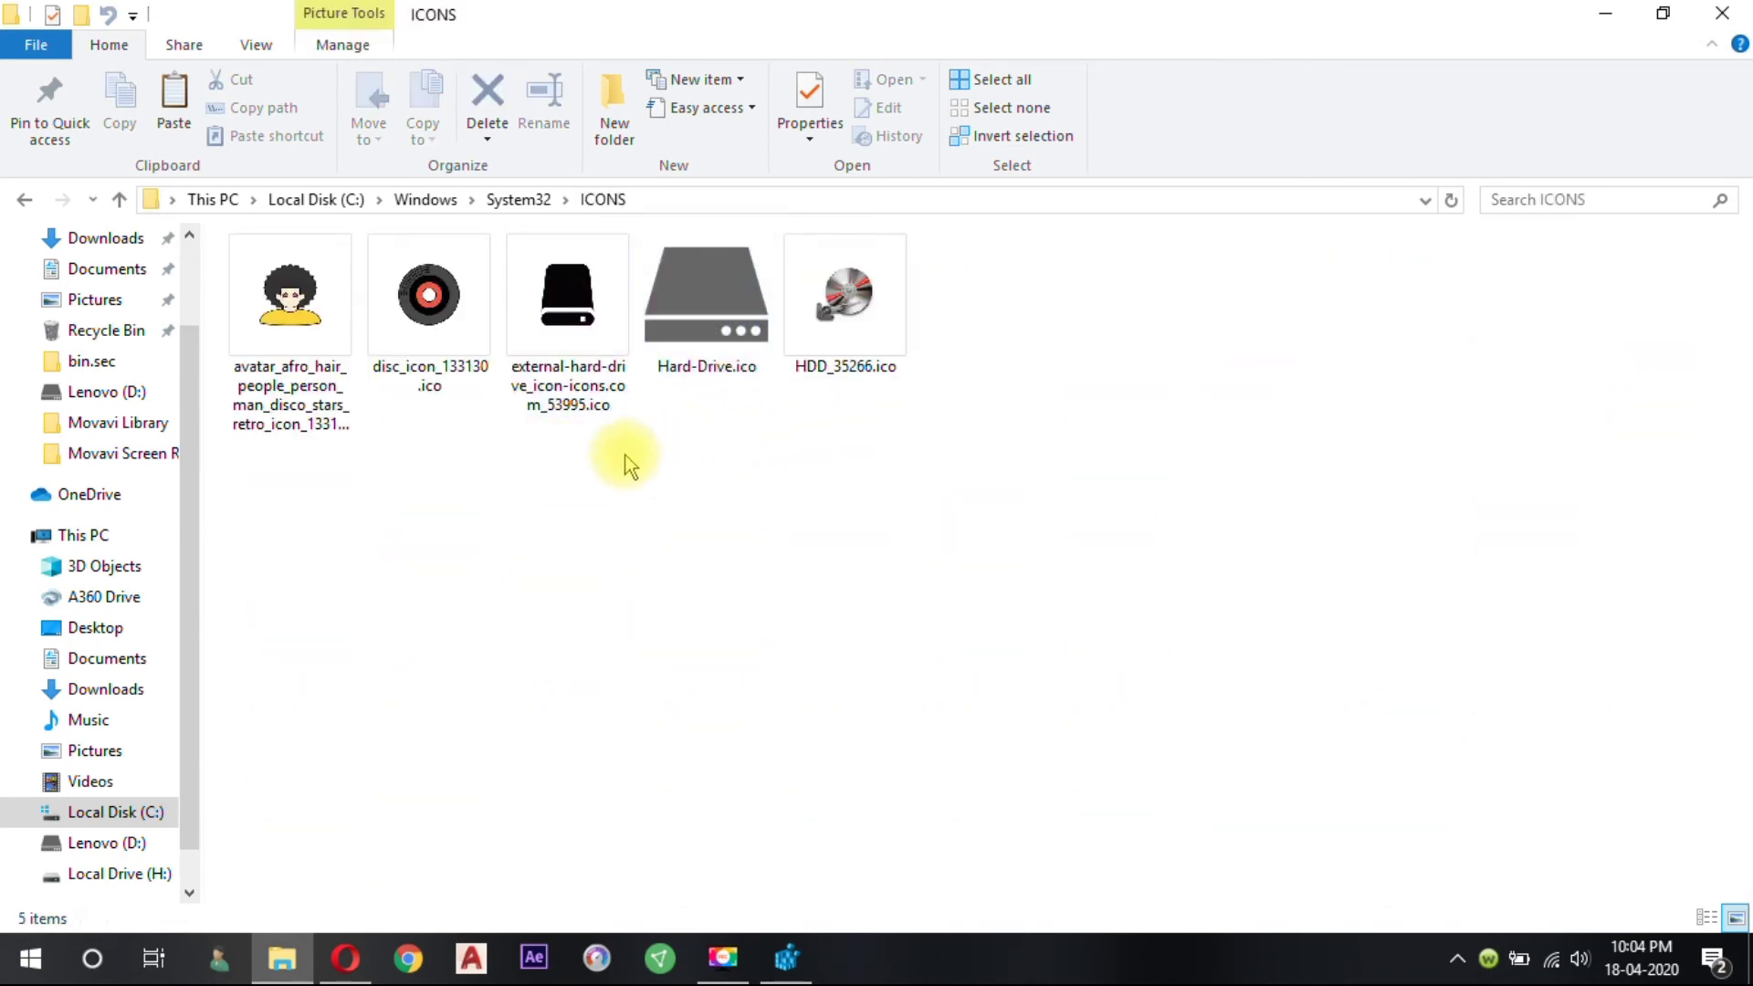
Step: Copy the ICONS folder path from the address bar and return to Registry Editor
left_click(568, 395)
left_click(639, 199)
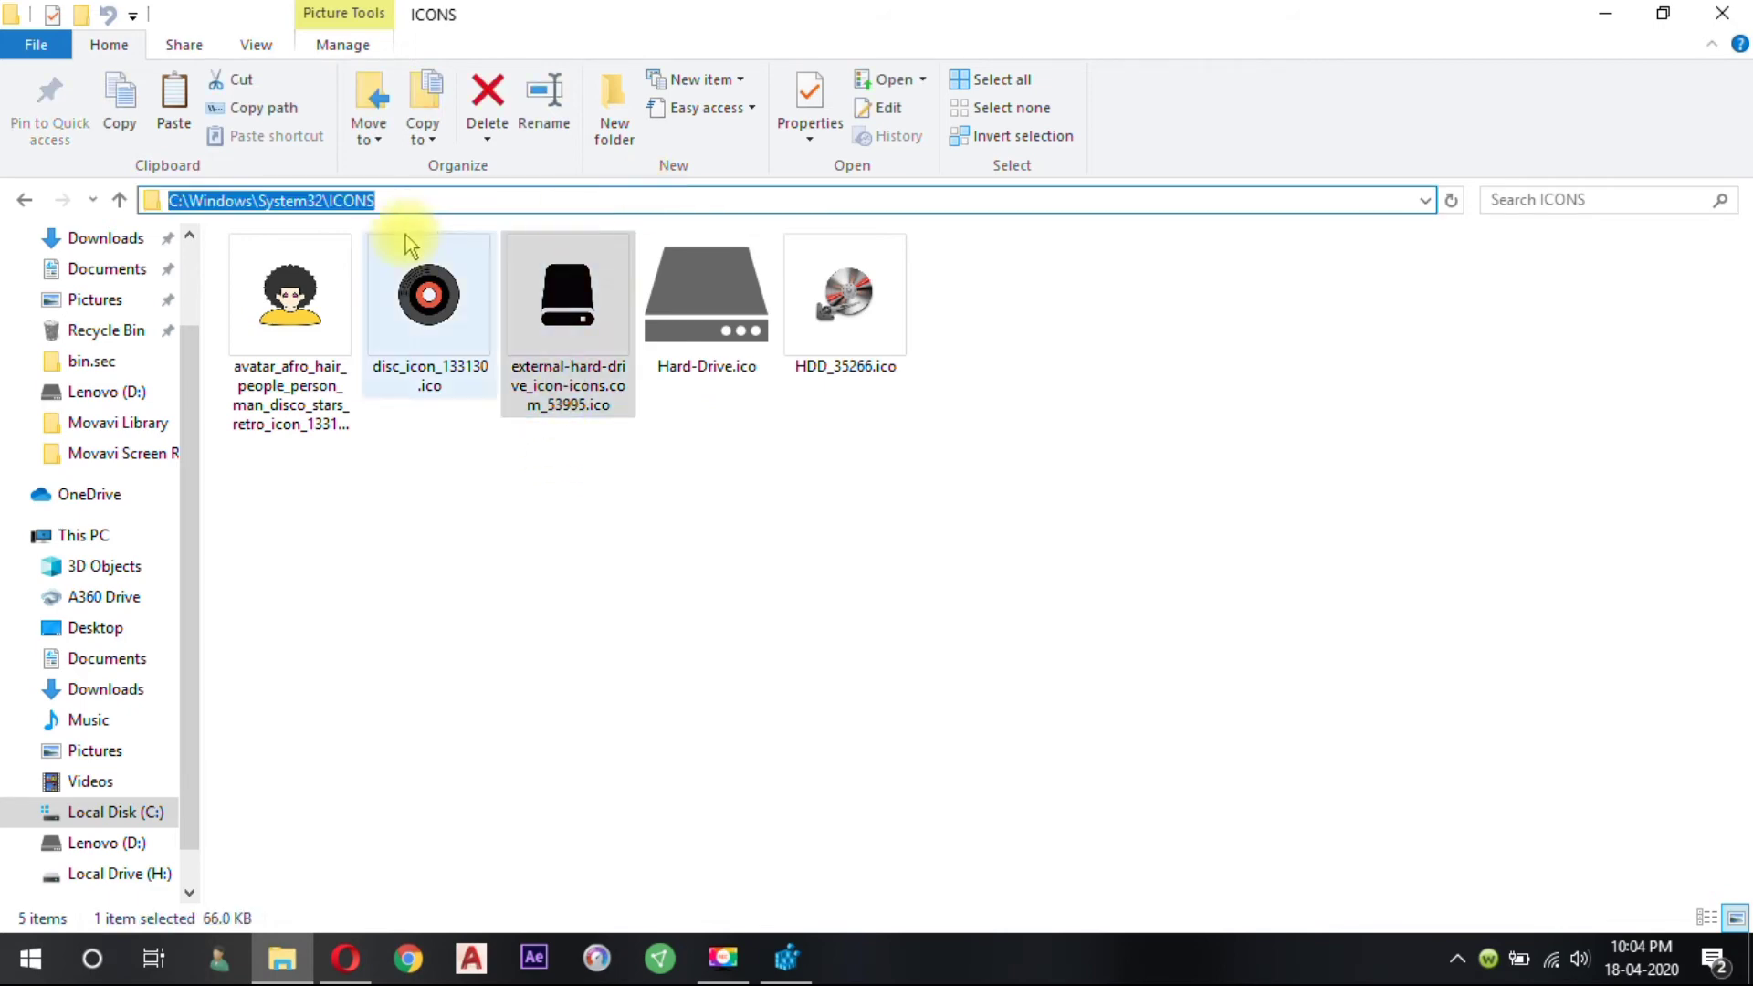
right_click(305, 203)
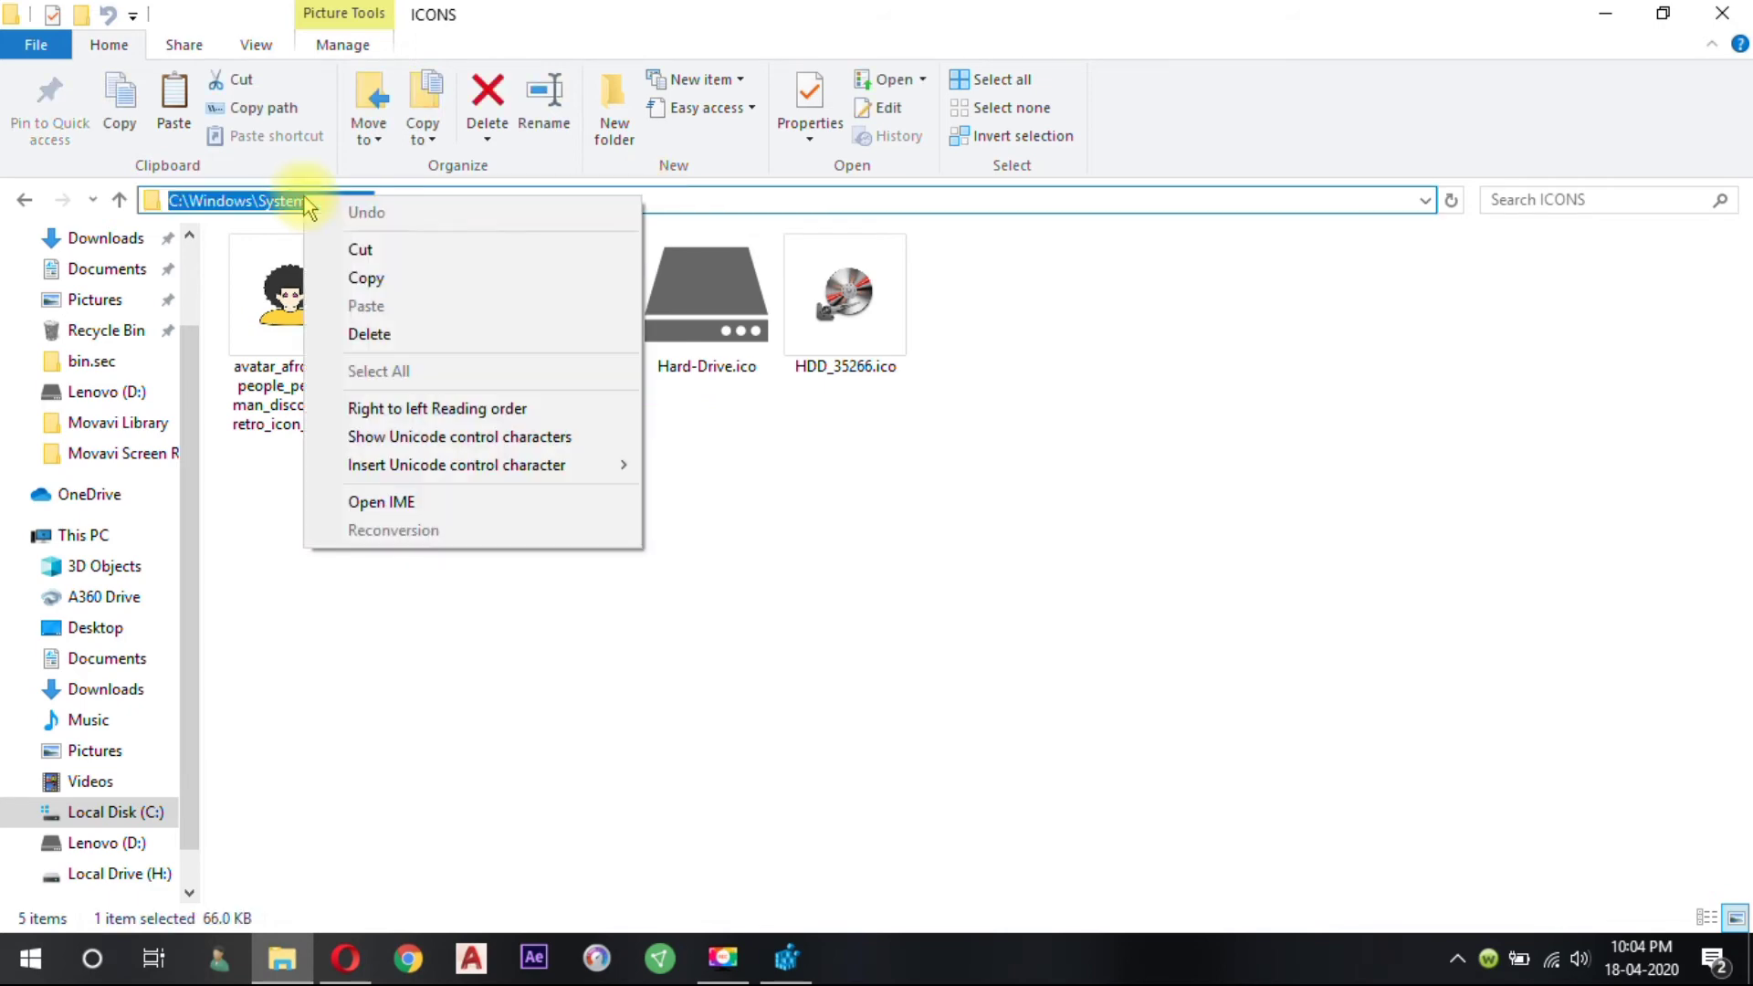
left_click(368, 279)
left_click(811, 966)
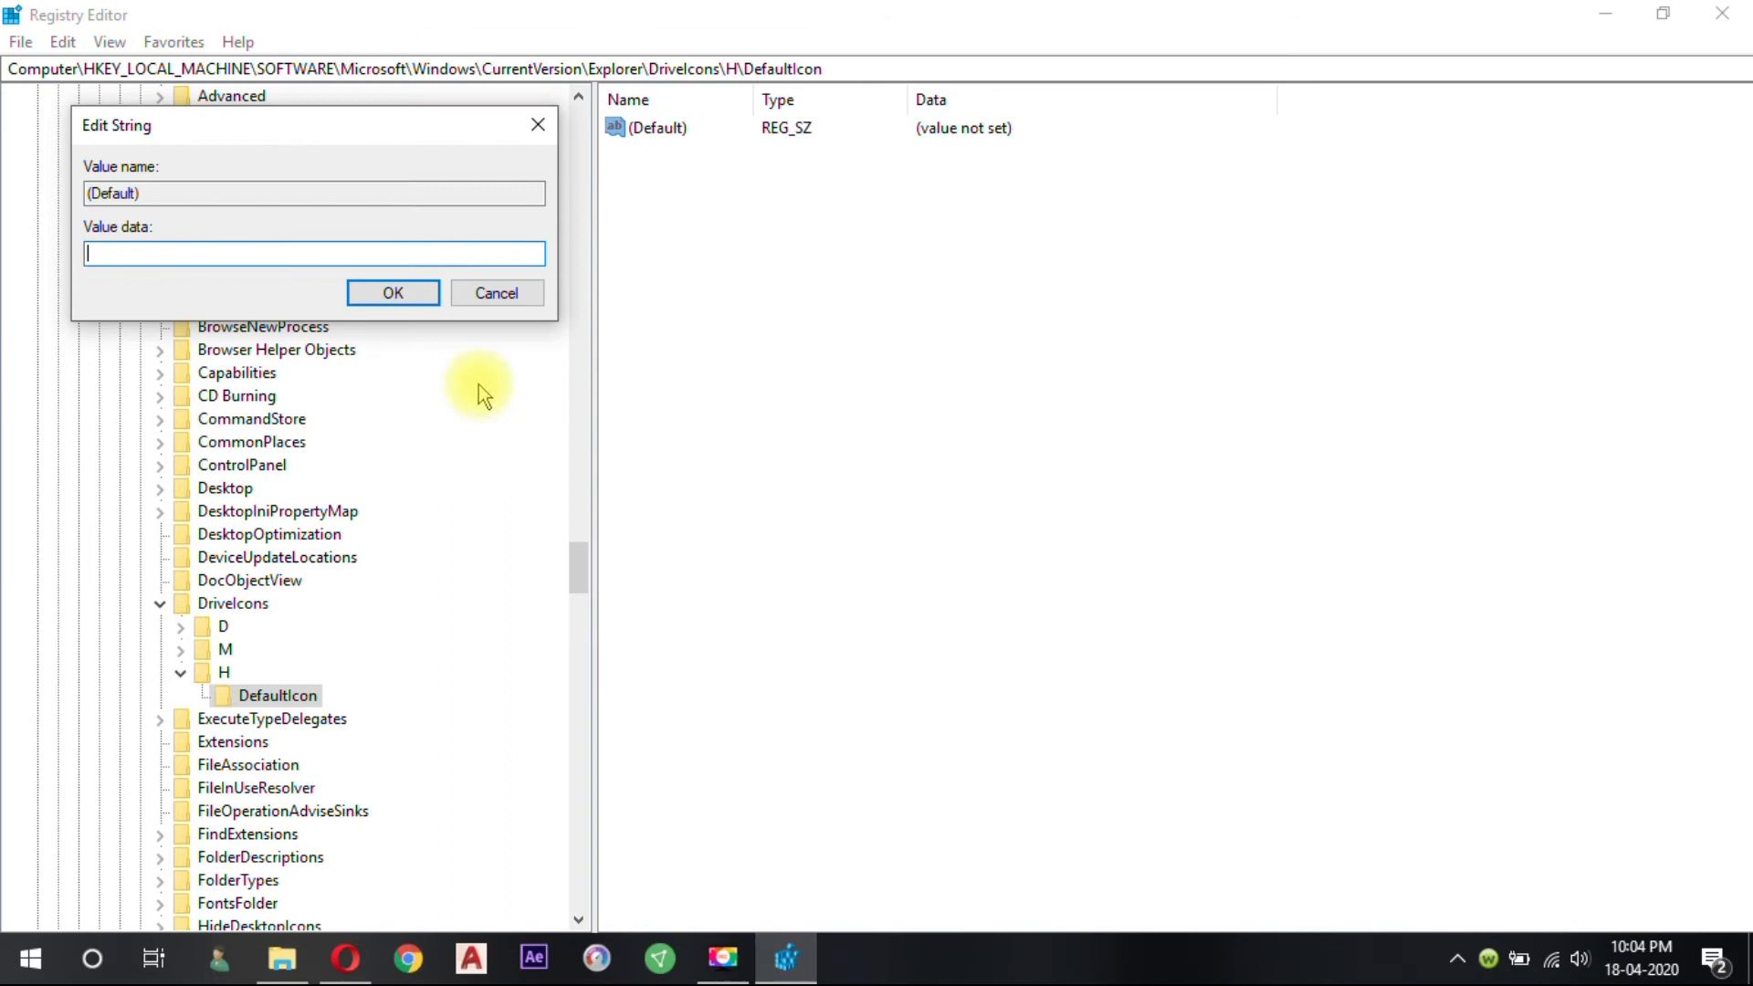
Step: Paste the ICONS folder path into DefaultIcon's value data, followed by a backslash
right_click(177, 262)
left_click(231, 367)
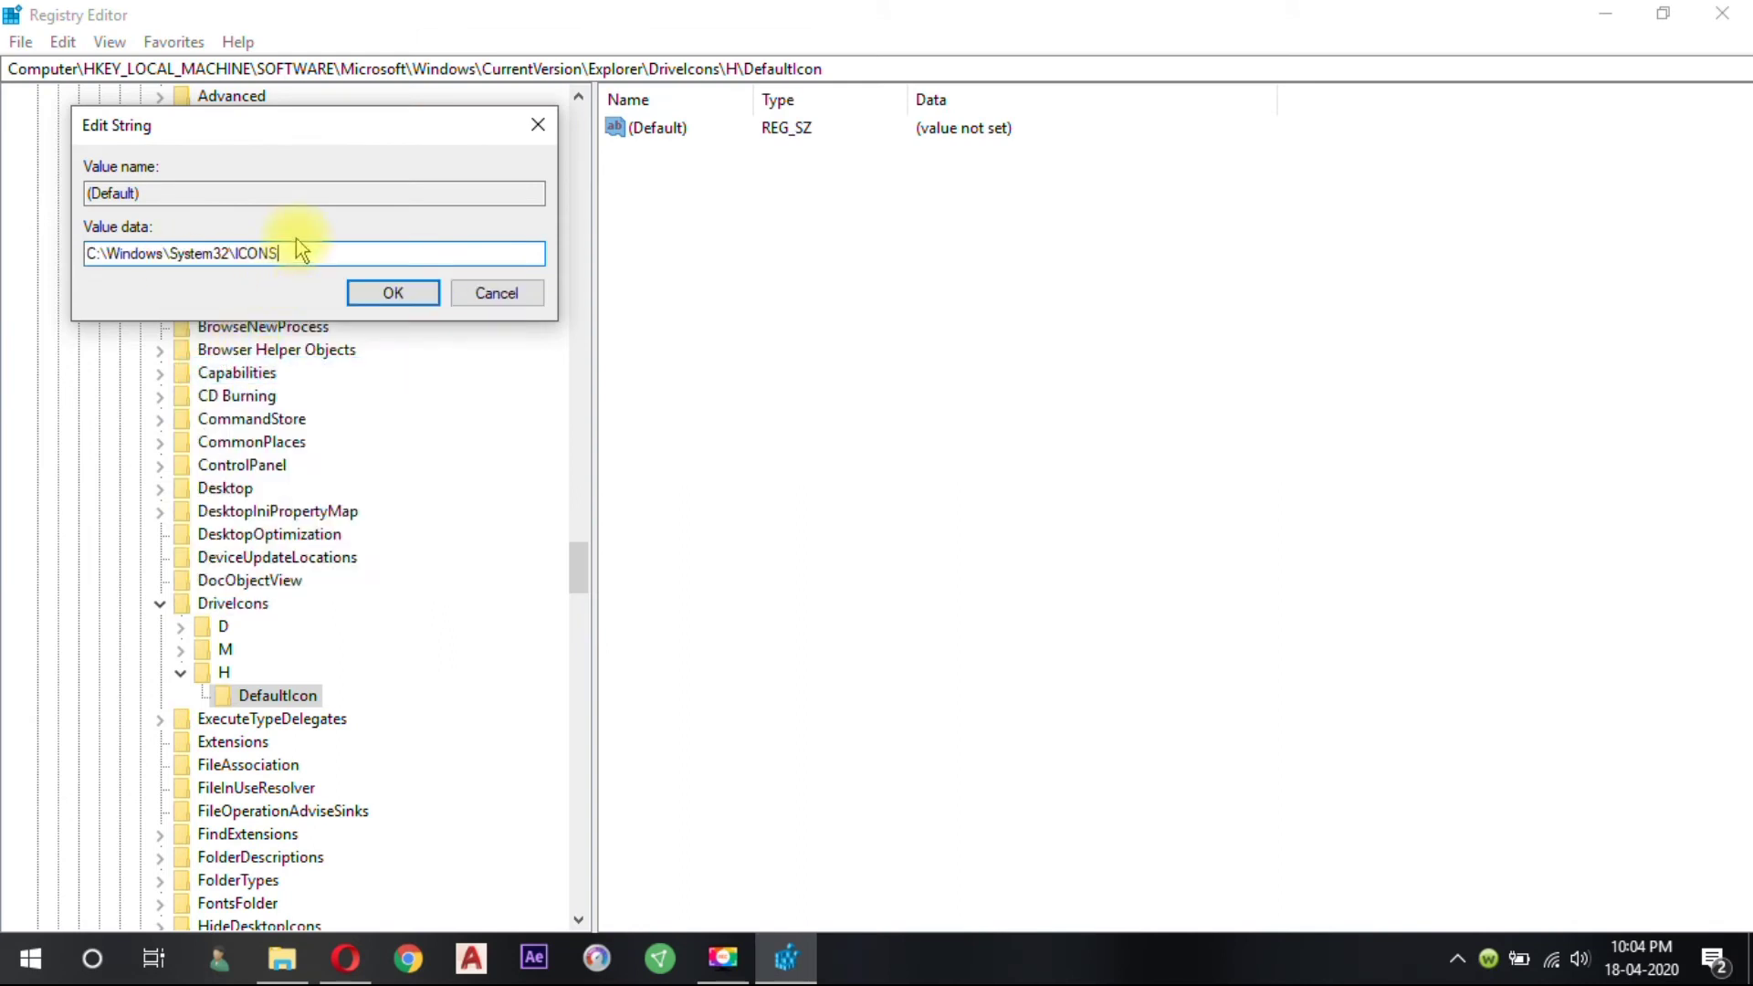
type("\\")
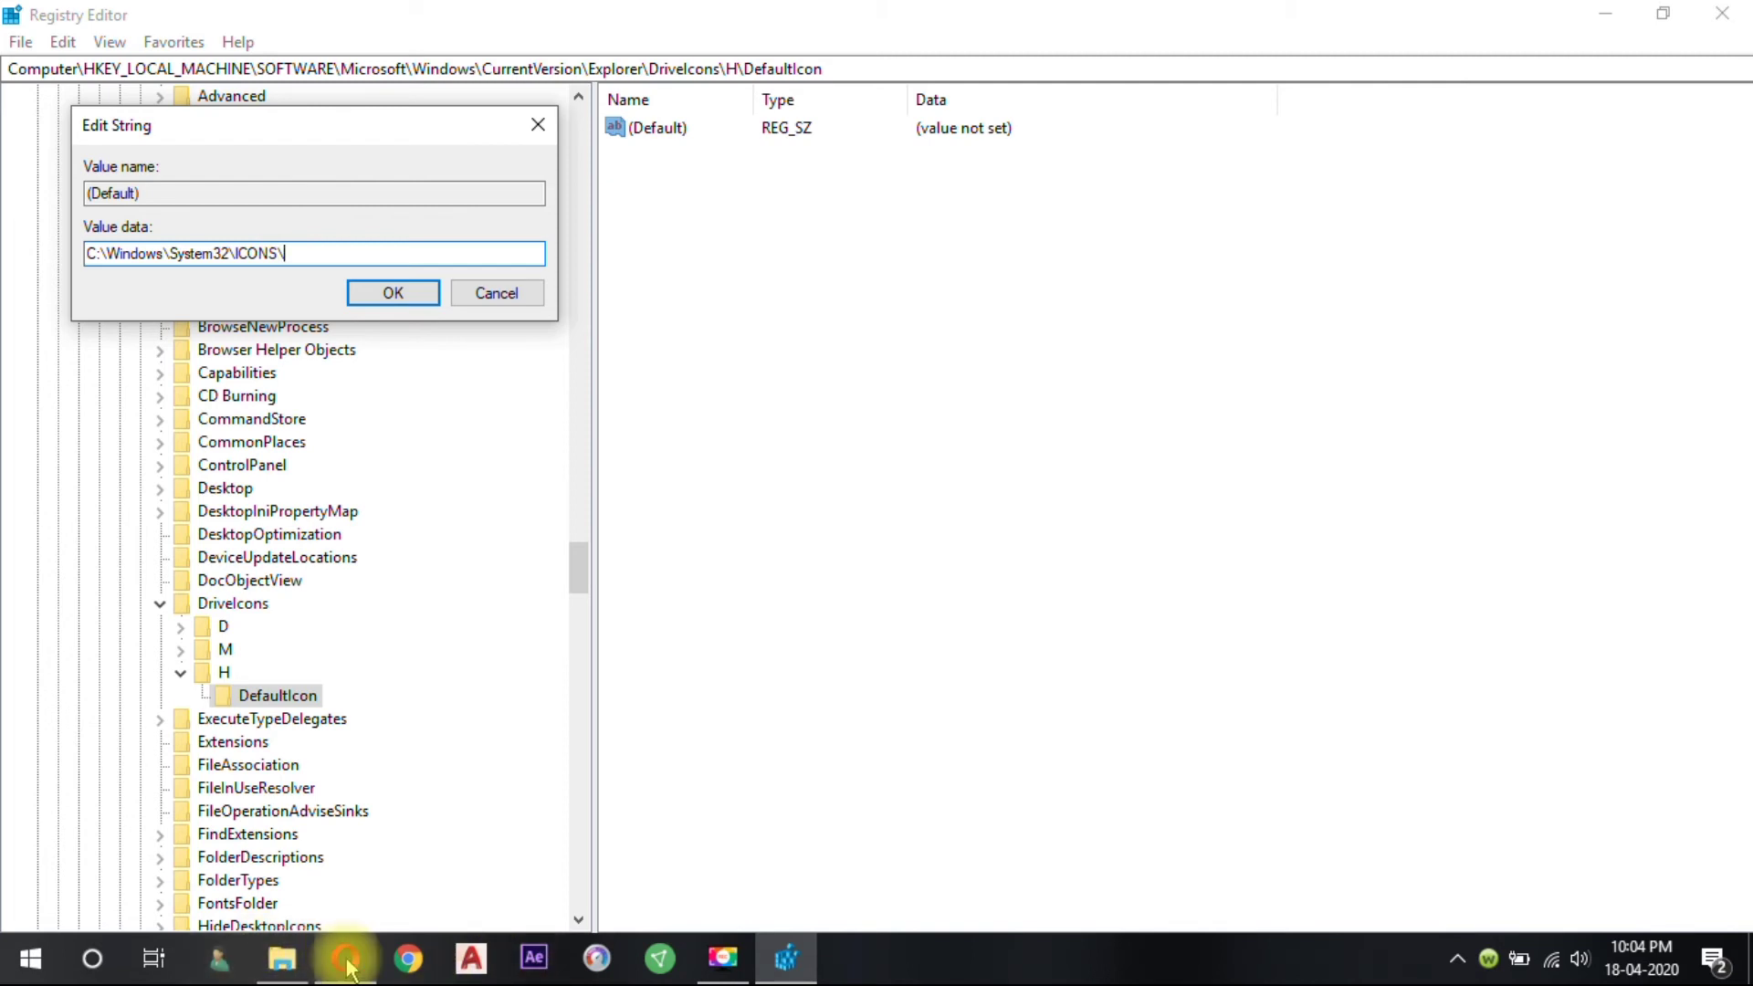
Step: Copy the external hard drive icon's file name from the ICONS folder
left_click(282, 959)
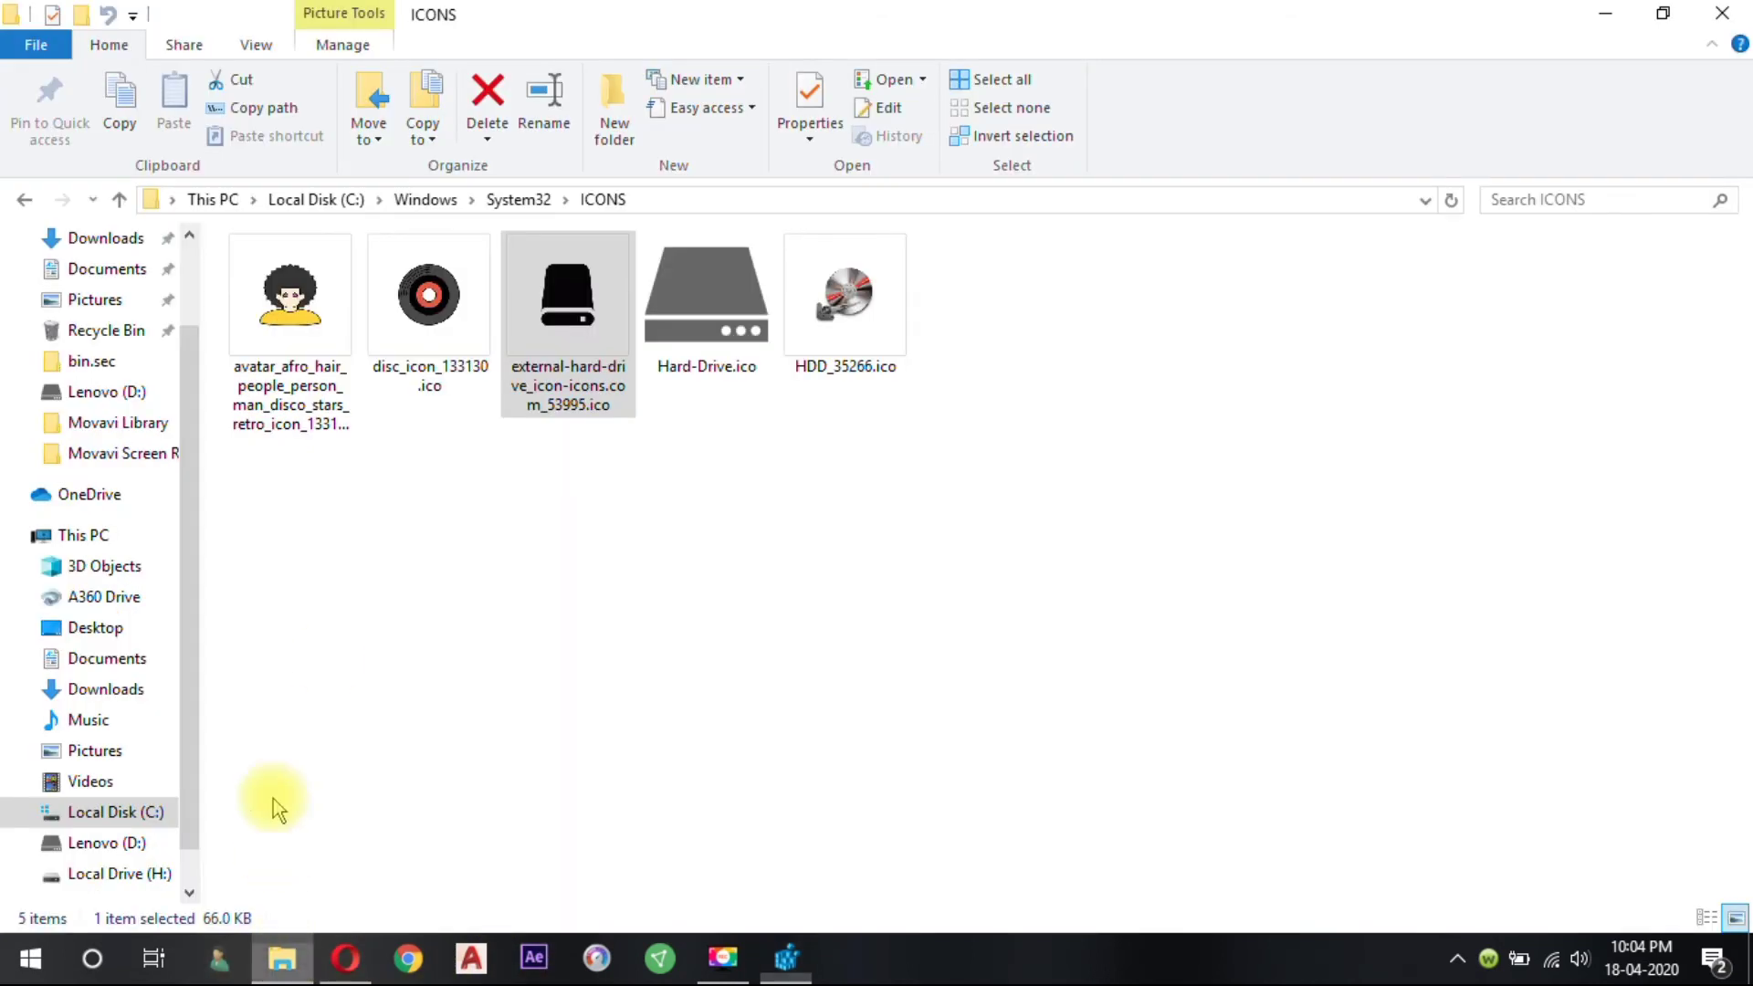
left_click(593, 404)
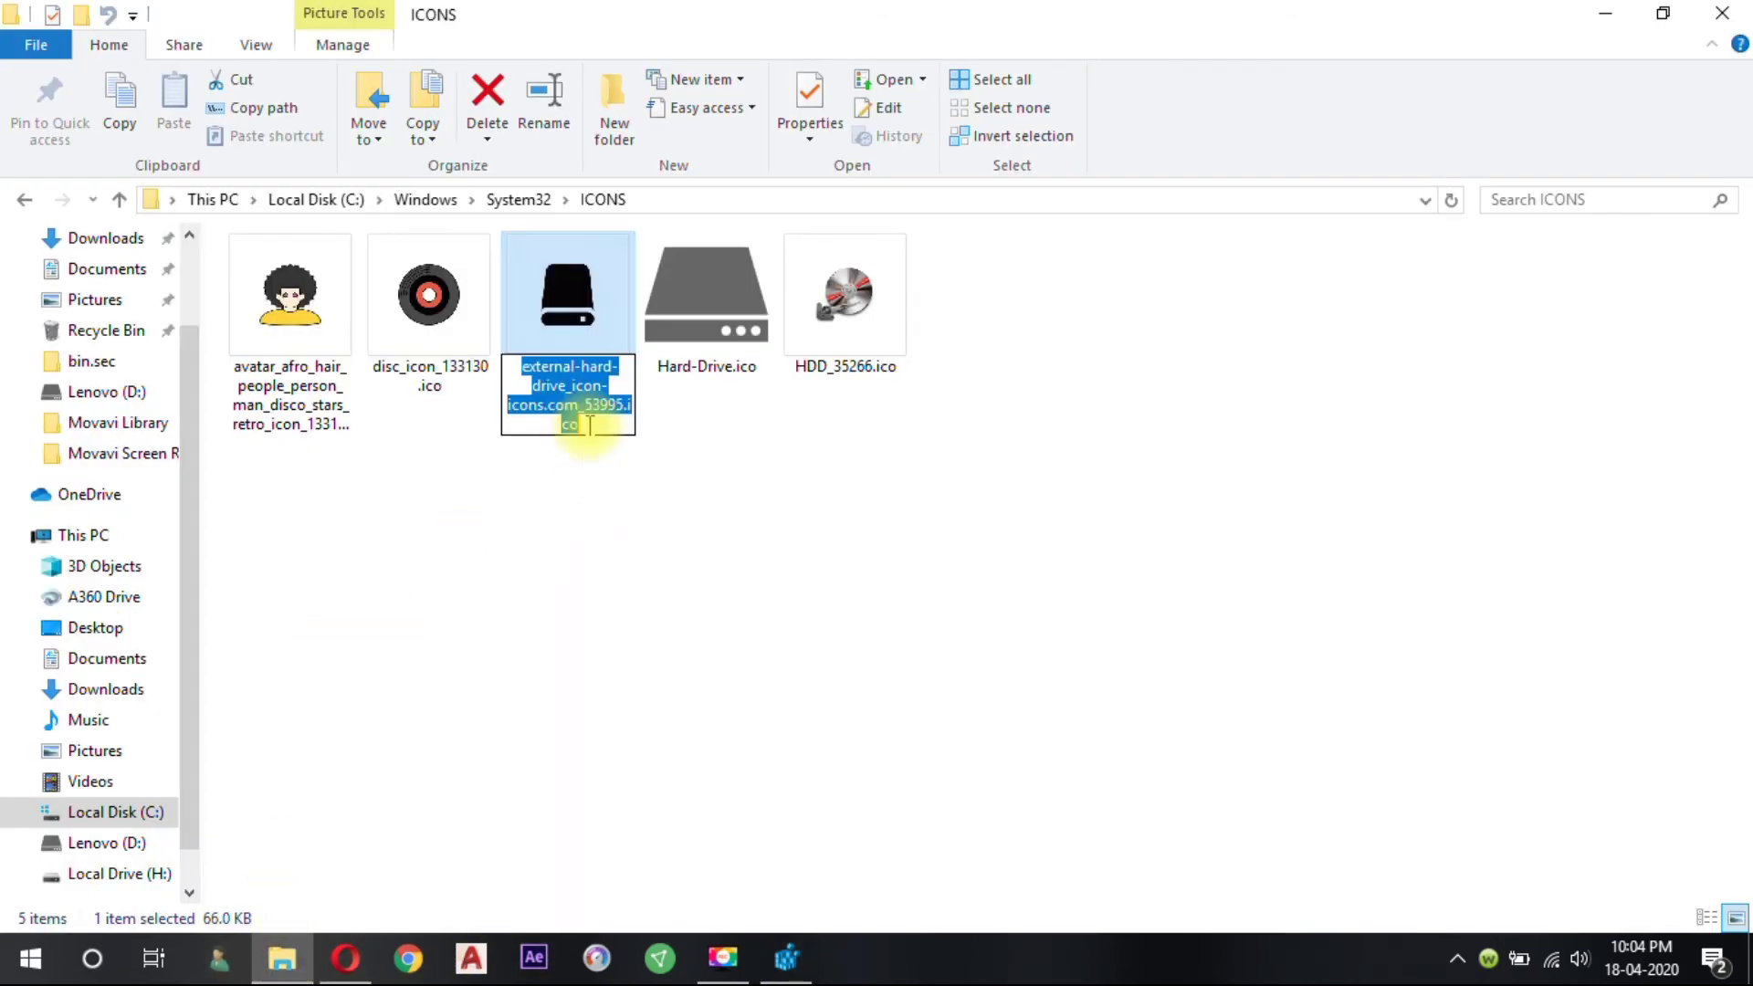
right_click(561, 376)
left_click(628, 461)
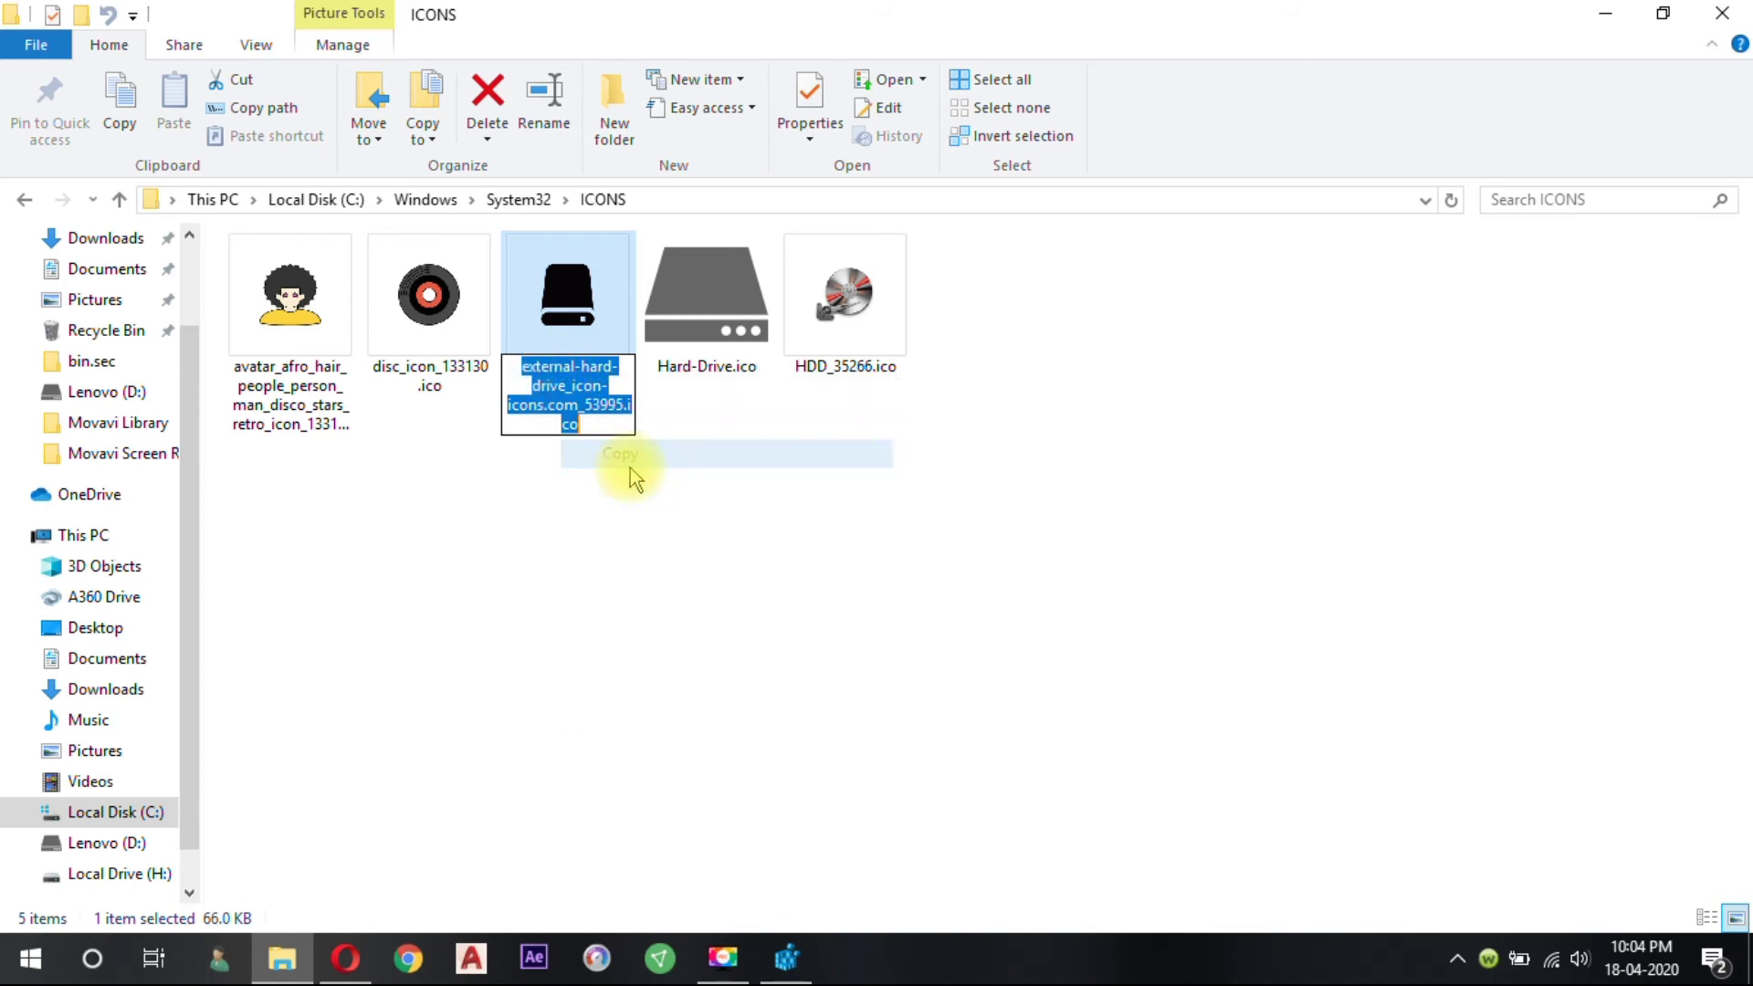
left_click(627, 470)
left_click(787, 958)
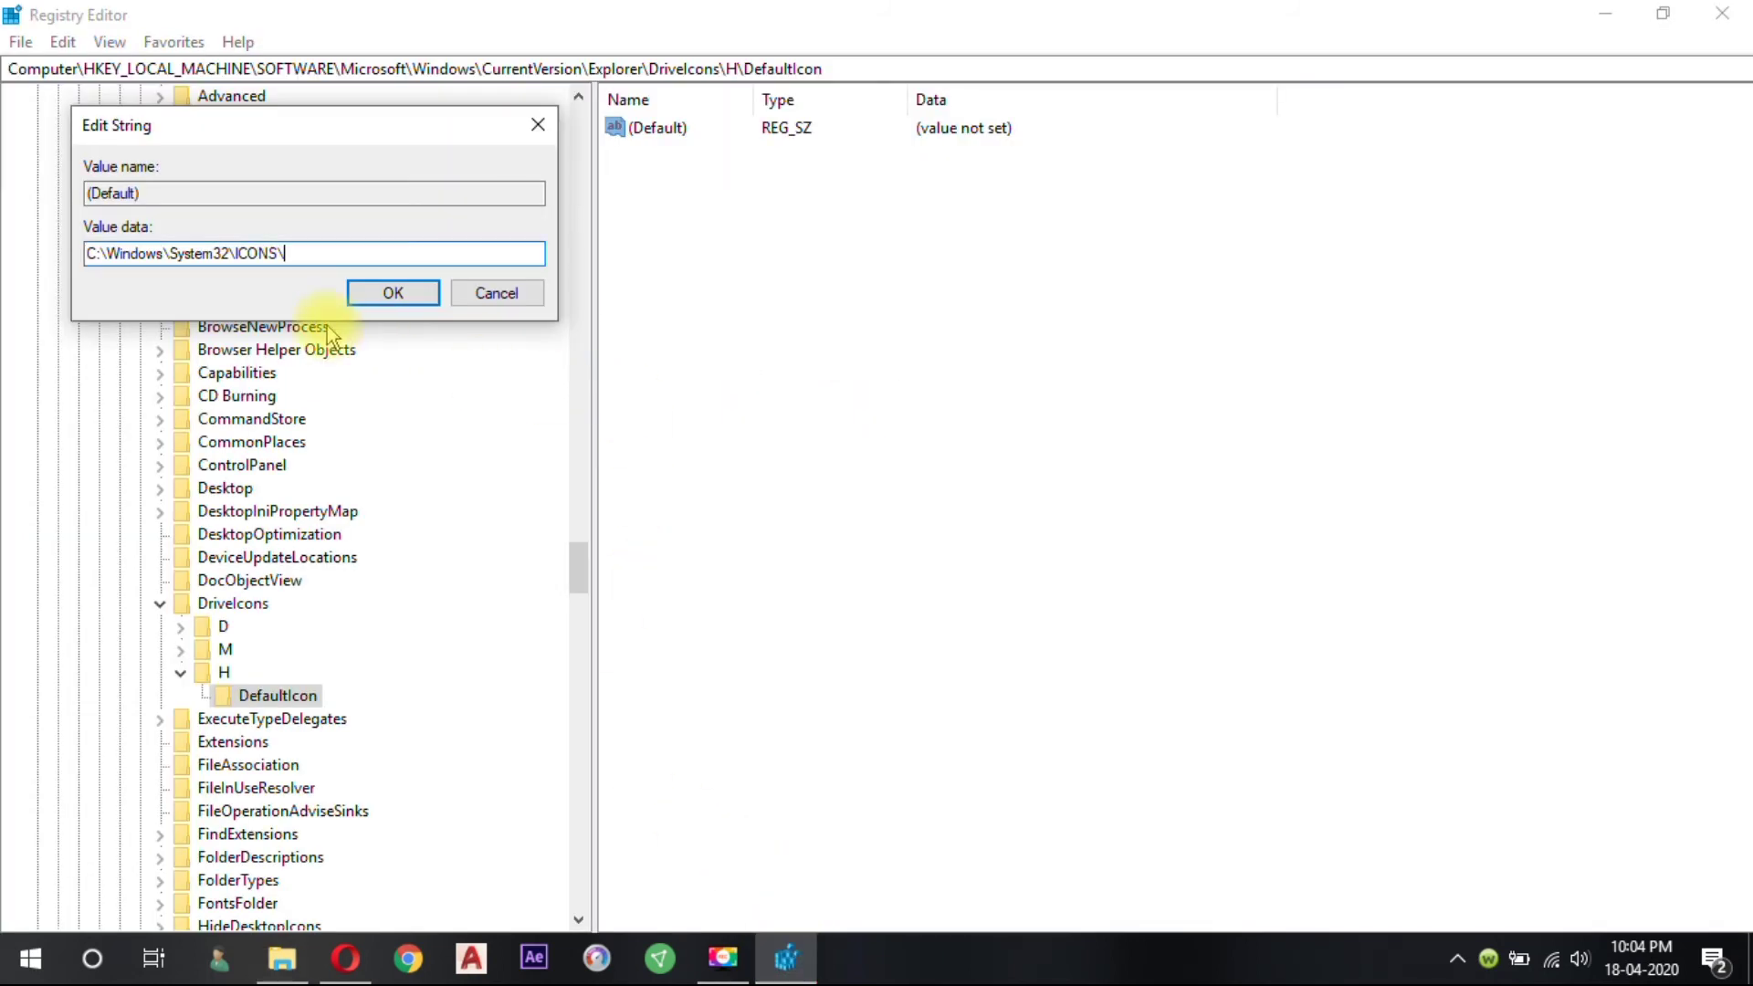
Step: Append external-hard-drive_icon-icons.com_53995.ico to the value data, save it, and minimize Registry Editor
right_click(333, 247)
left_click(394, 355)
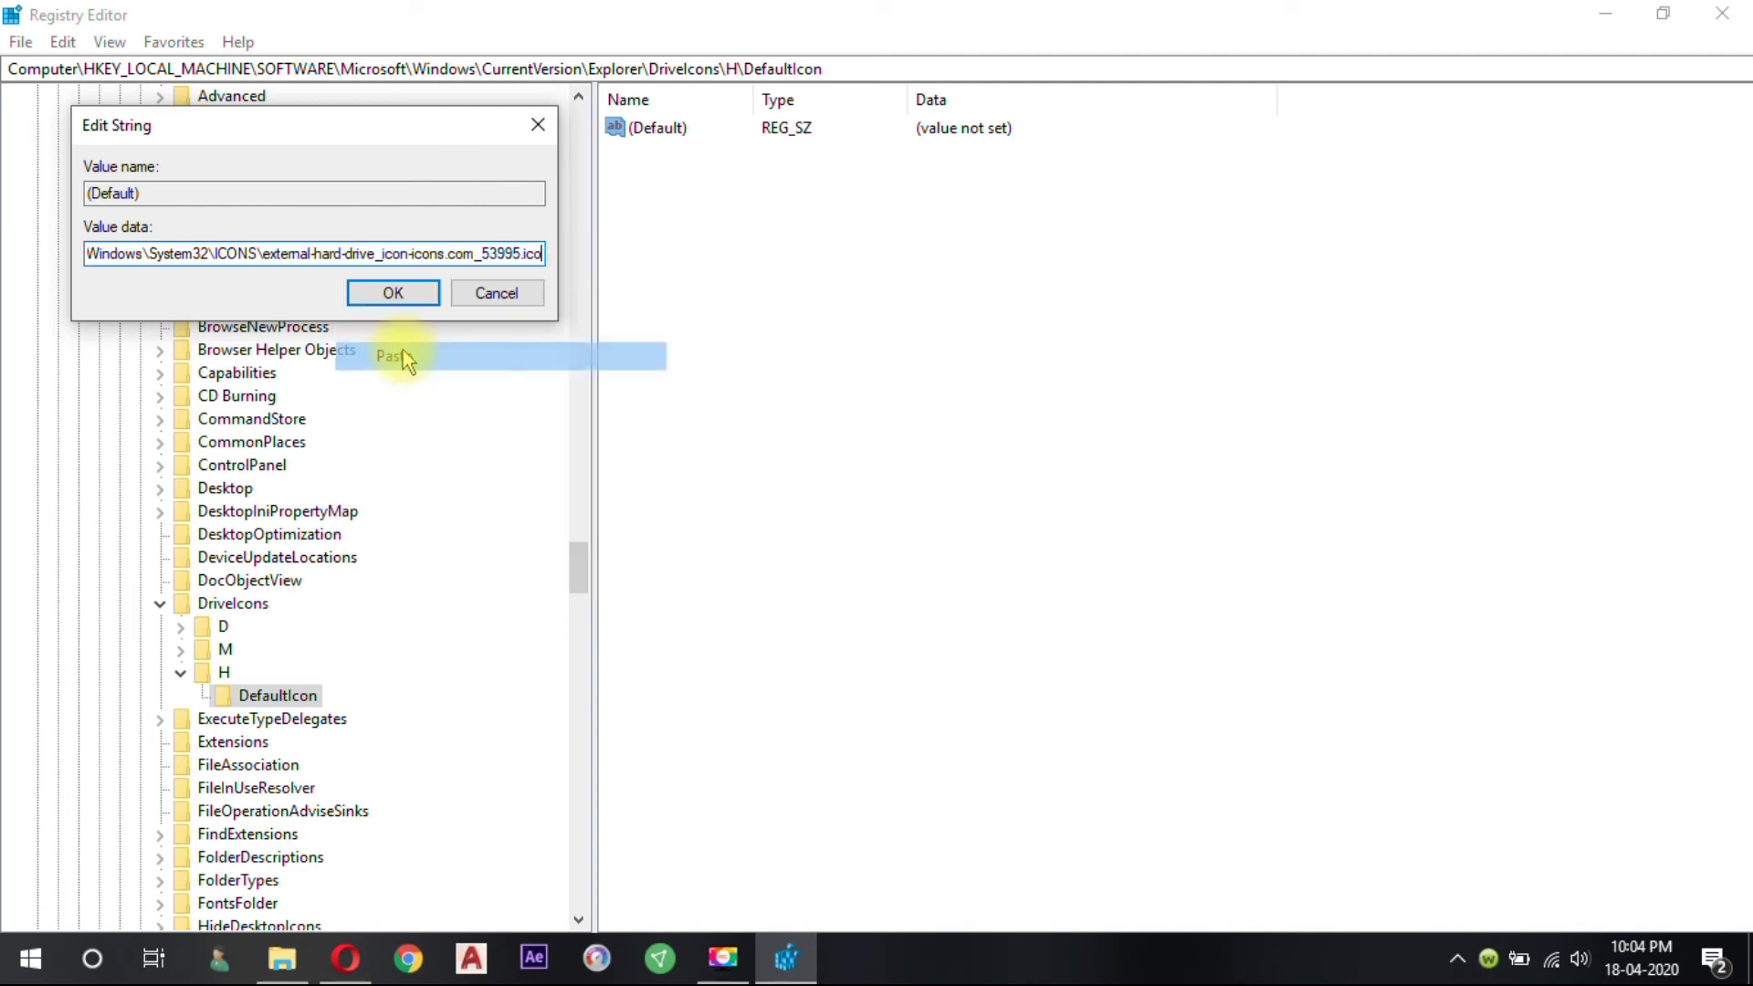
left_click(411, 291)
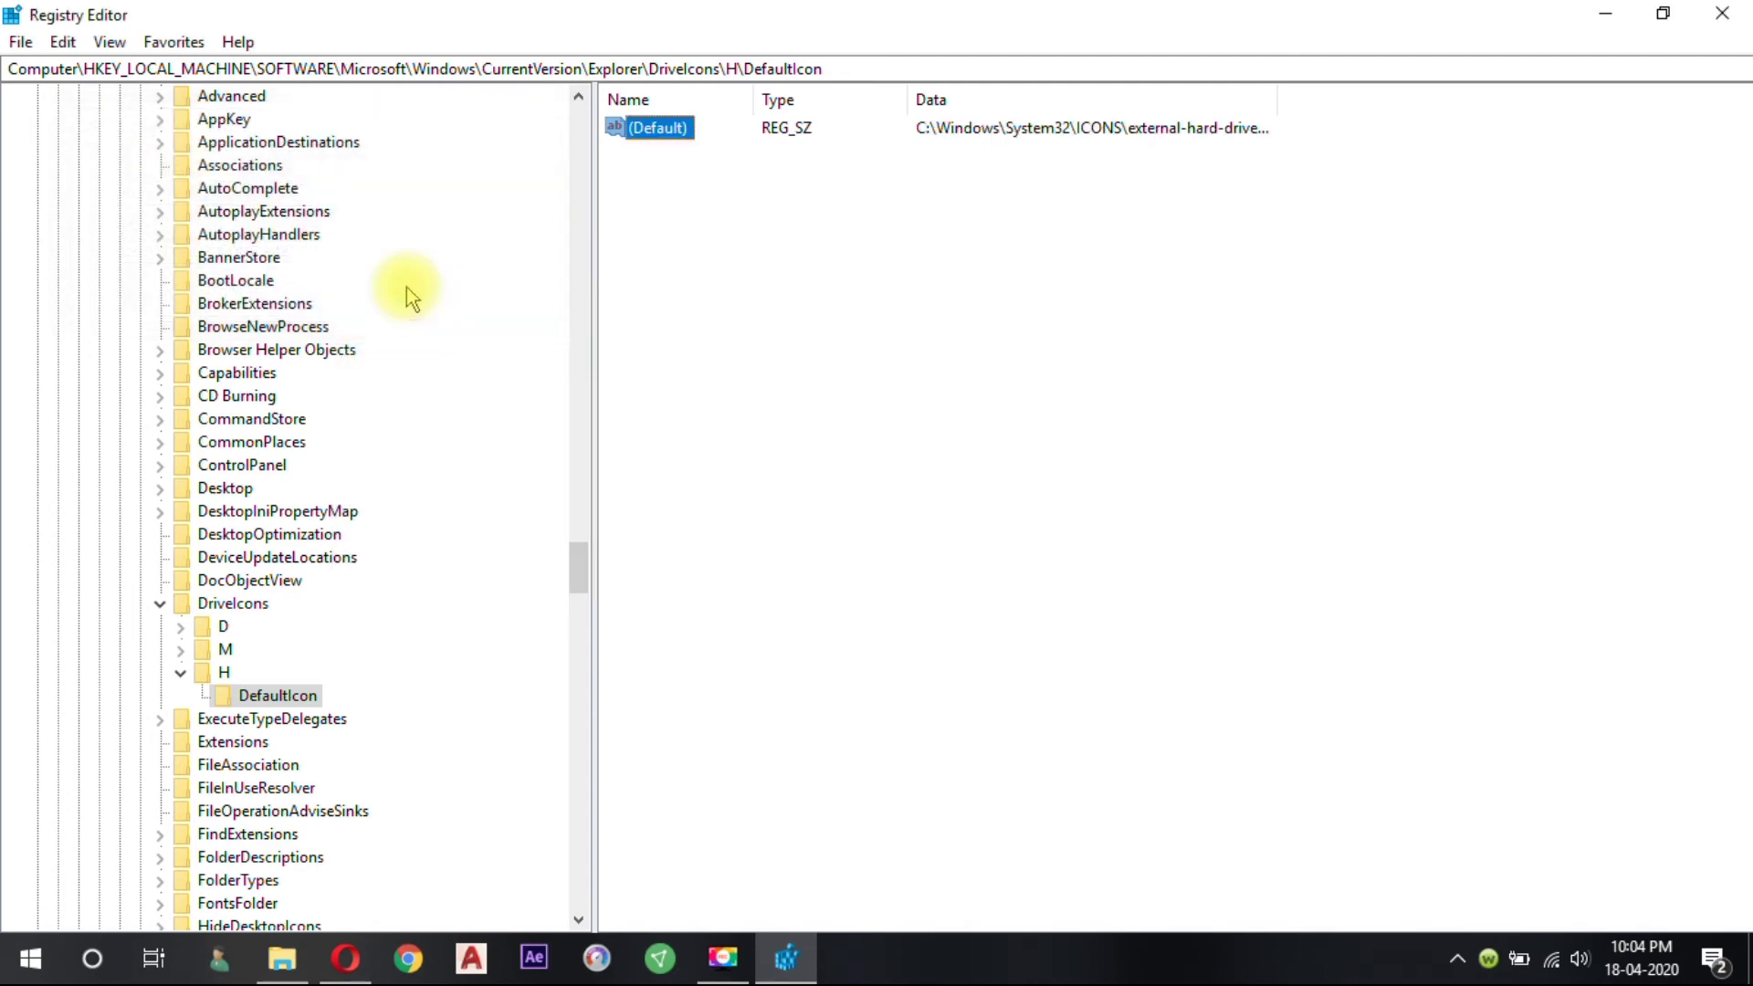
right_click(829, 299)
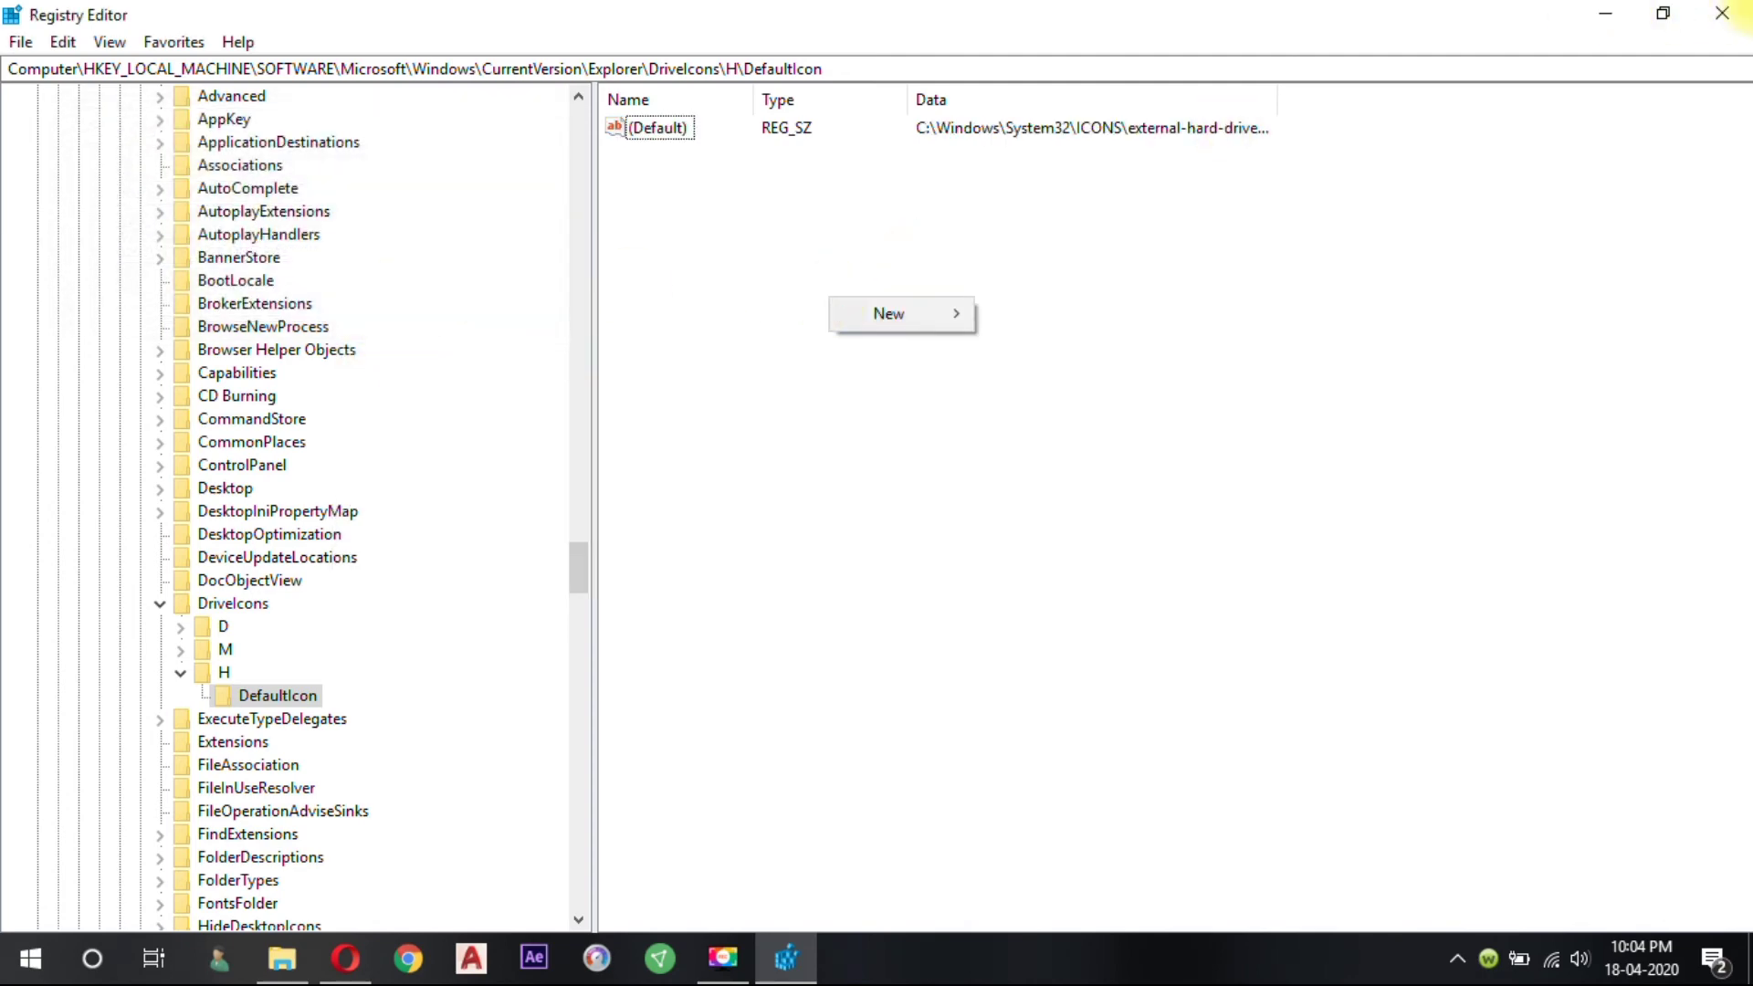
left_click(1593, 17)
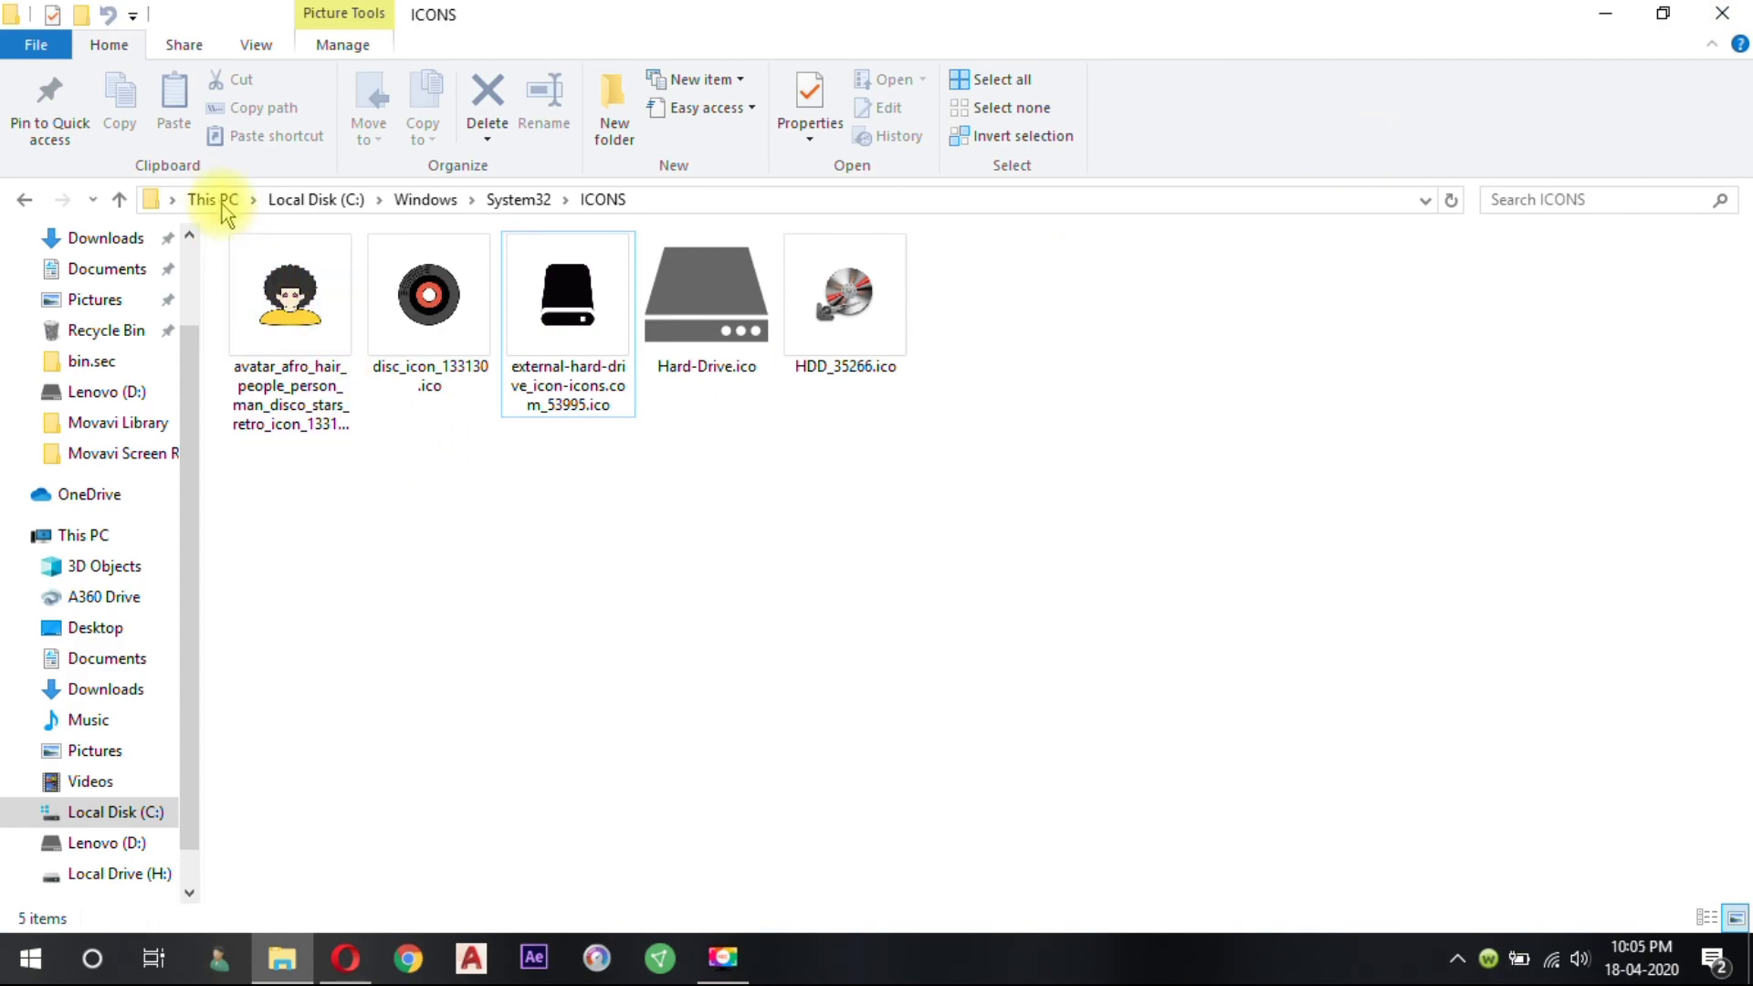
Step: Refresh This PC to confirm drive H: shows the external hard drive icon, then close Explorer
left_click(1722, 13)
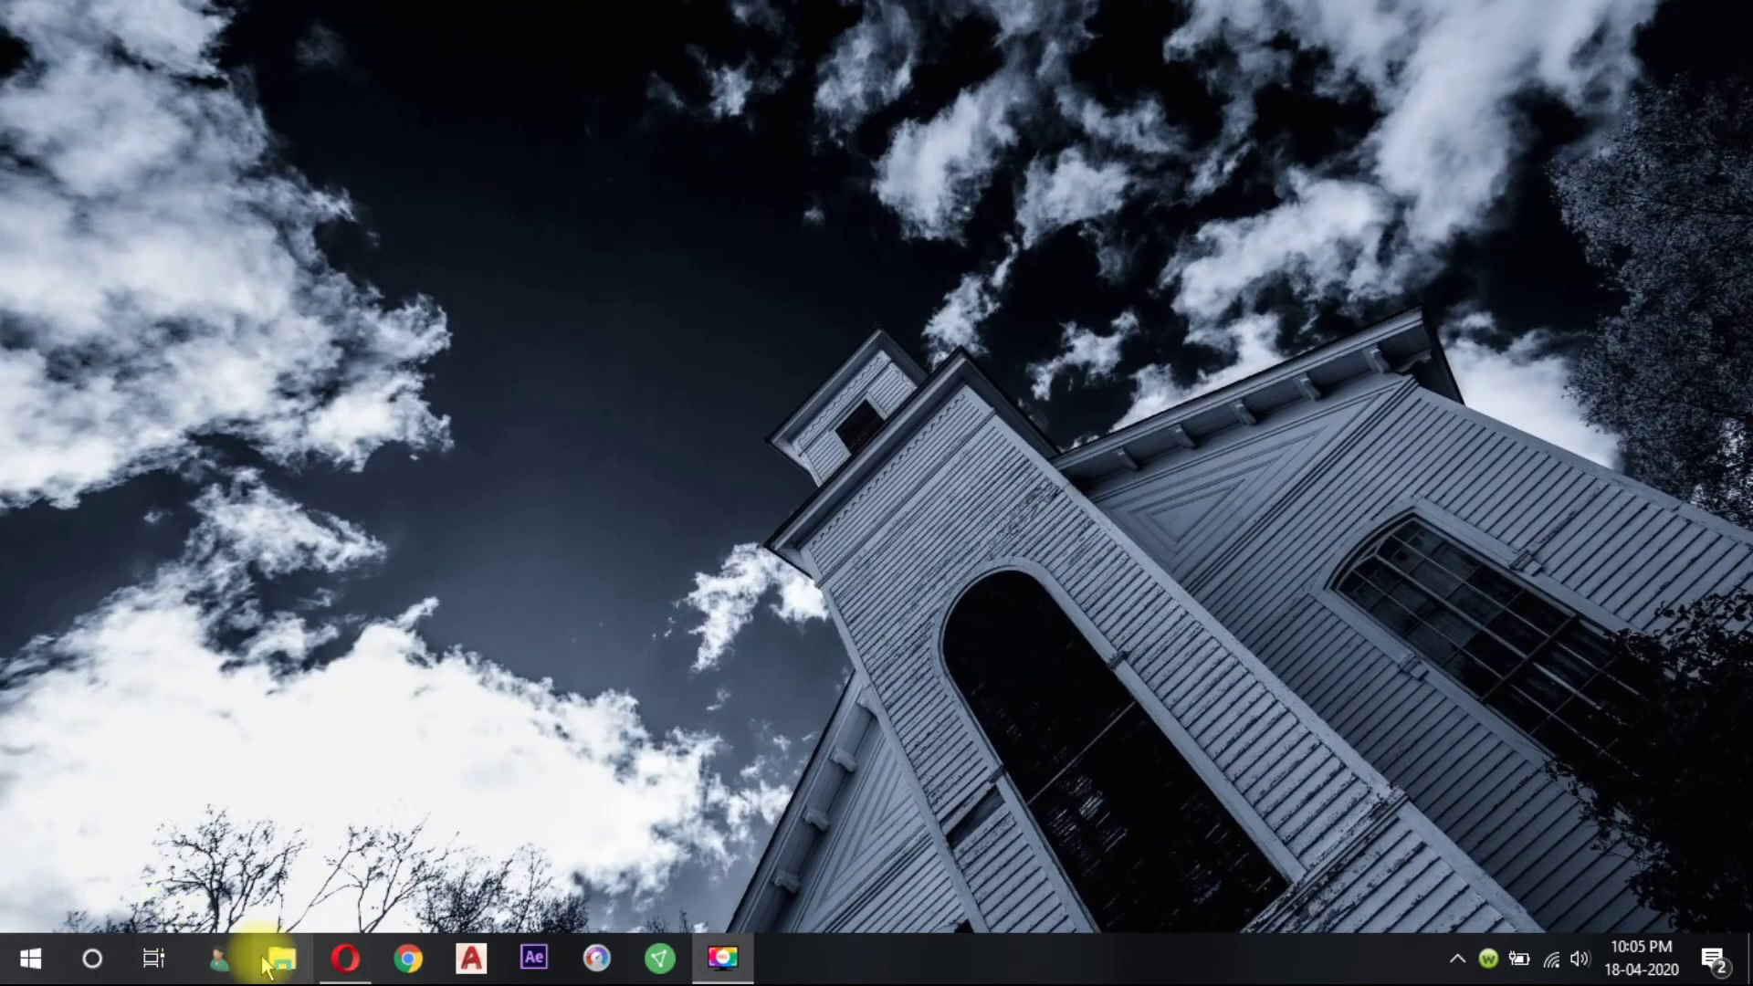
left_click(274, 959)
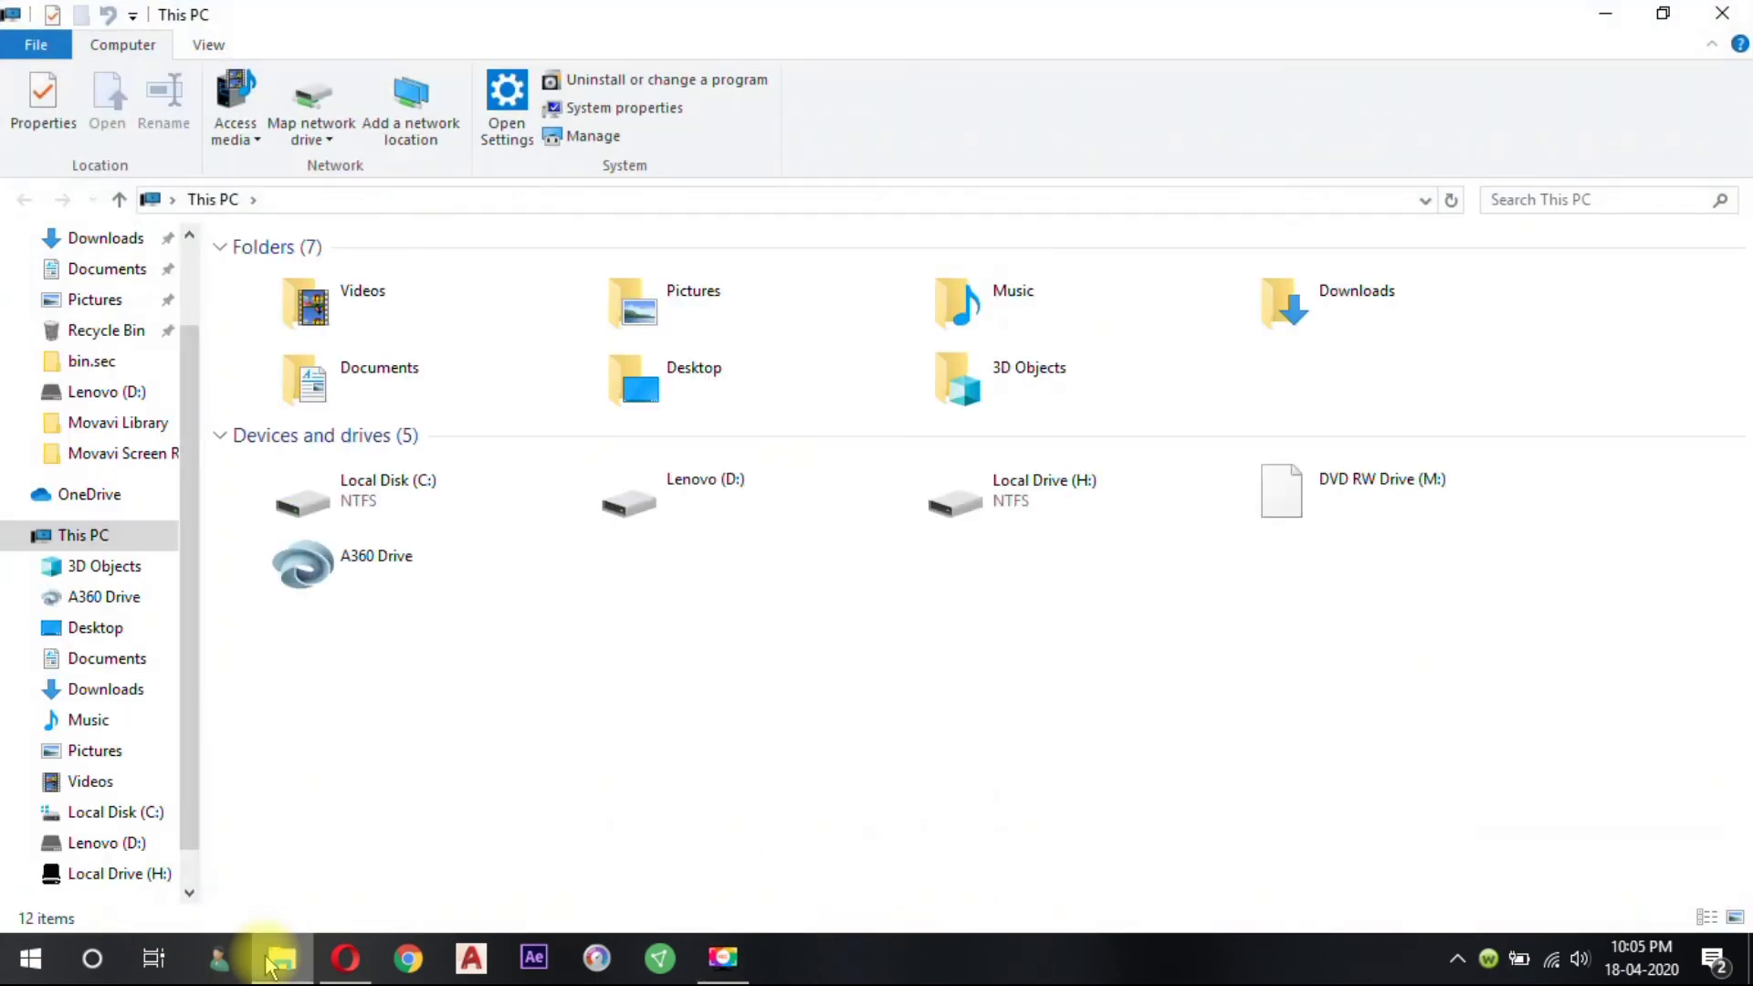
right_click(810, 709)
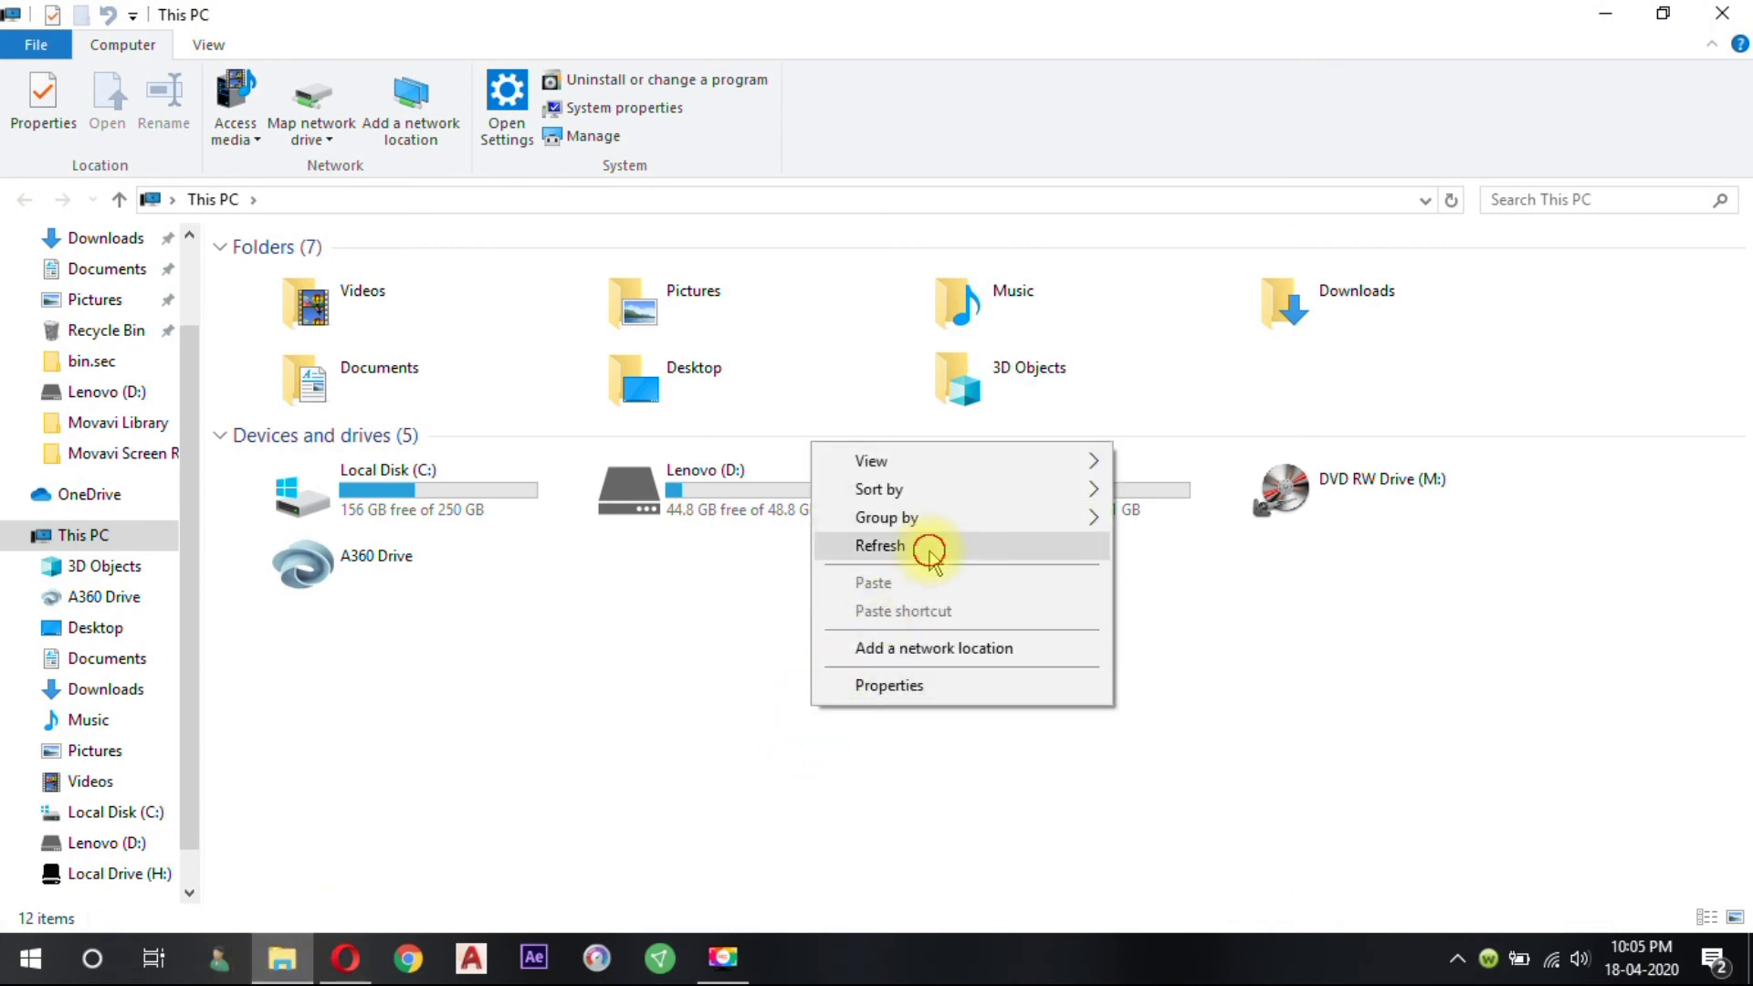
left_click(942, 545)
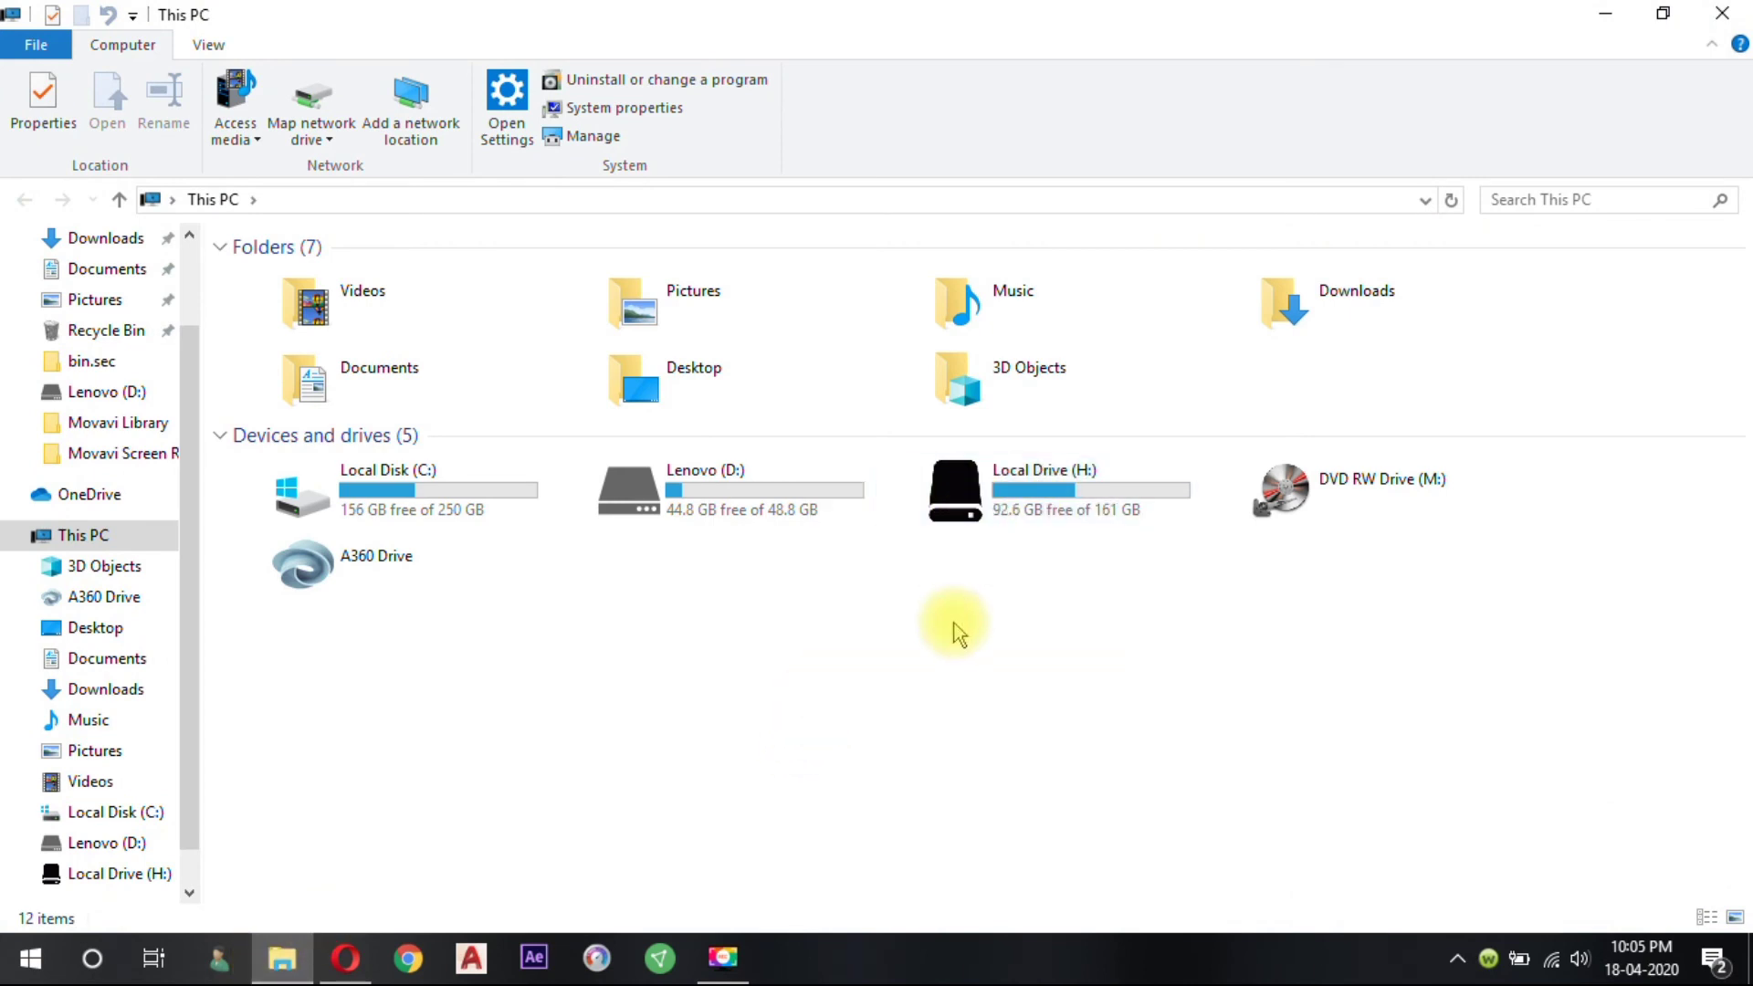
left_click(1004, 502)
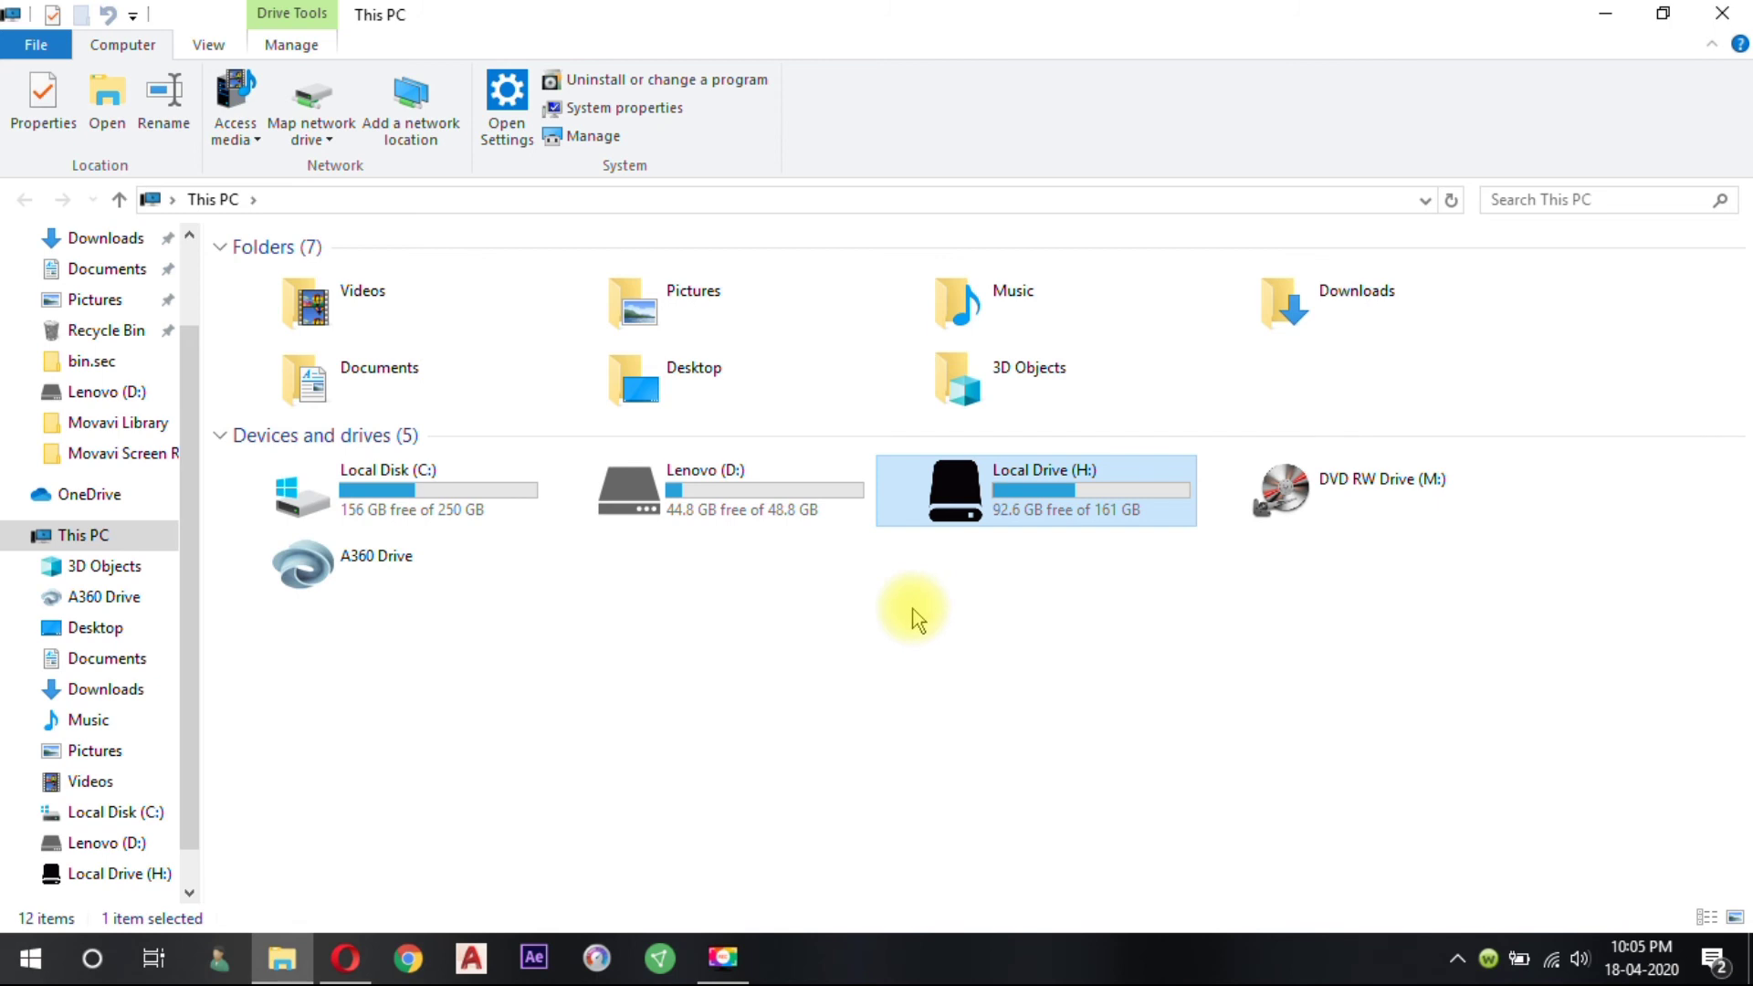
left_click(909, 612)
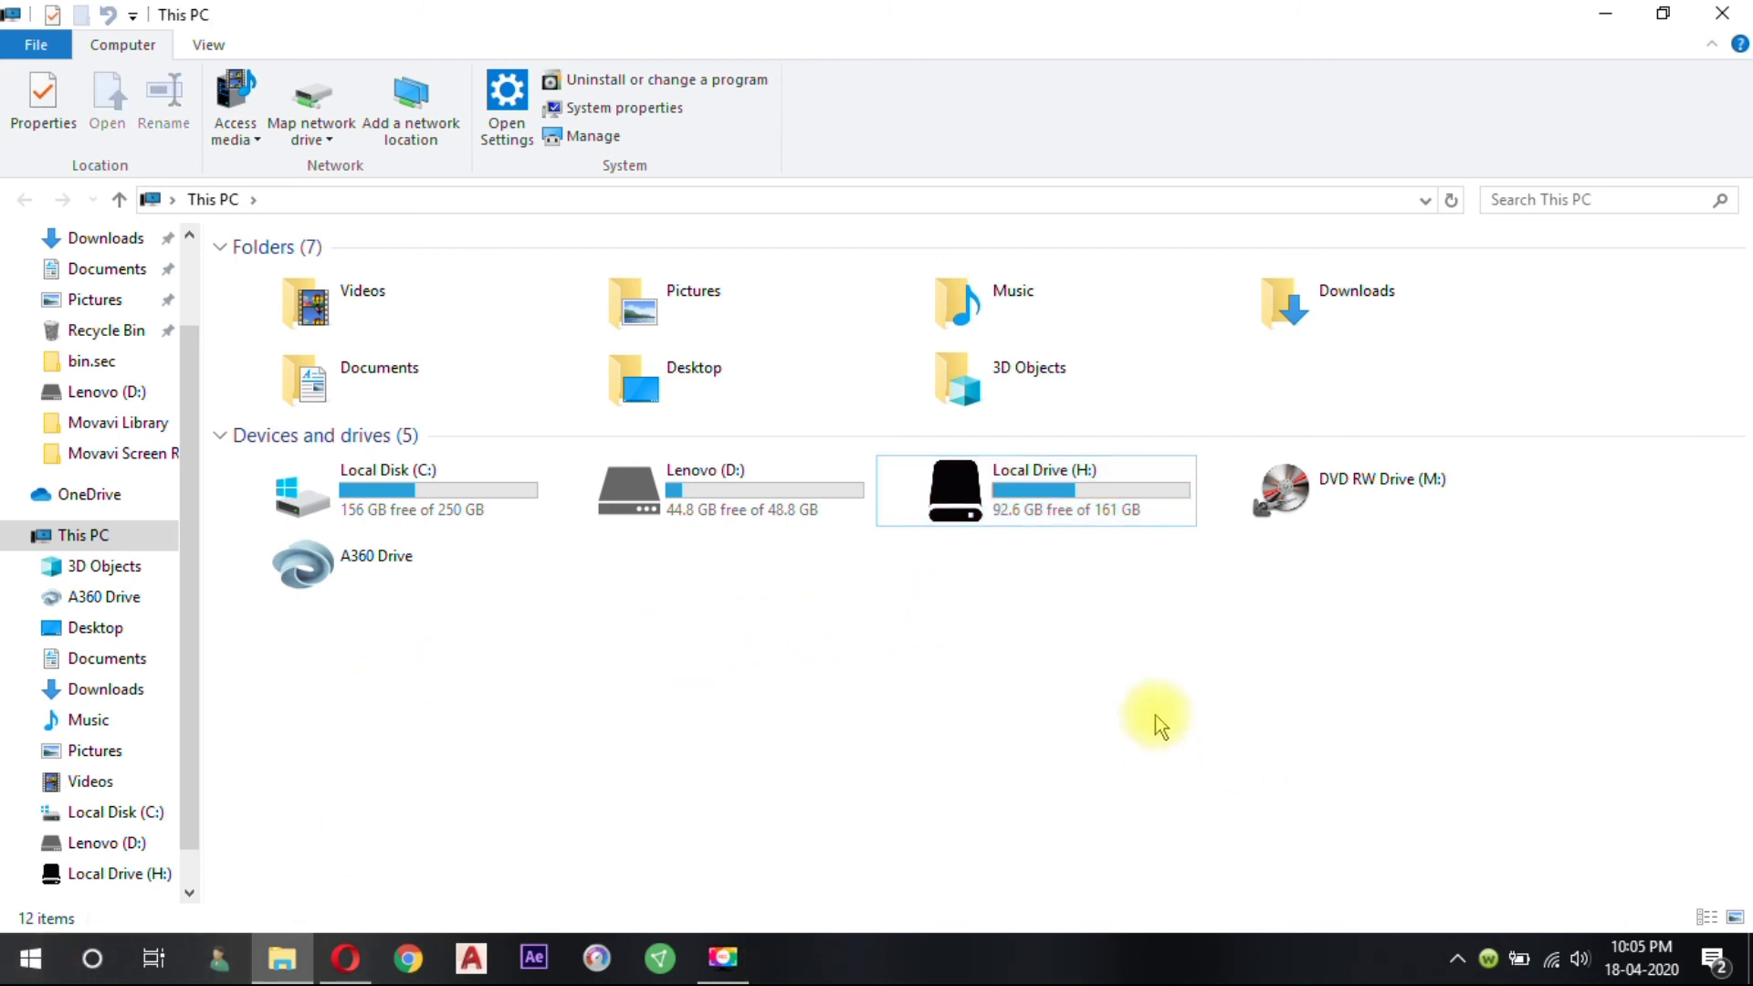
left_click(1735, 13)
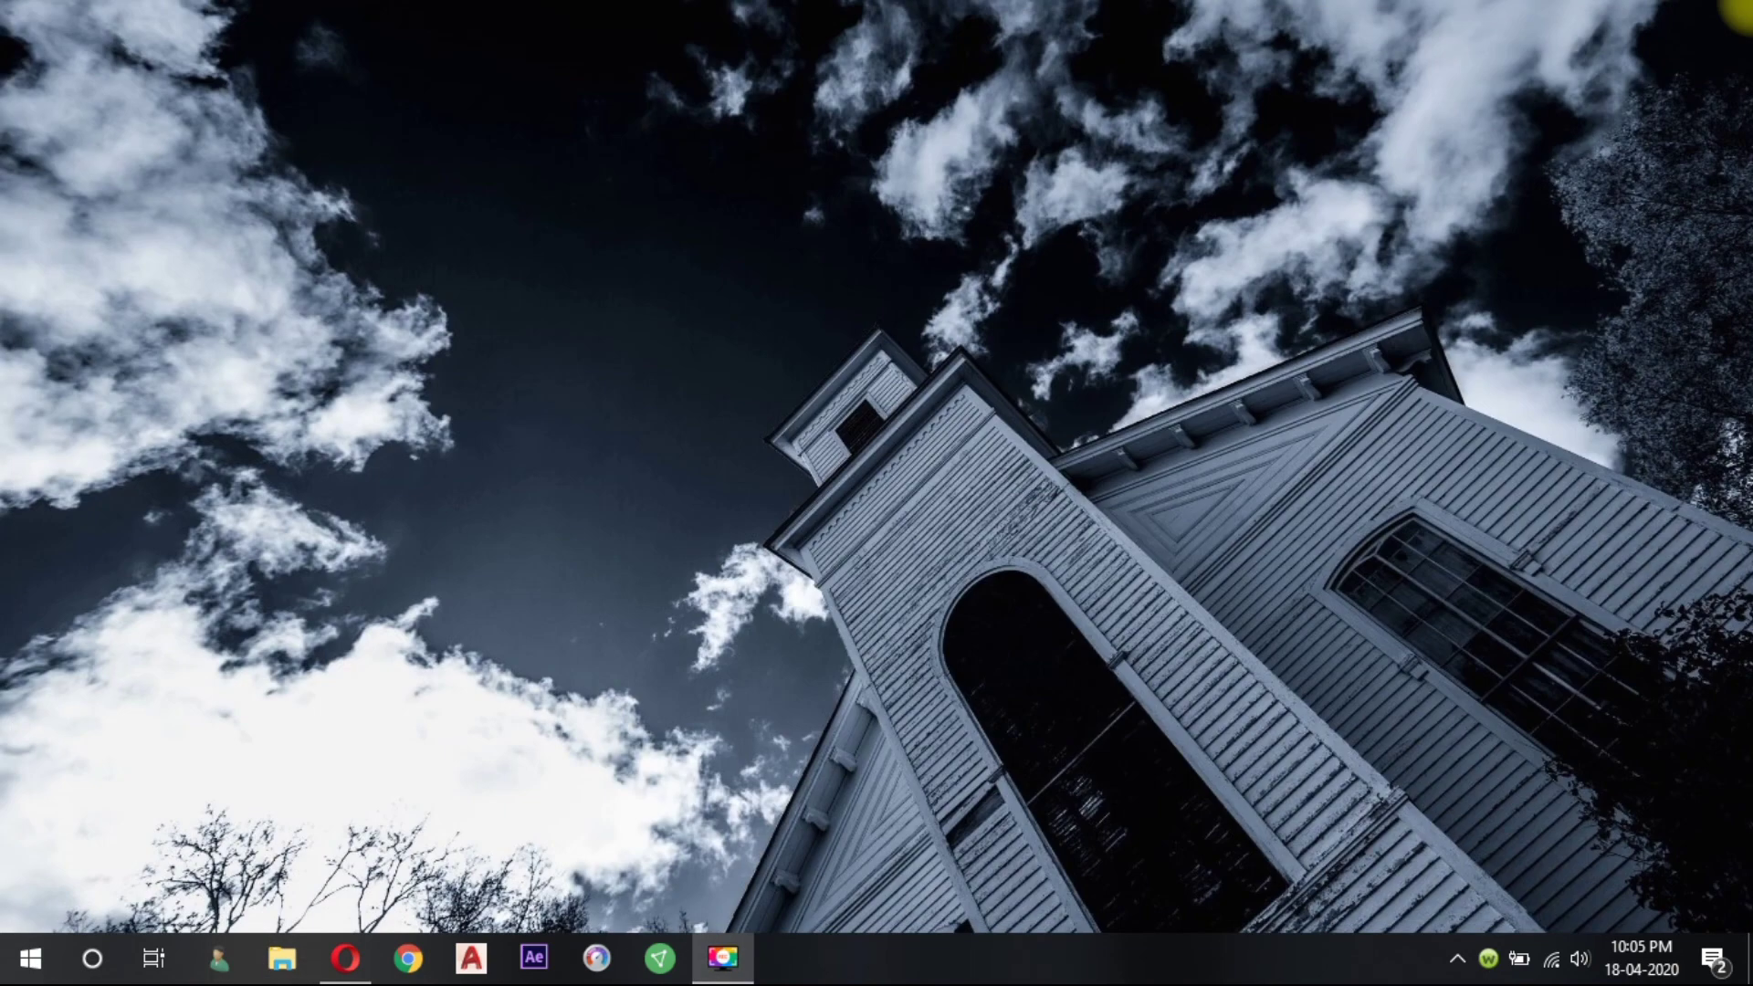